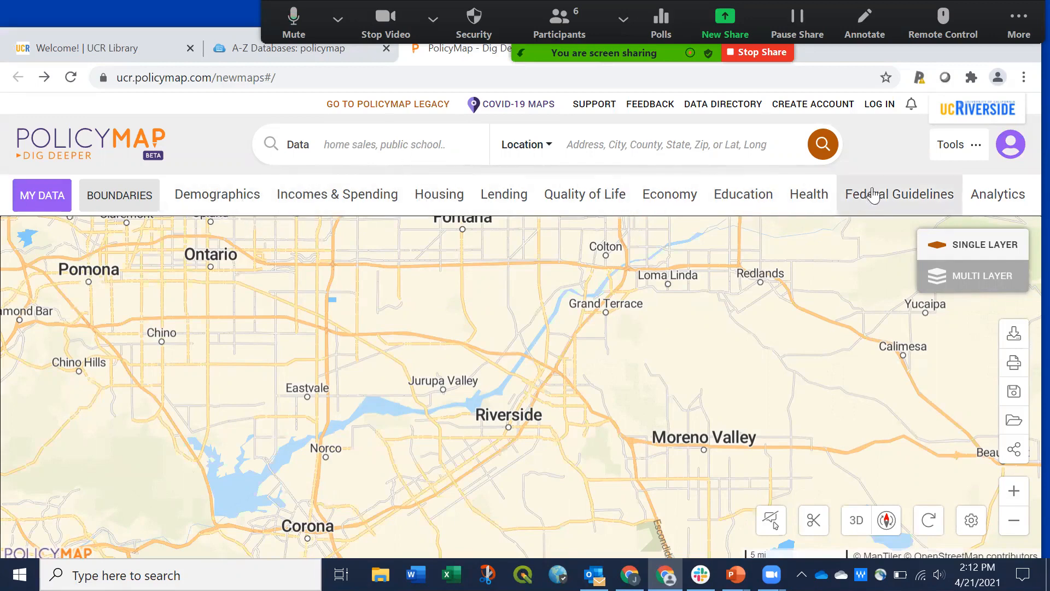
# Step: Browse the Demographics data categories, including Population and the Asian indicators under Race, Ethnicity, Diversity
pyautogui.click(233, 202)
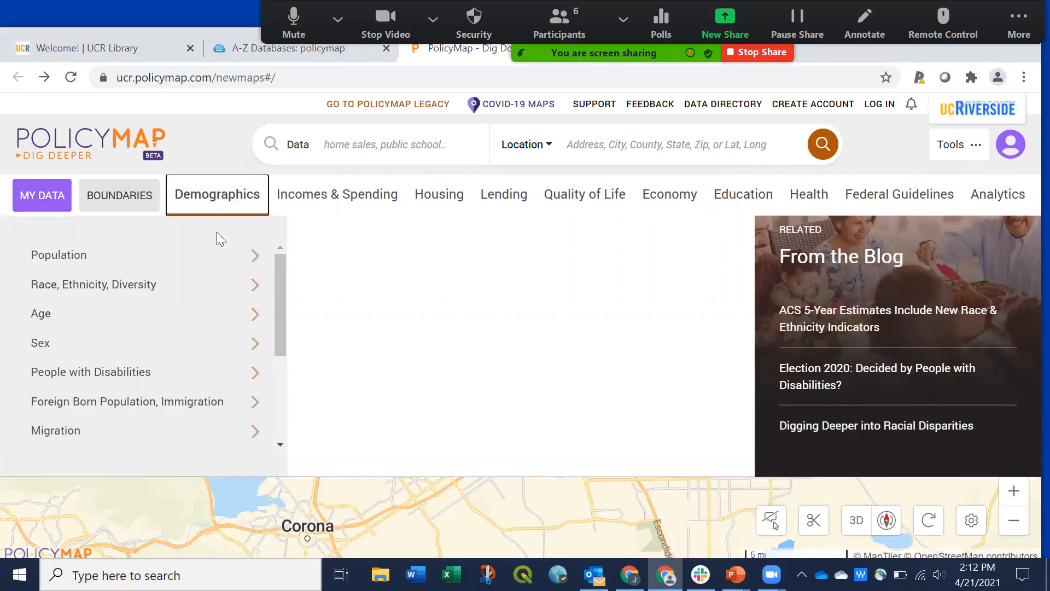
pyautogui.moveTo(242, 257)
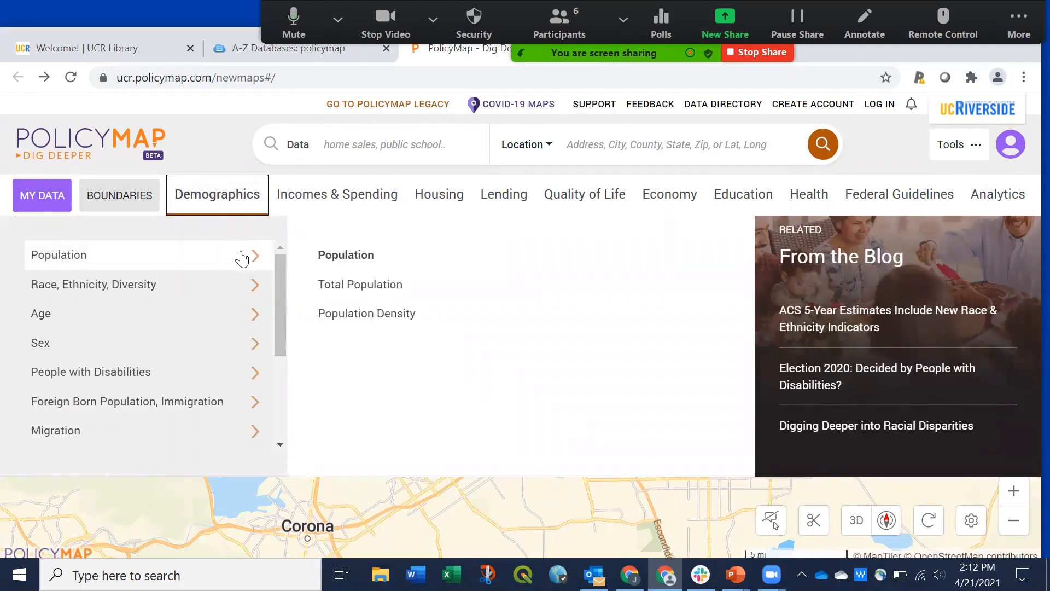
pyautogui.moveTo(227, 288)
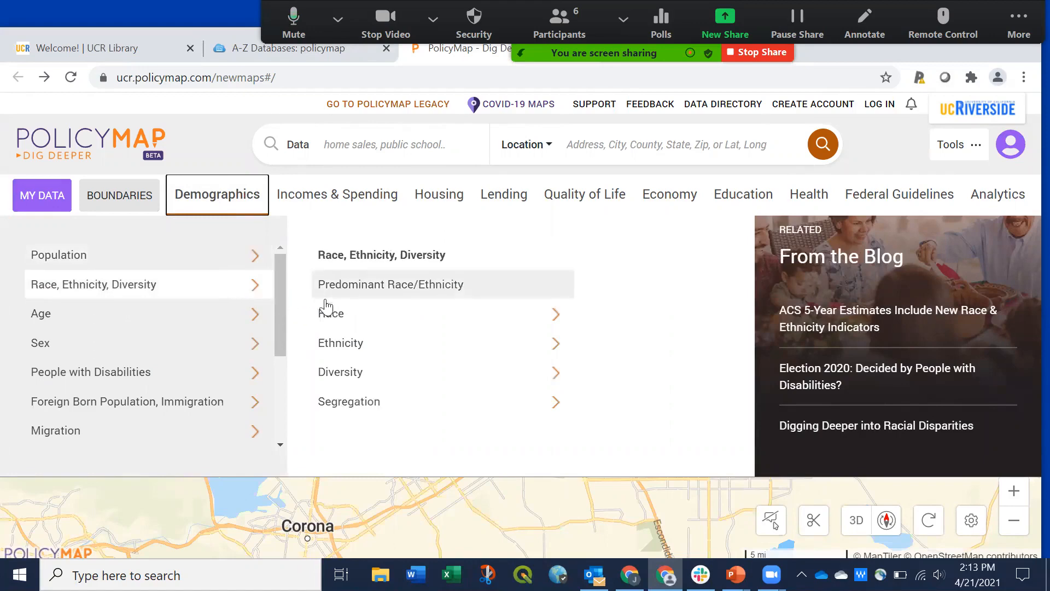
pyautogui.moveTo(349, 316)
pyautogui.moveTo(613, 322)
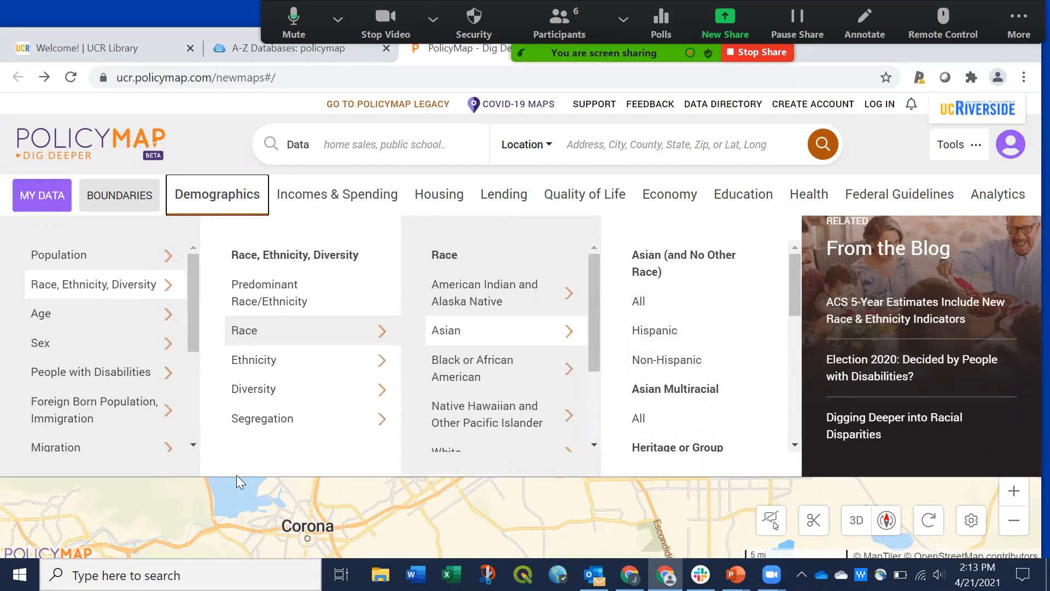
pyautogui.moveTo(192, 339); pyautogui.dragTo(185, 395)
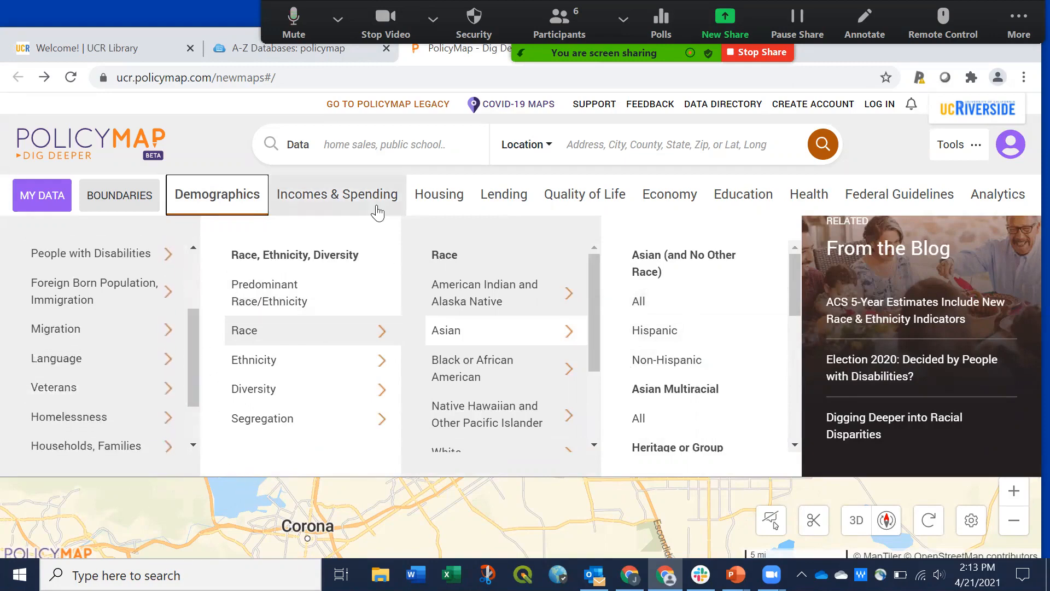
# Step: Look through the Quality of Life location datasets and add the Superfund sites to the map as points
pyautogui.click(581, 204)
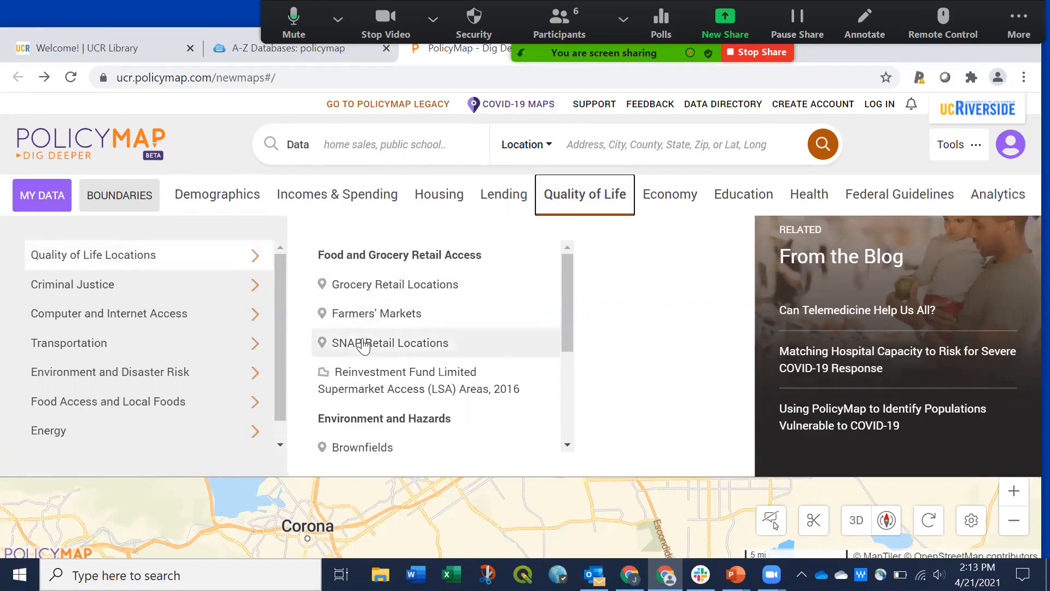
pyautogui.scroll(-3, 365, 344)
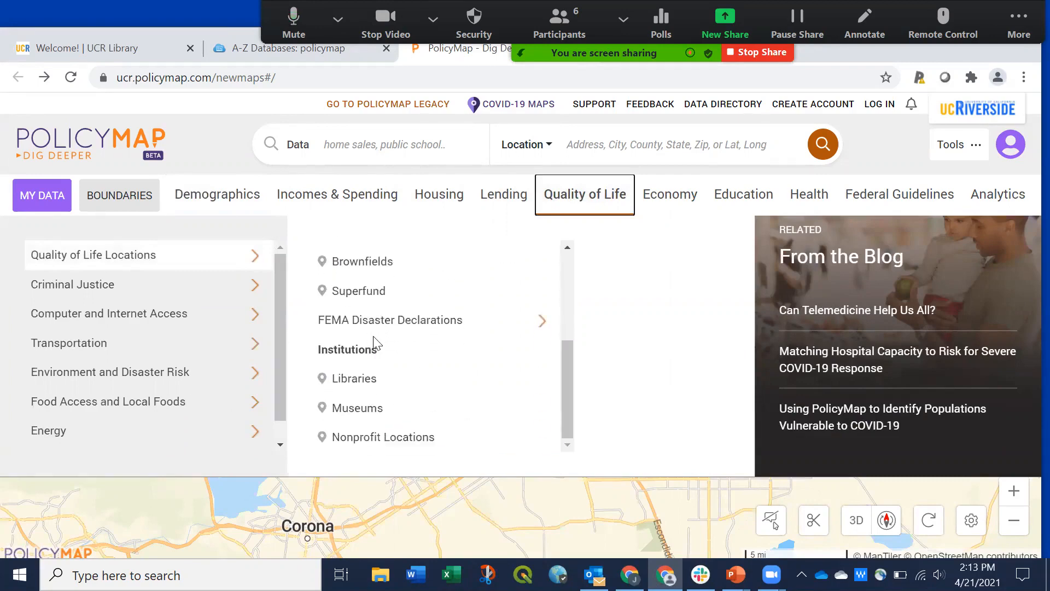
pyautogui.scroll(3, 374, 343)
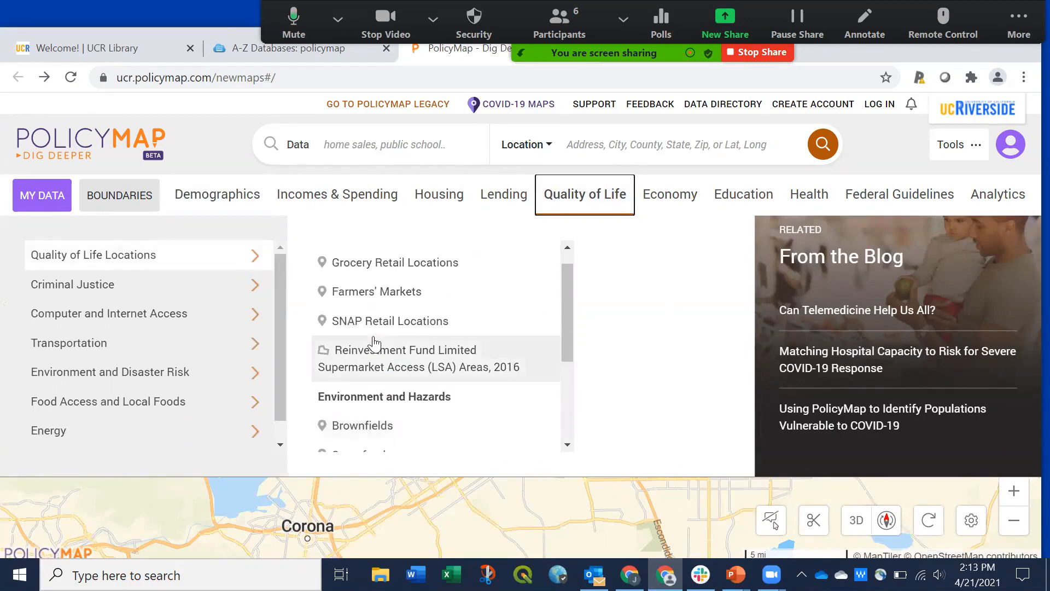
pyautogui.scroll(-3, 382, 331)
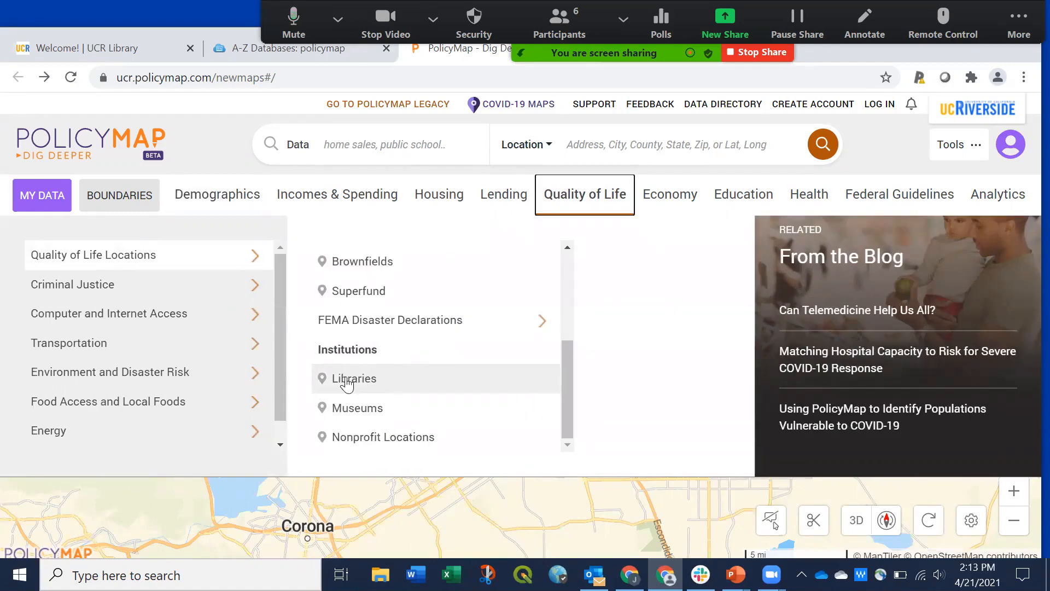
pyautogui.scroll(2, 388, 379)
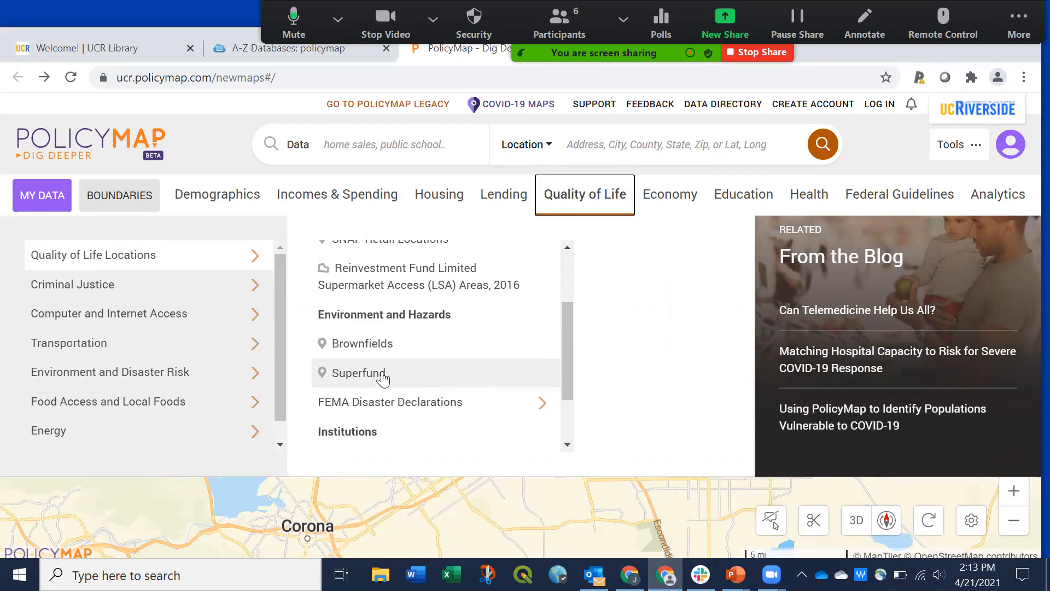
pyautogui.click(383, 376)
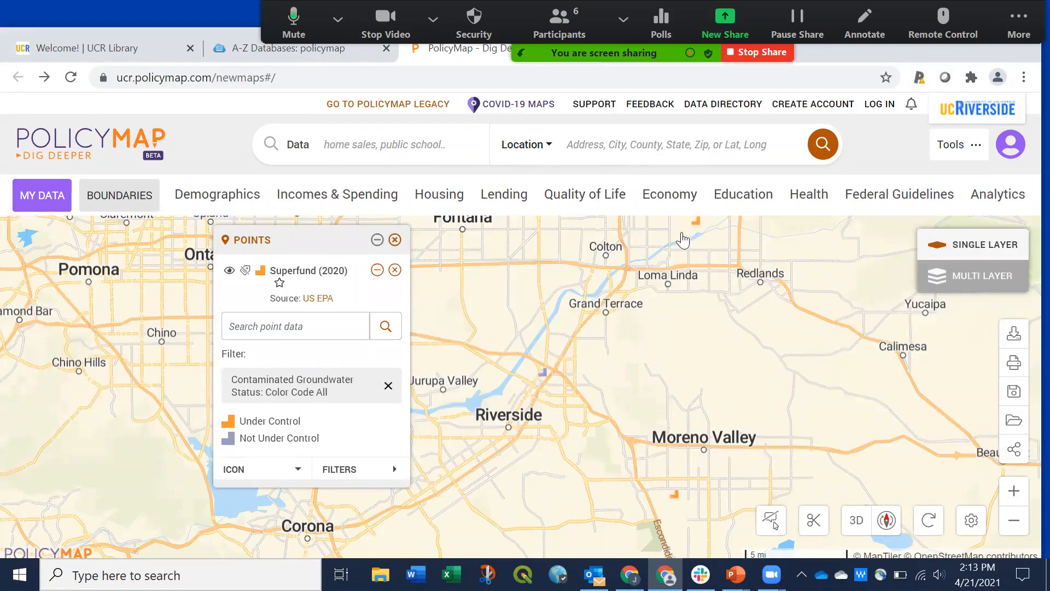
# Step: Review the filter and icon options of the Superfund points, and collapse the Points legend
pyautogui.moveTo(633, 370); pyautogui.dragTo(698, 353)
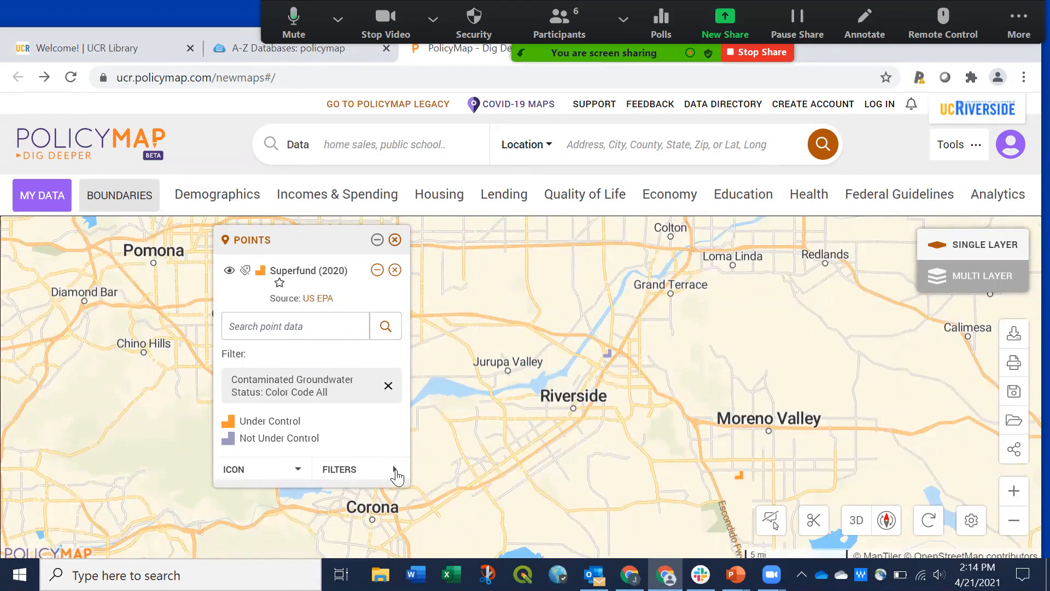
pyautogui.click(394, 471)
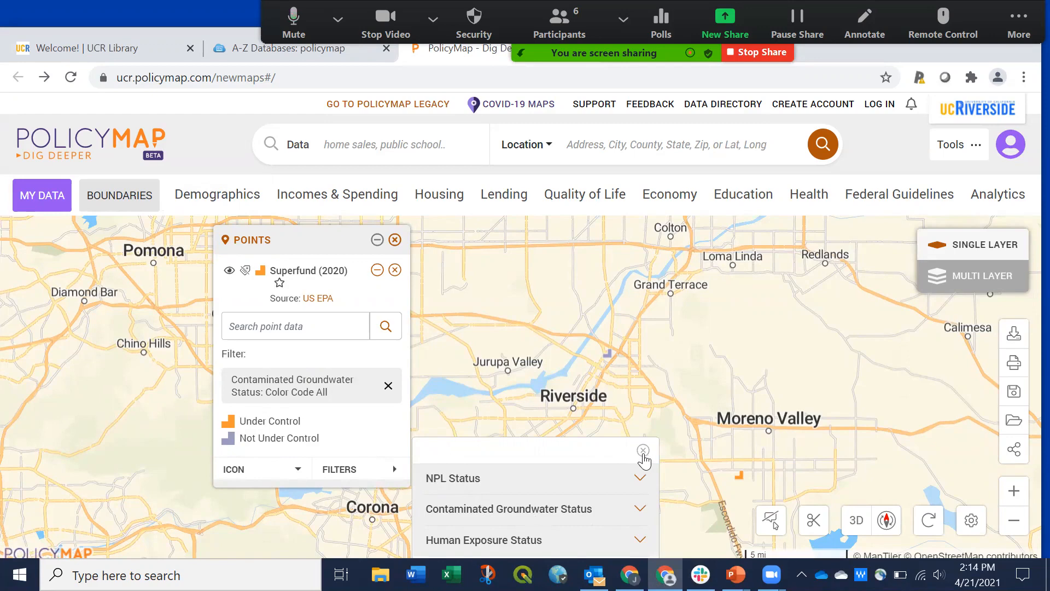
pyautogui.click(643, 451)
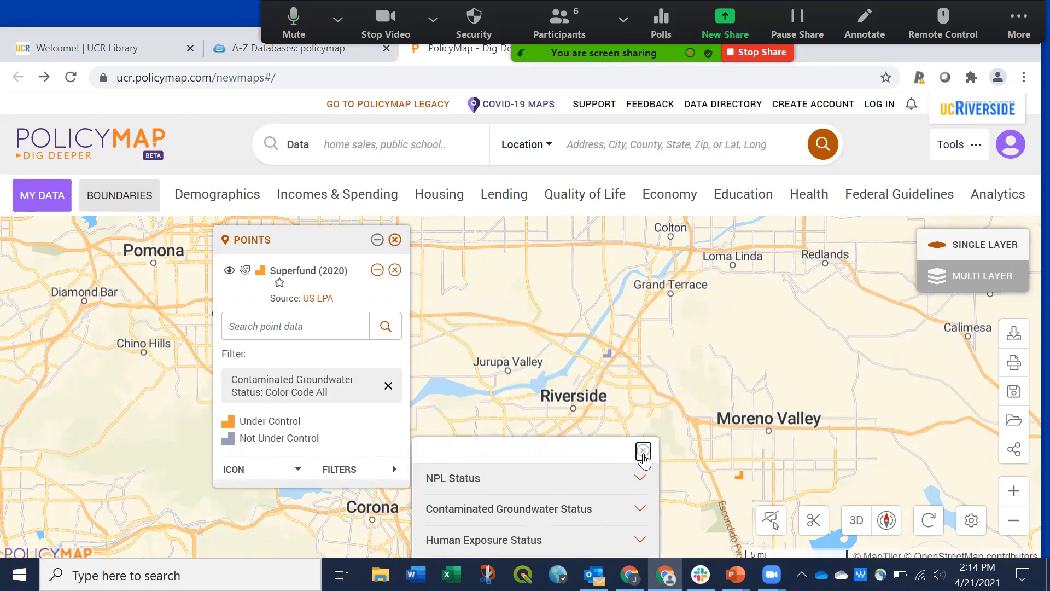
pyautogui.click(298, 470)
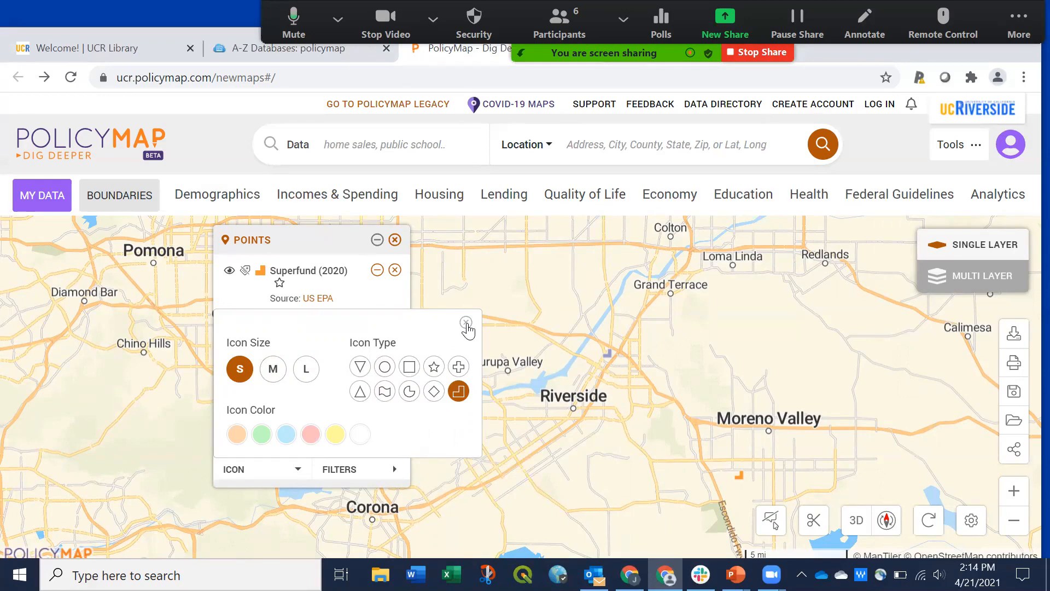
pyautogui.click(466, 323)
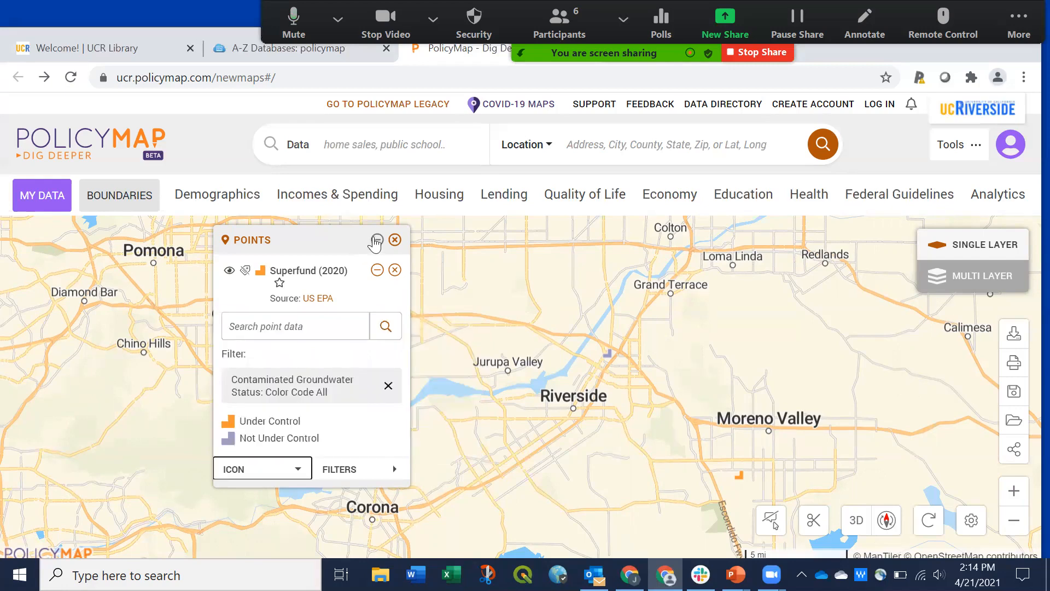
pyautogui.click(377, 241)
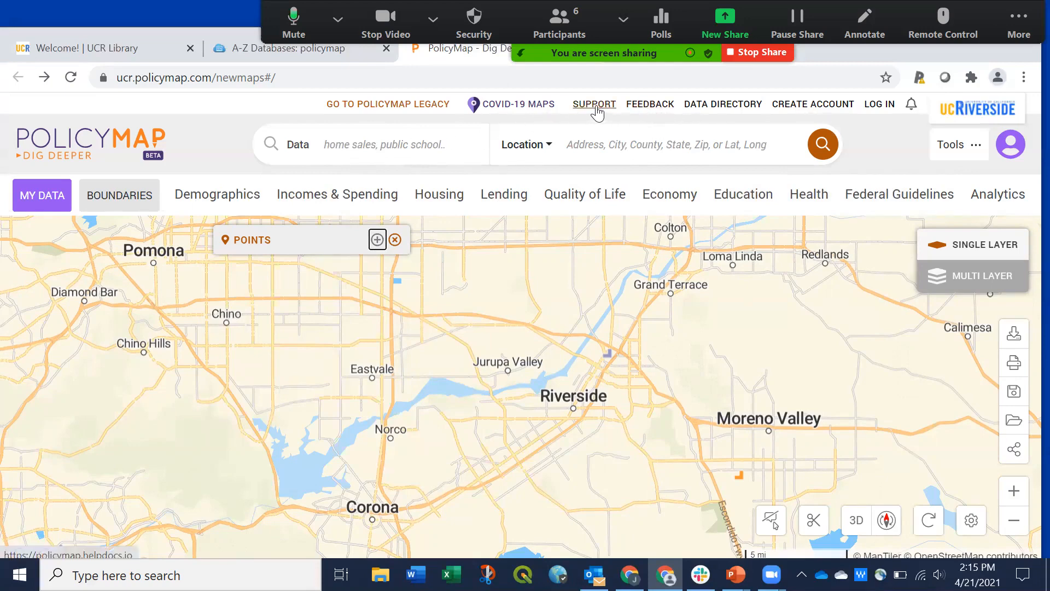
# Step: Open the data directory and examine which years and geographies are available for the Demographics population and race indicators
pyautogui.click(715, 105)
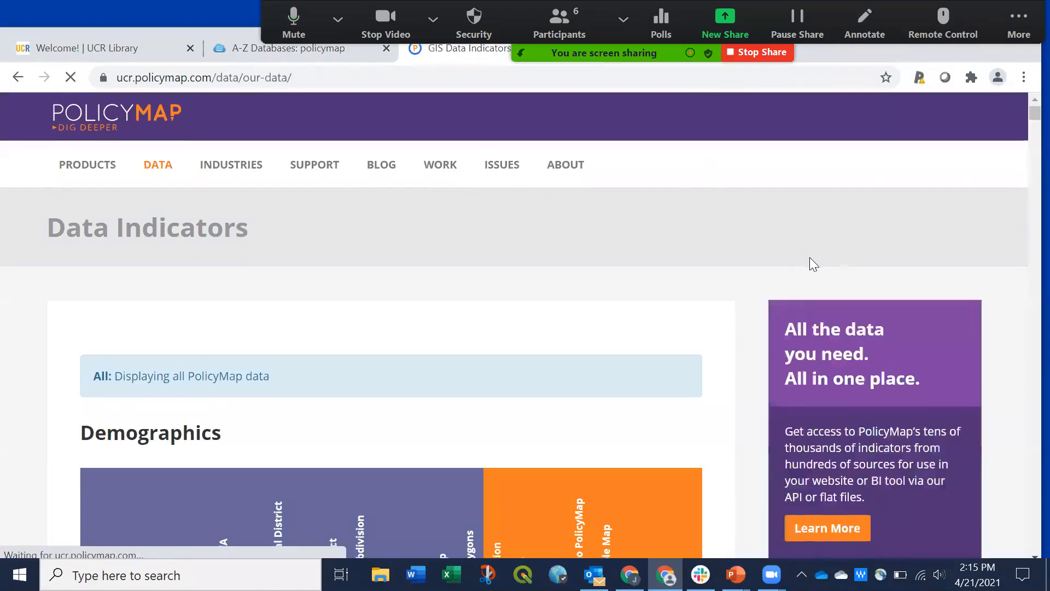
pyautogui.scroll(-3, 774, 256)
pyautogui.scroll(-2, 684, 237)
pyautogui.scroll(-3, 684, 239)
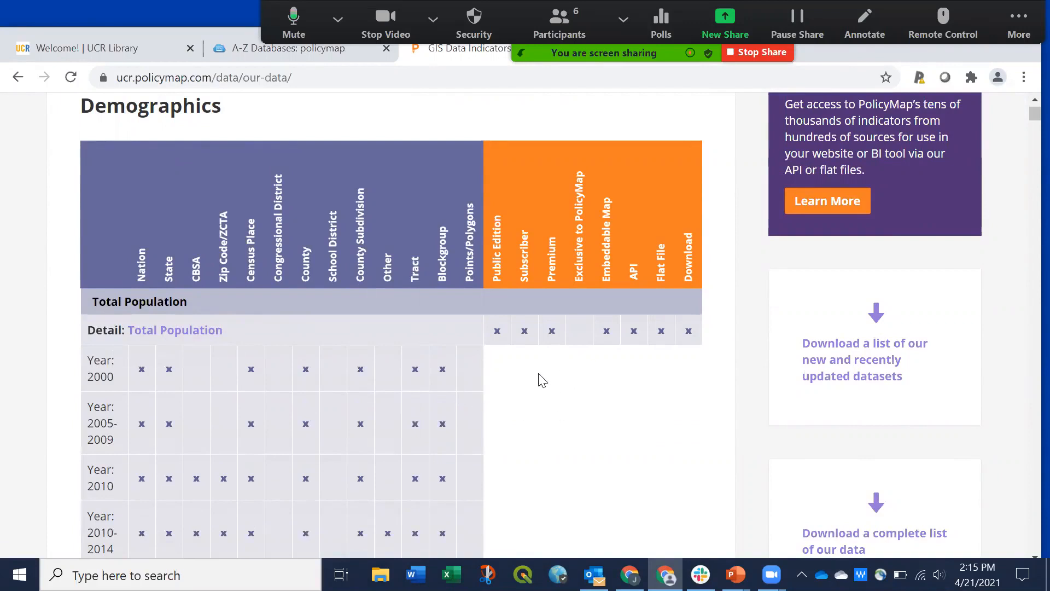
pyautogui.scroll(-2, 274, 376)
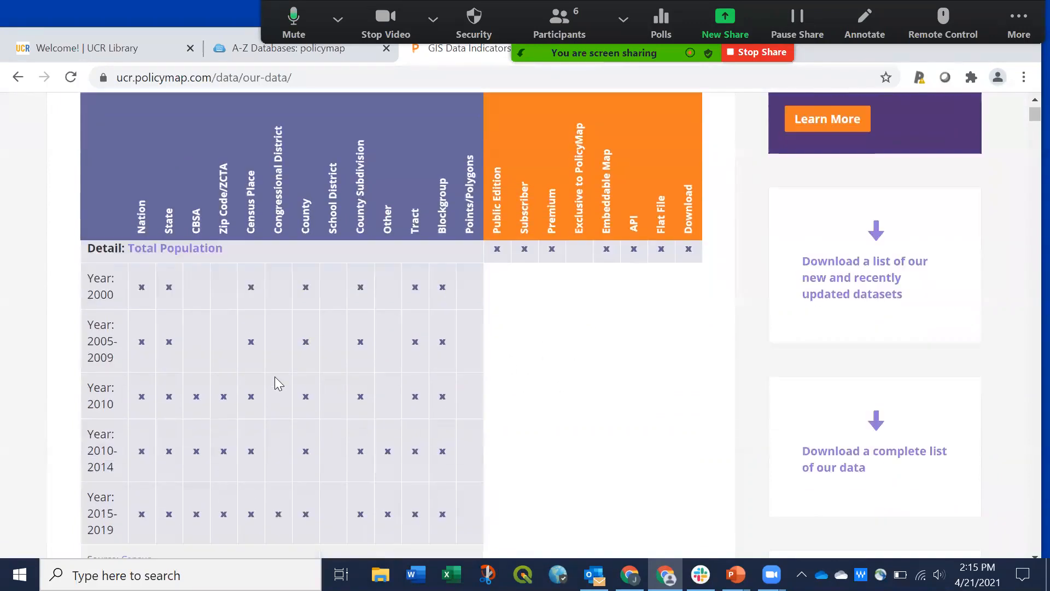
pyautogui.scroll(2, 274, 376)
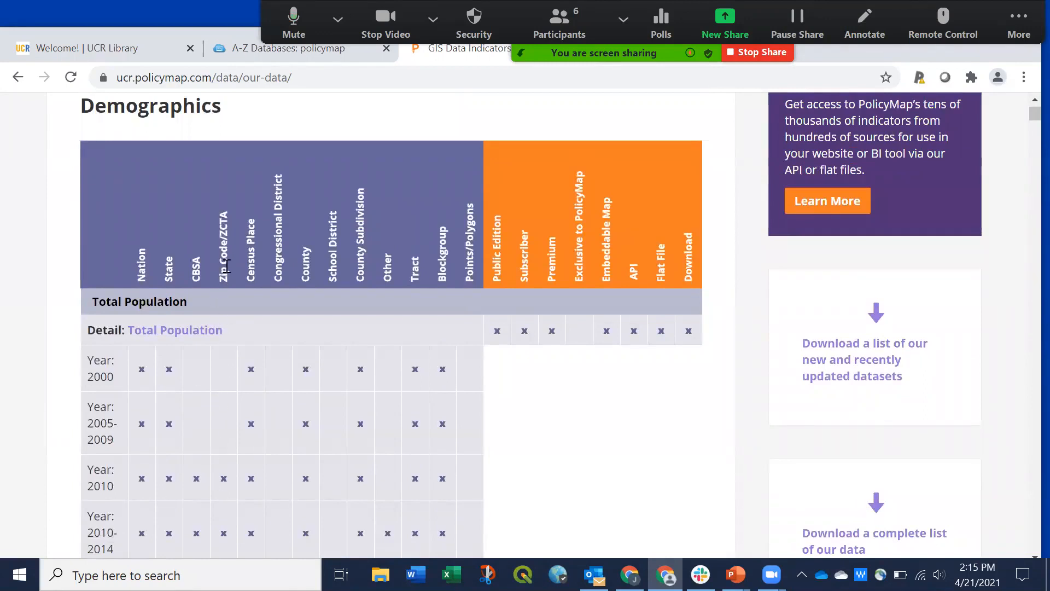
pyautogui.scroll(-2, 234, 480)
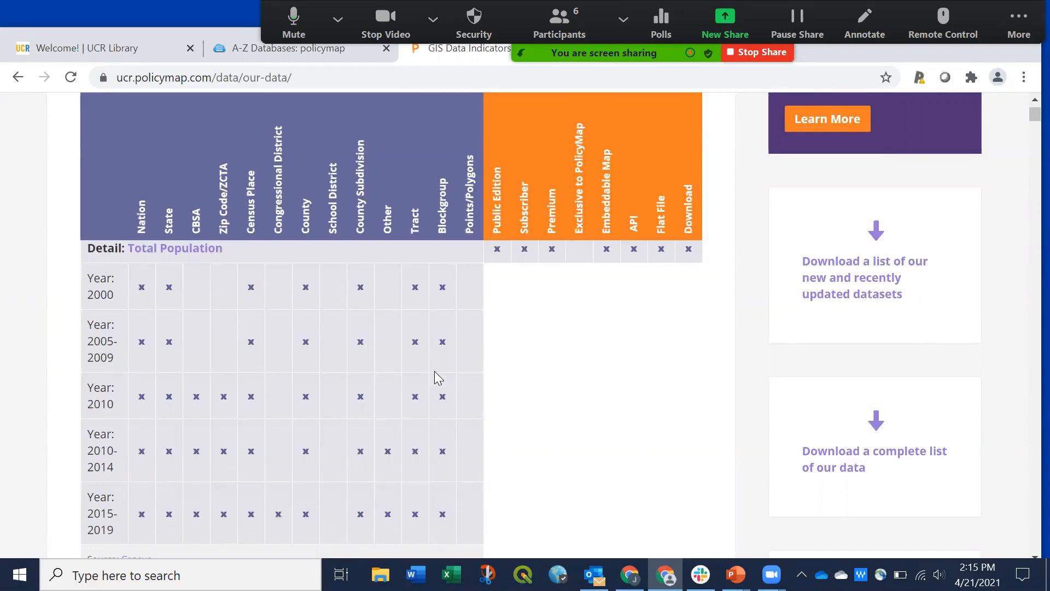
pyautogui.scroll(-6, 435, 371)
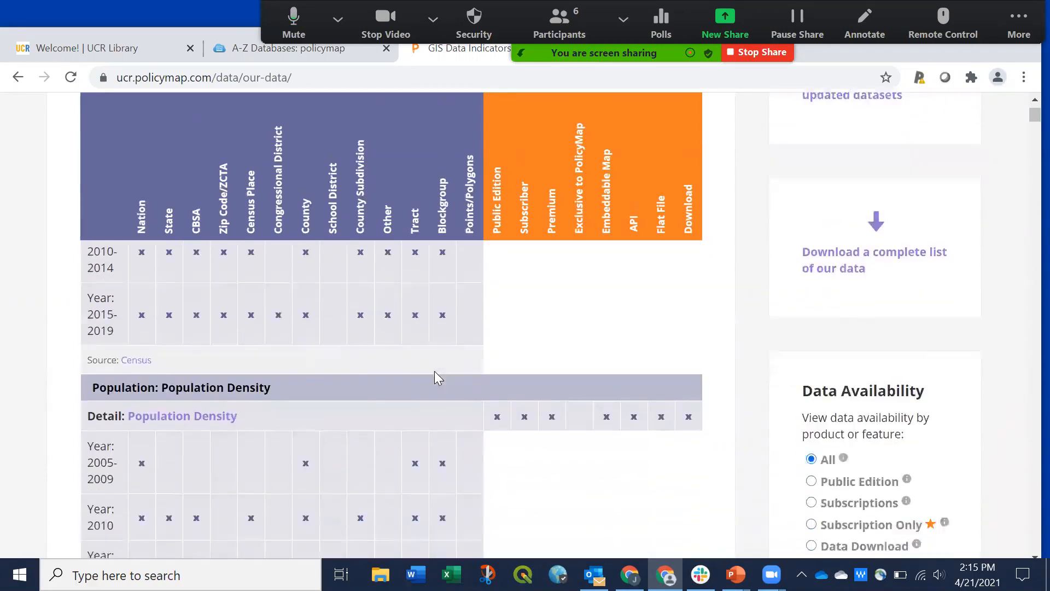
pyautogui.scroll(-3, 434, 371)
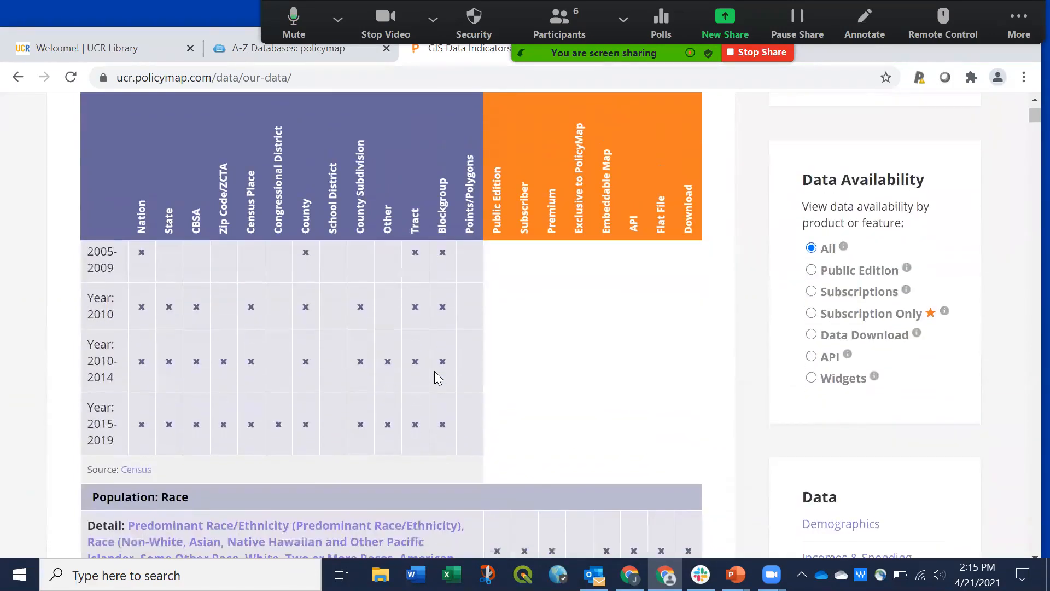
pyautogui.scroll(-2, 434, 371)
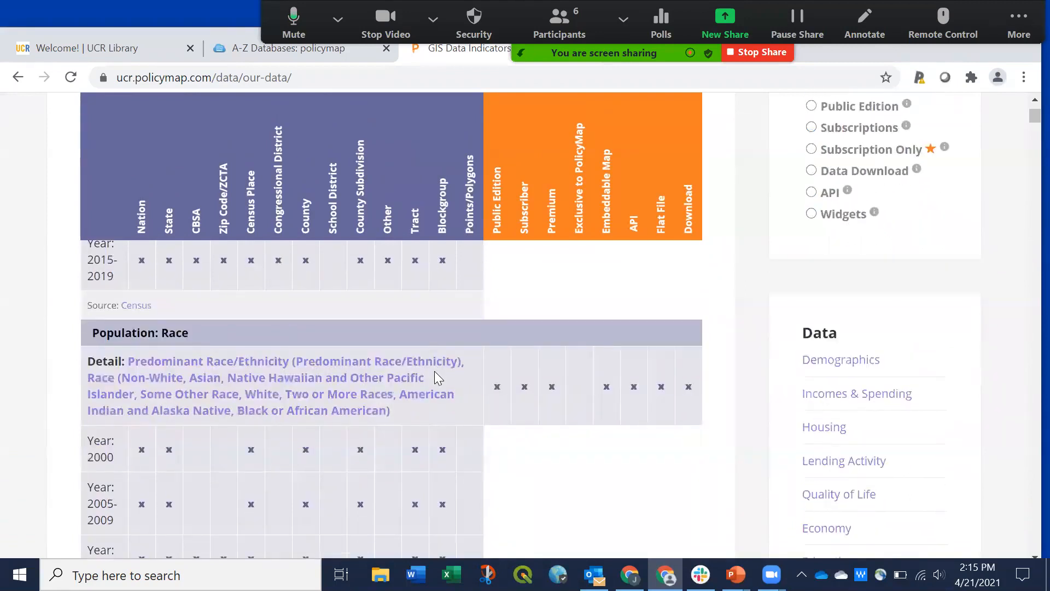
pyautogui.scroll(-1, 434, 371)
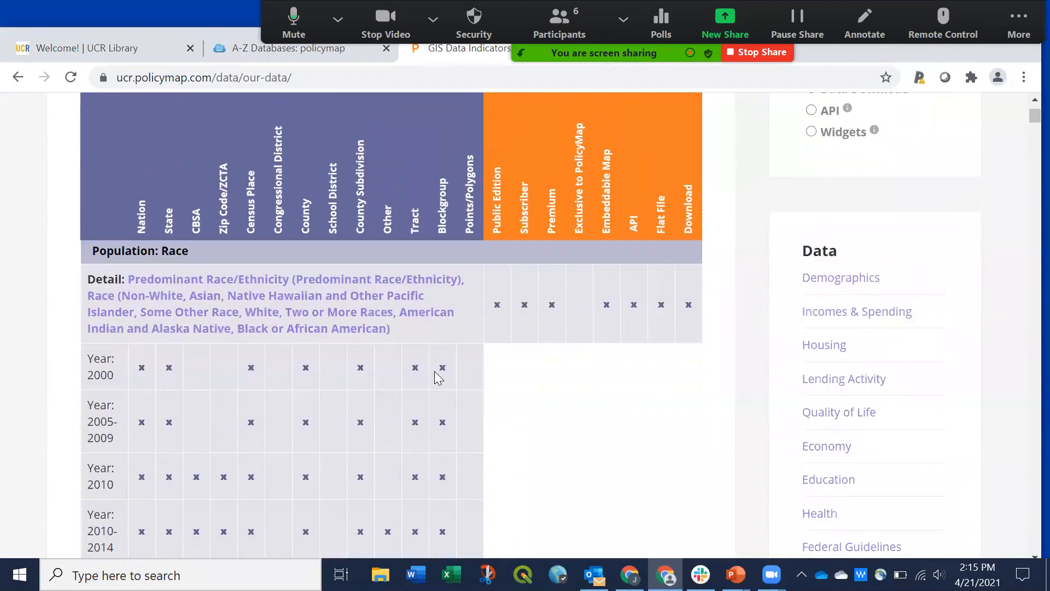
# Step: Examine the Education indicators in the data directory and return to the map
pyautogui.click(840, 486)
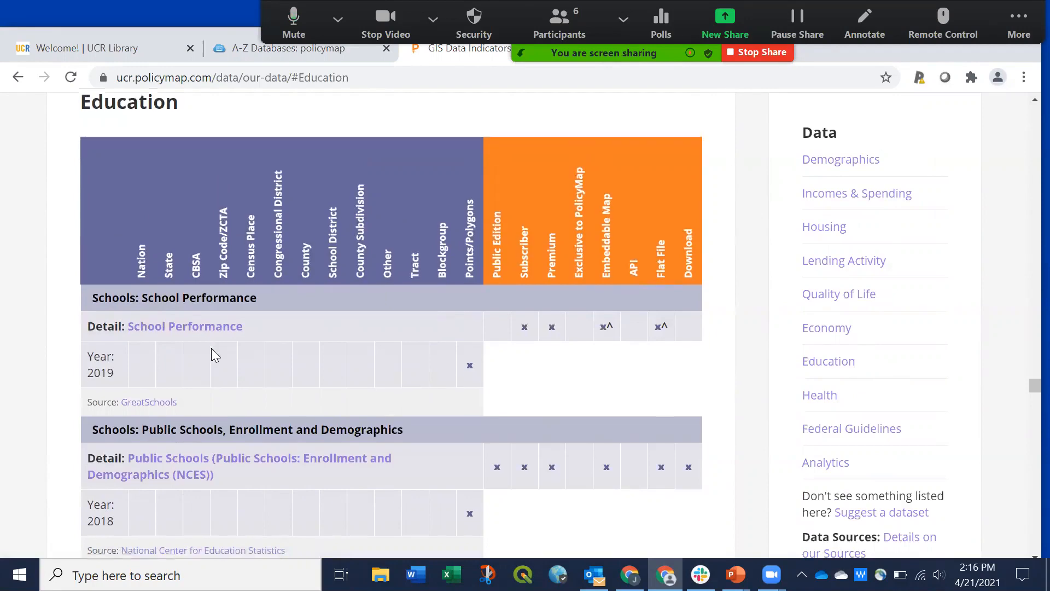
pyautogui.scroll(-7, 211, 348)
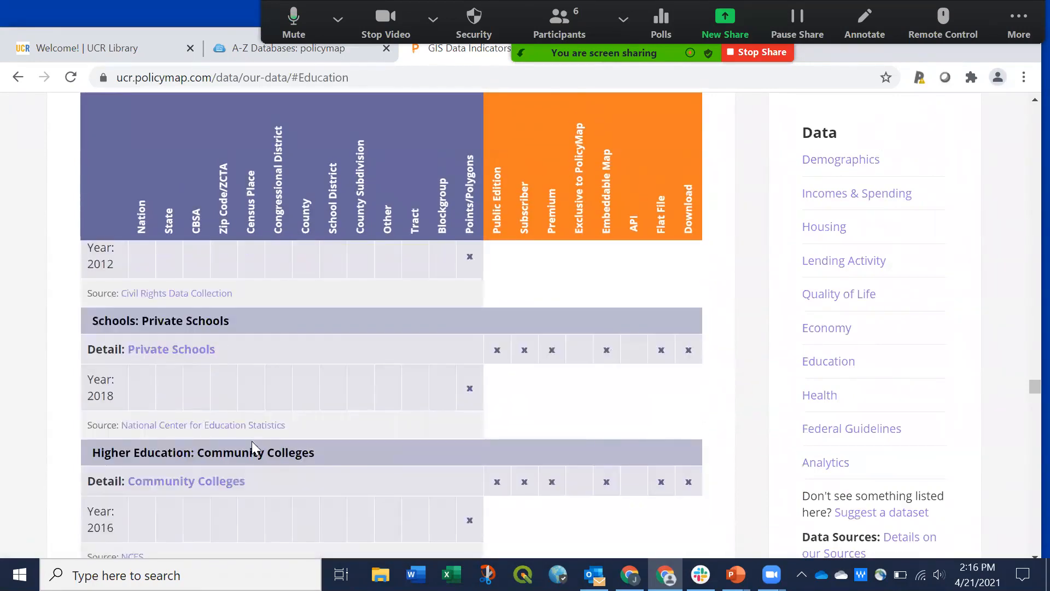
pyautogui.scroll(8, 251, 441)
pyautogui.scroll(4, 277, 435)
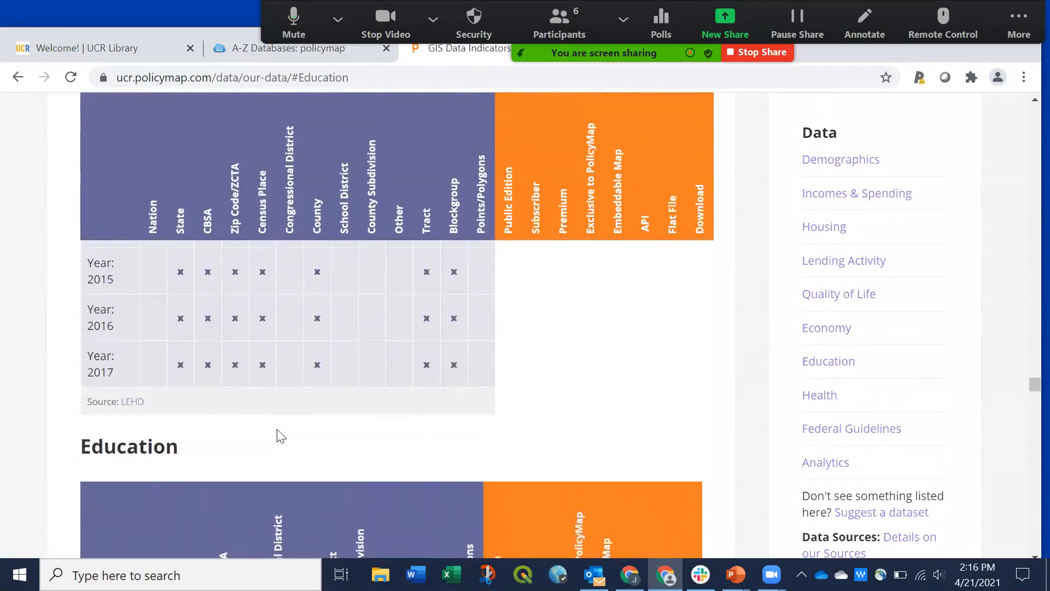
pyautogui.click(18, 77)
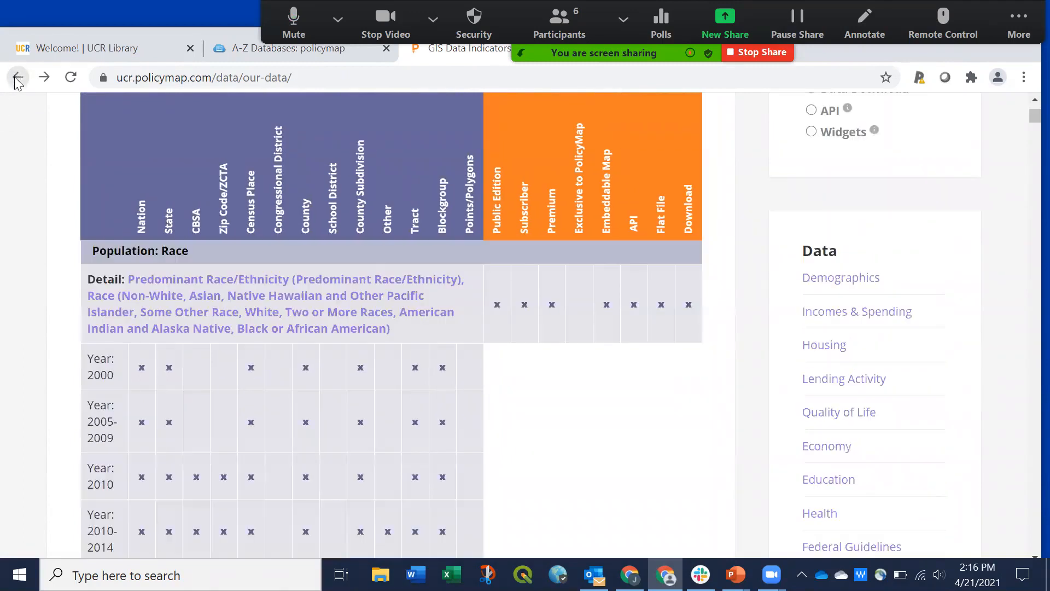
pyautogui.click(18, 80)
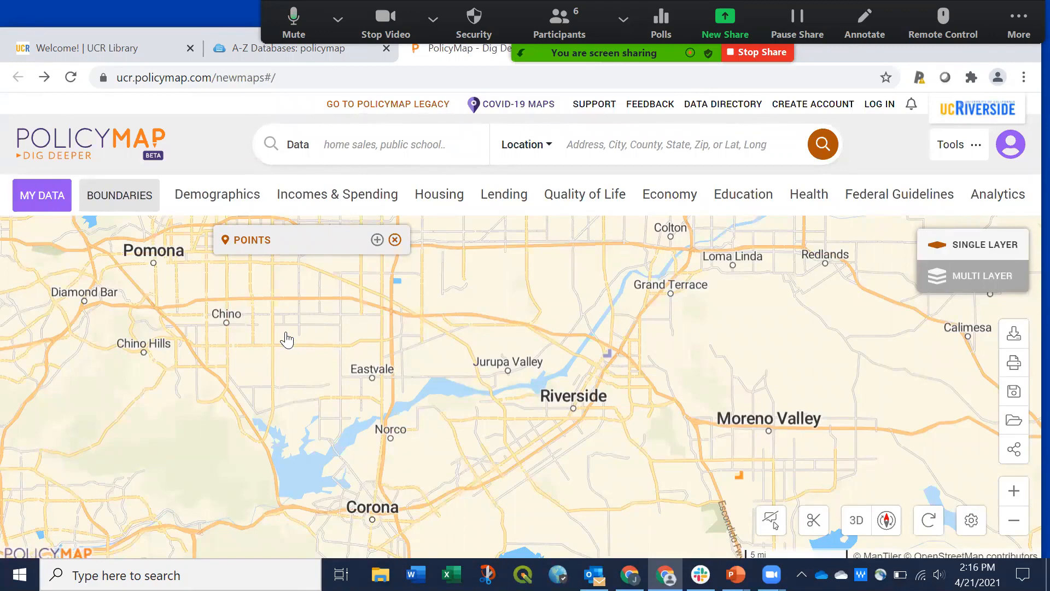
# Step: Add the median household income layer for all households from the Incomes & Spending data to the map
pyautogui.click(364, 198)
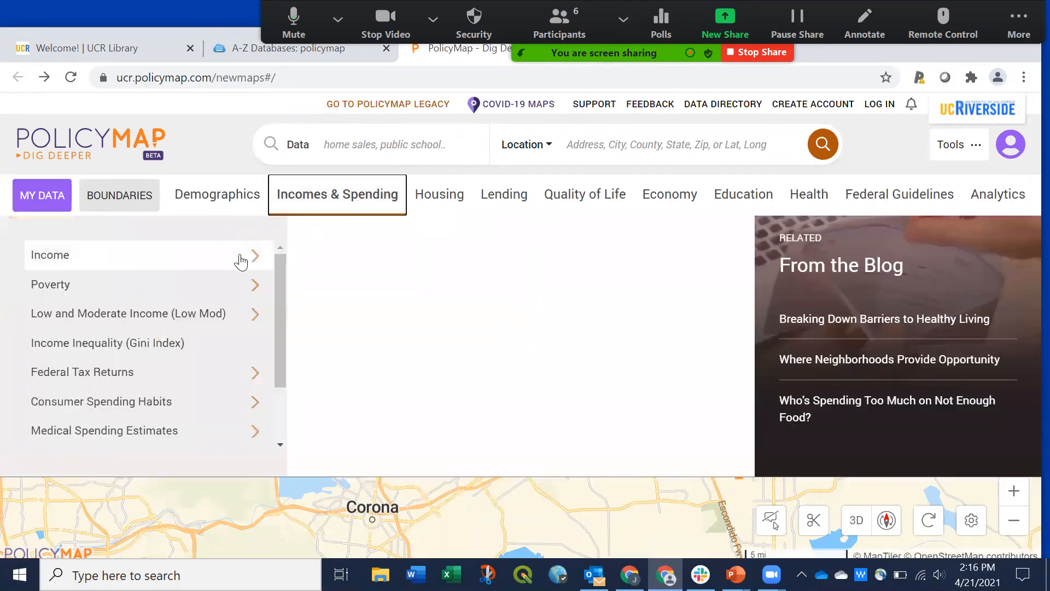
pyautogui.moveTo(241, 262)
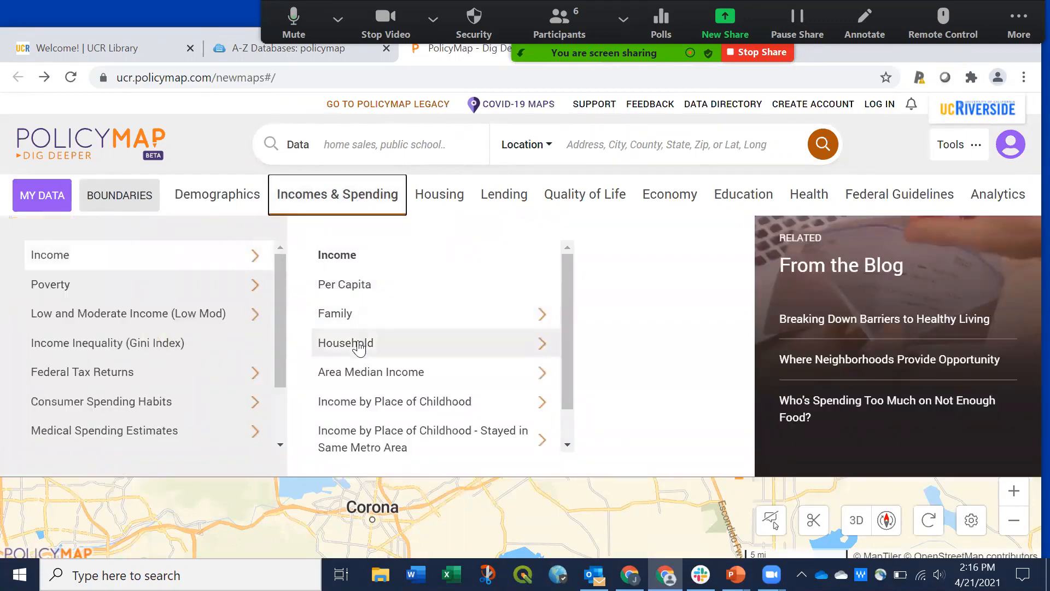
pyautogui.moveTo(361, 347)
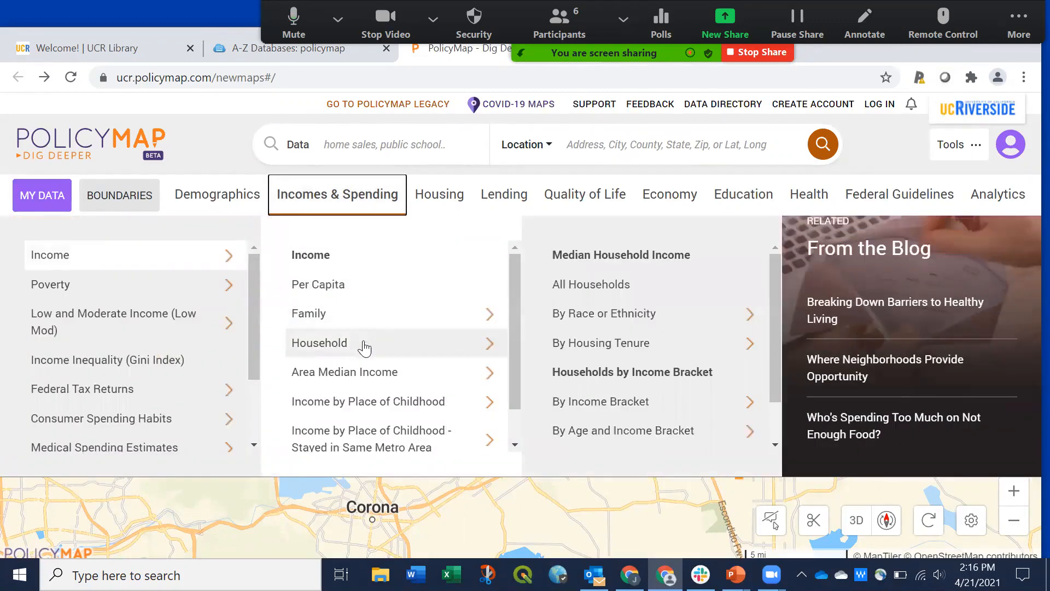
pyautogui.click(600, 287)
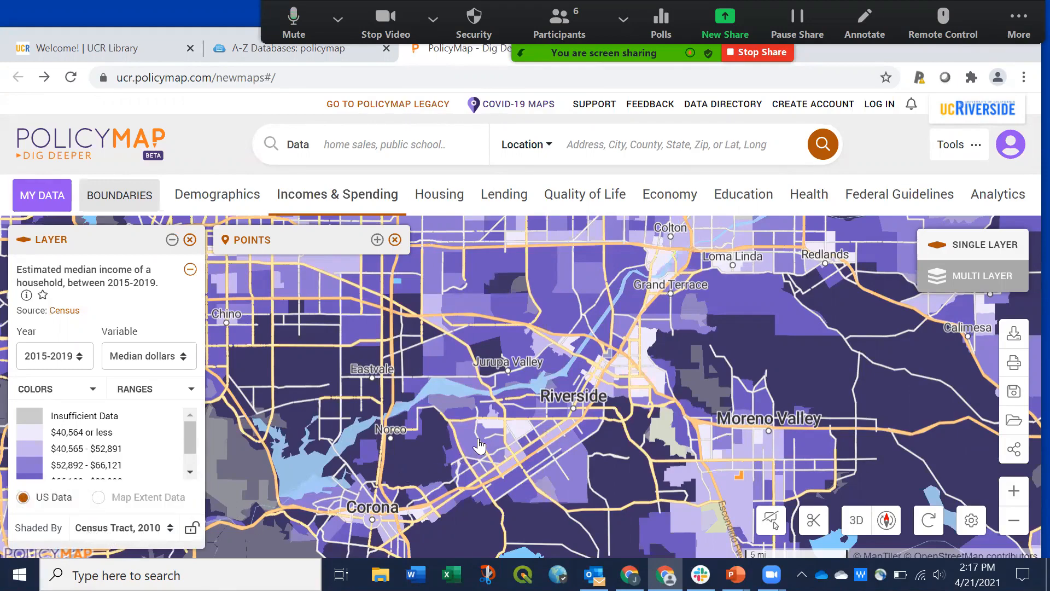
# Step: Compare the income layer's shading at different zoom levels and lock the shaded-by geography to Census Tract, 2010
pyautogui.scroll(-3, 482, 438)
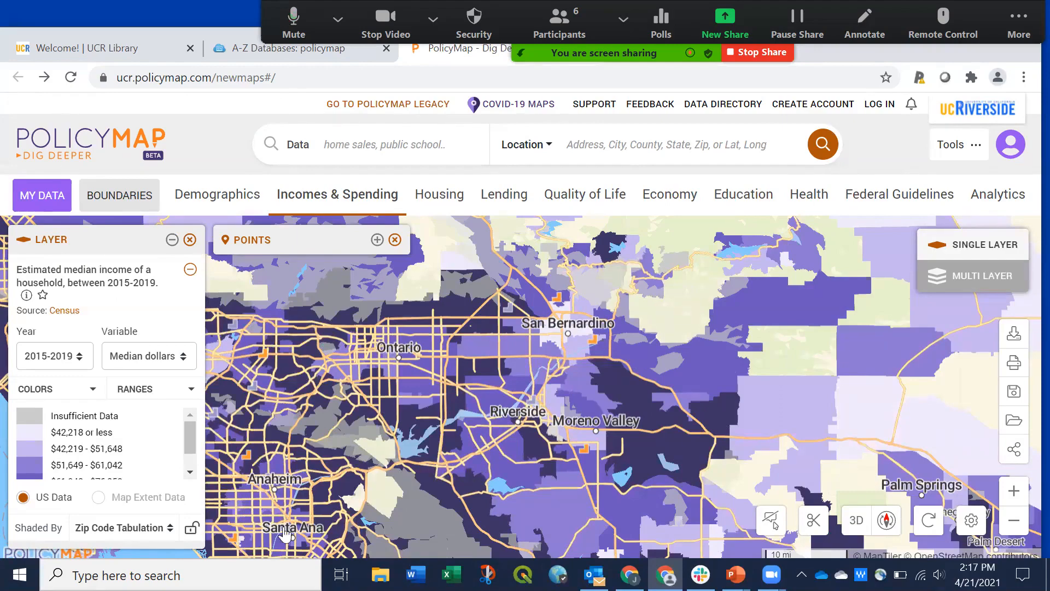
pyautogui.scroll(2, 310, 489)
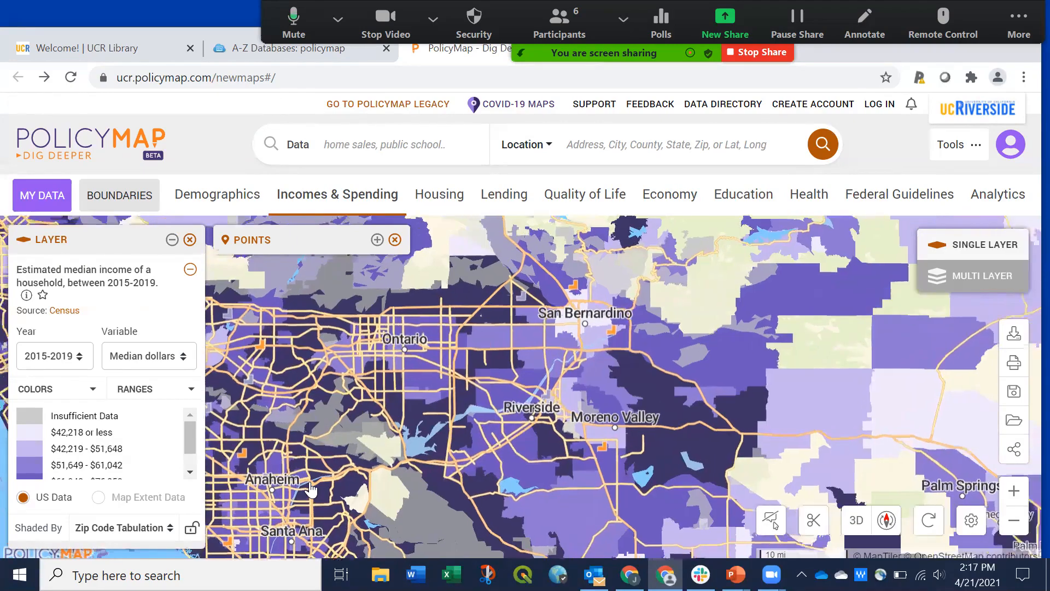
pyautogui.scroll(1, 310, 490)
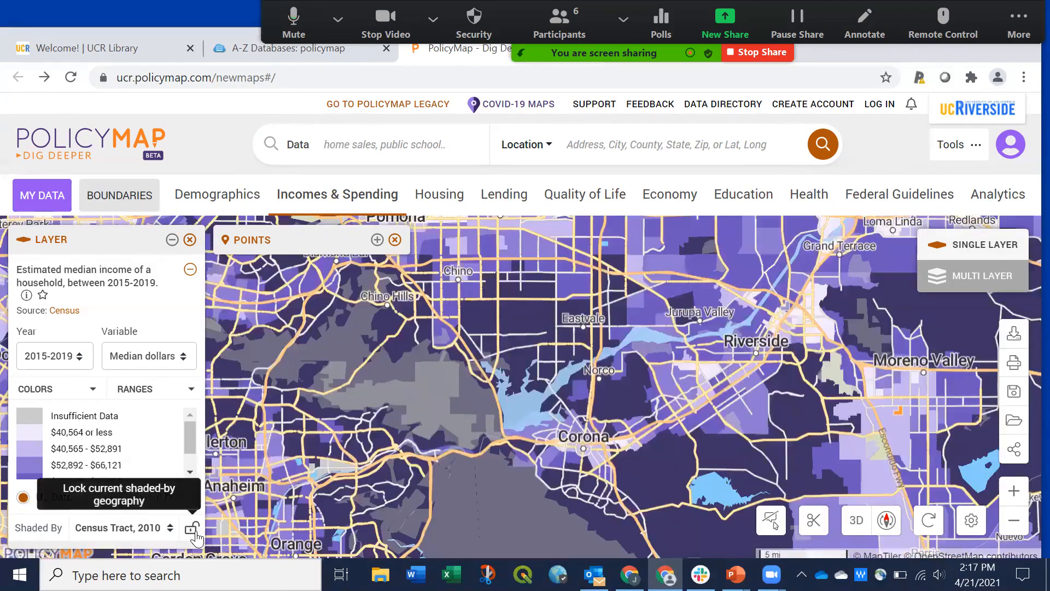
pyautogui.click(192, 528)
pyautogui.scroll(-3, 380, 494)
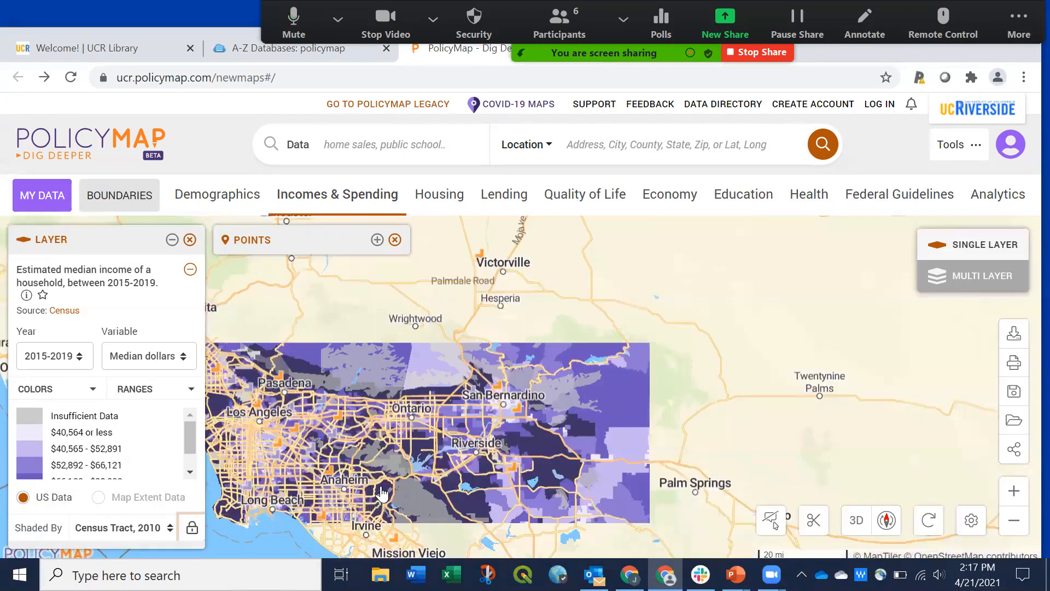
pyautogui.scroll(2, 381, 494)
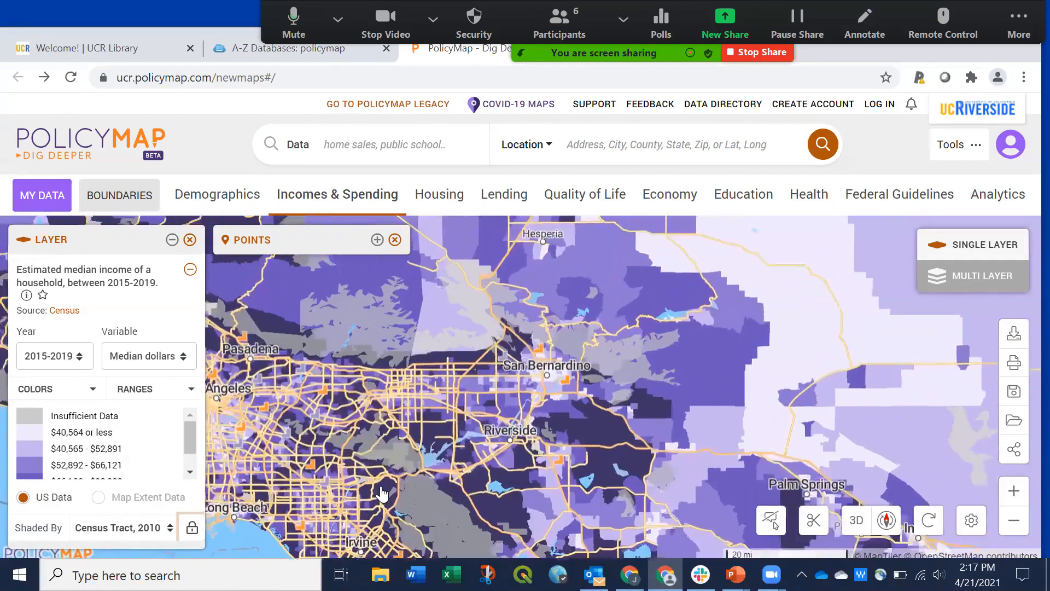
pyautogui.scroll(2, 434, 473)
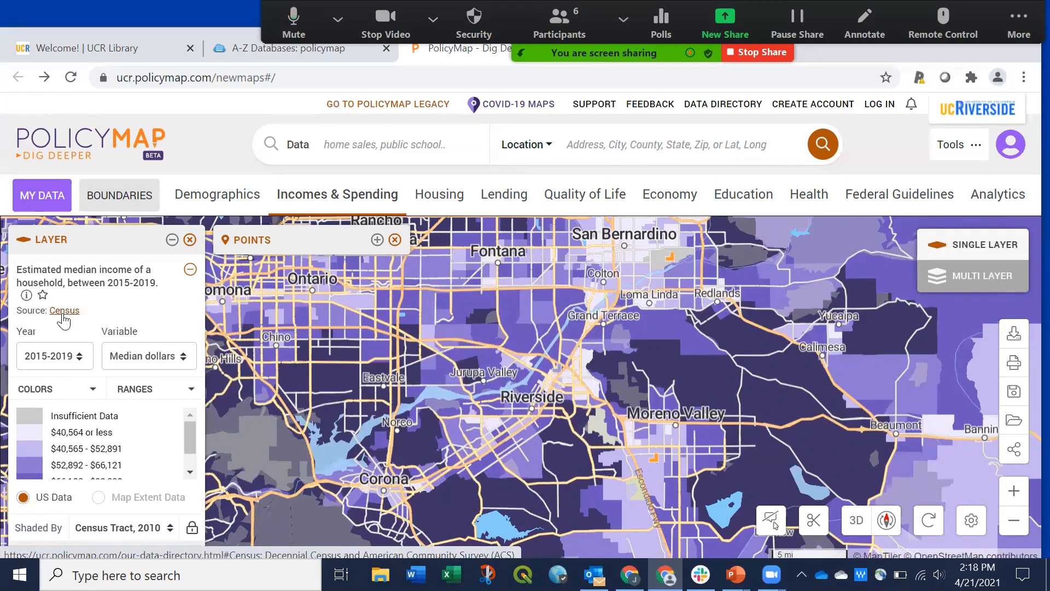
# Step: Review the available years and variables for the median household income layer without changing them
pyautogui.click(80, 365)
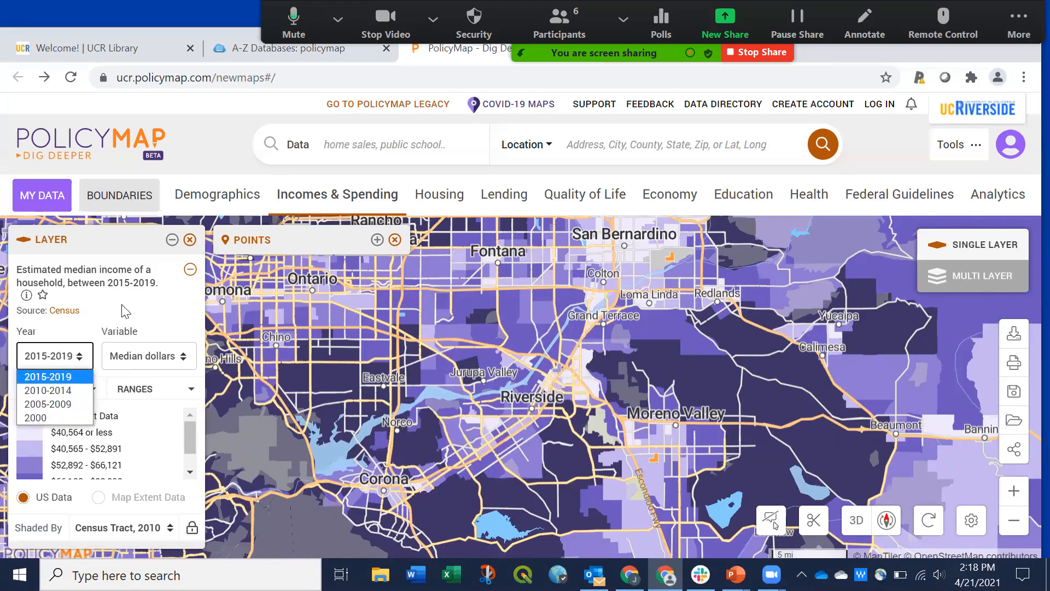
pyautogui.click(142, 304)
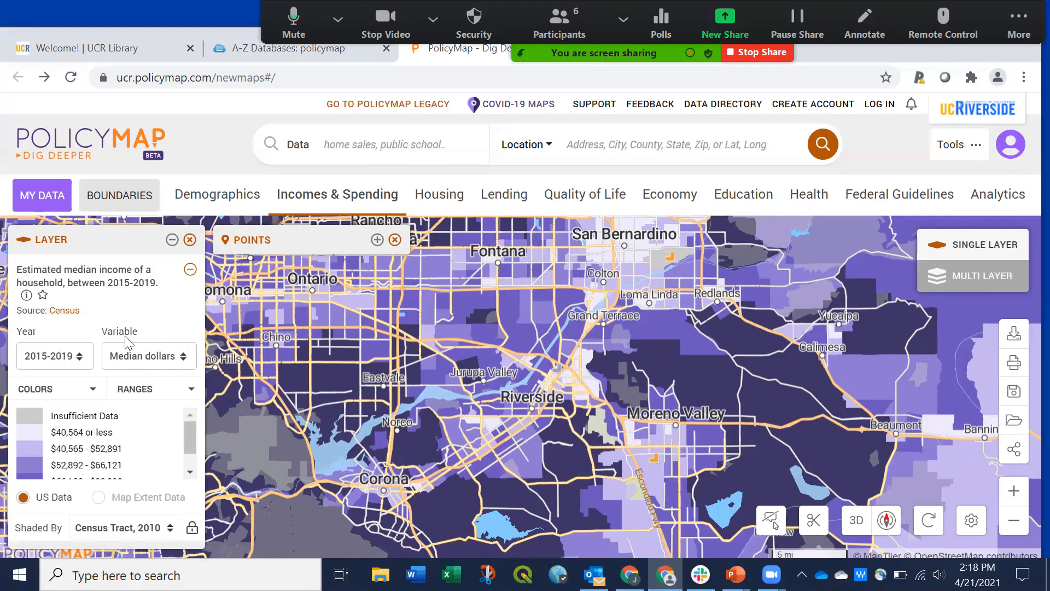
pyautogui.click(186, 362)
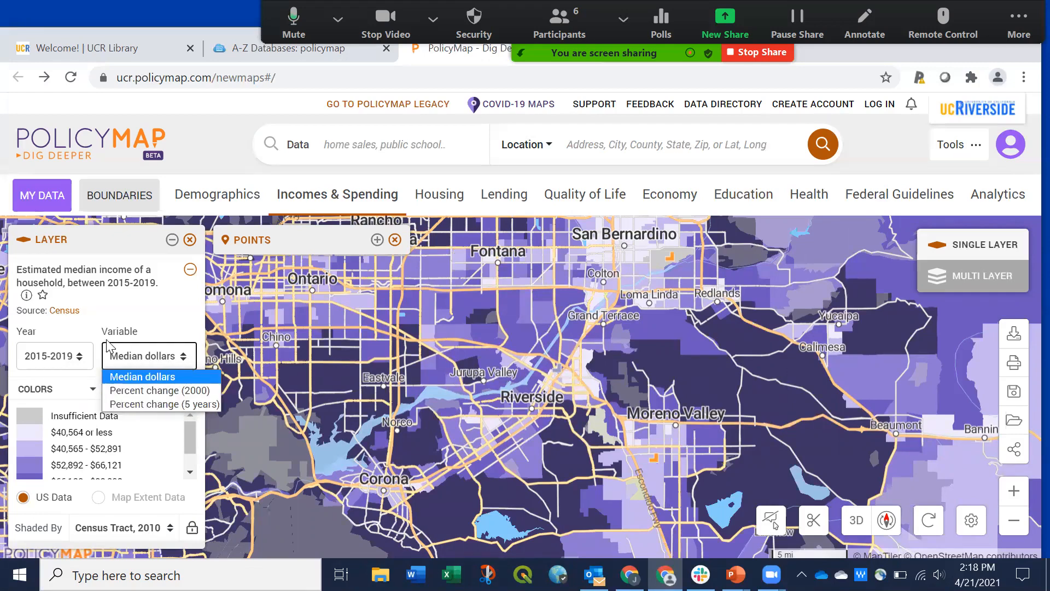
pyautogui.click(176, 315)
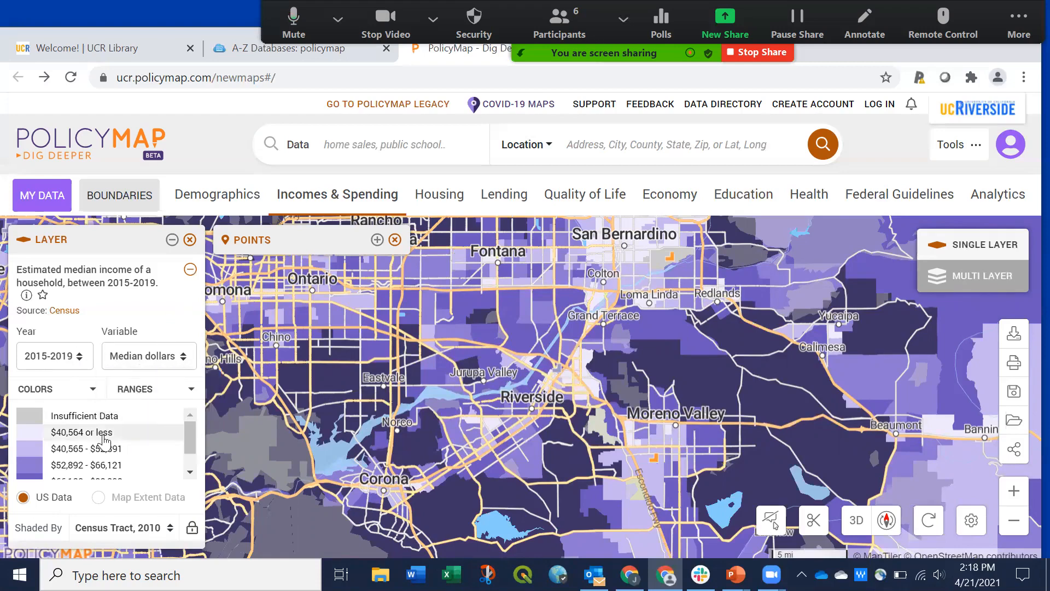
# Step: Review the income layer's color range choices and the options for the number and limits of its data ranges
pyautogui.click(93, 389)
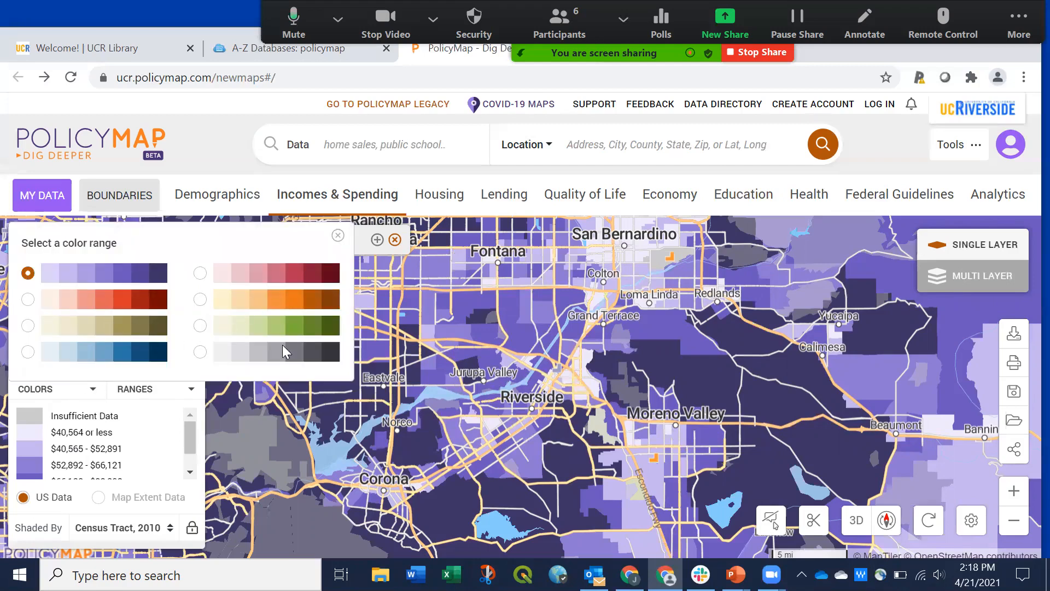
pyautogui.click(338, 238)
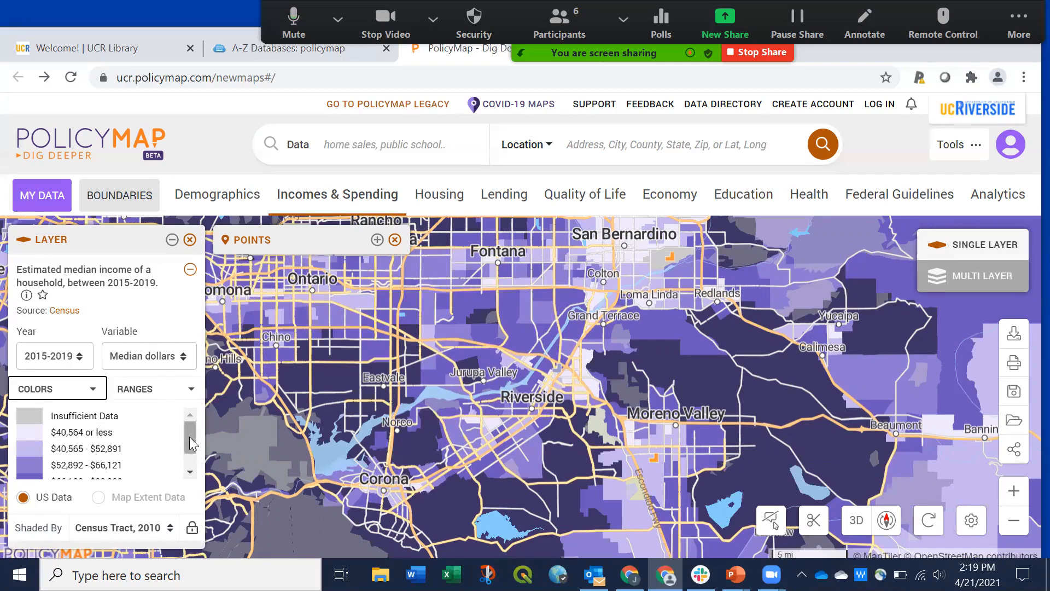
pyautogui.click(174, 387)
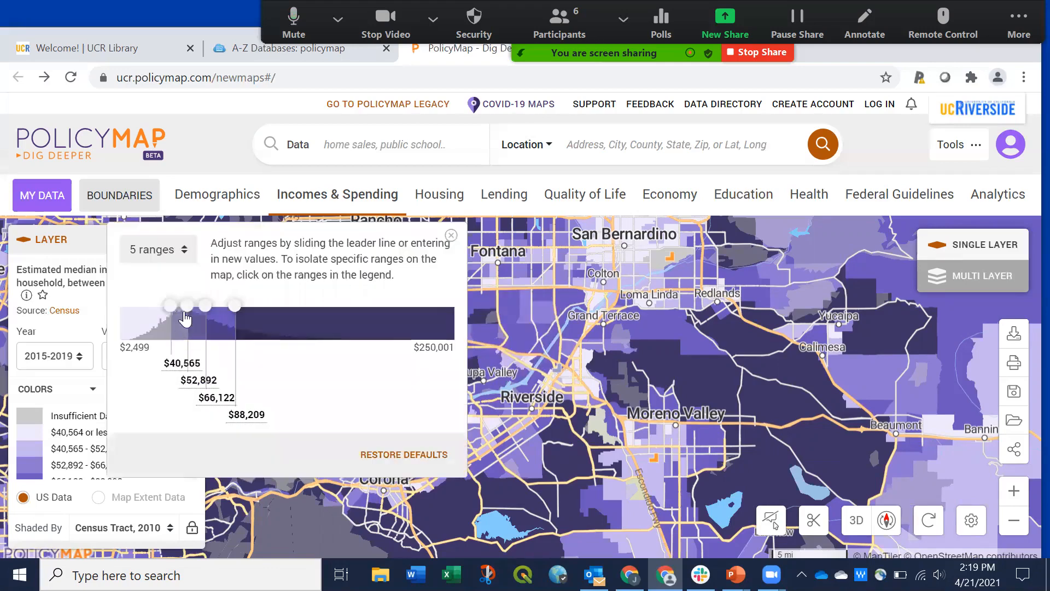
pyautogui.click(186, 247)
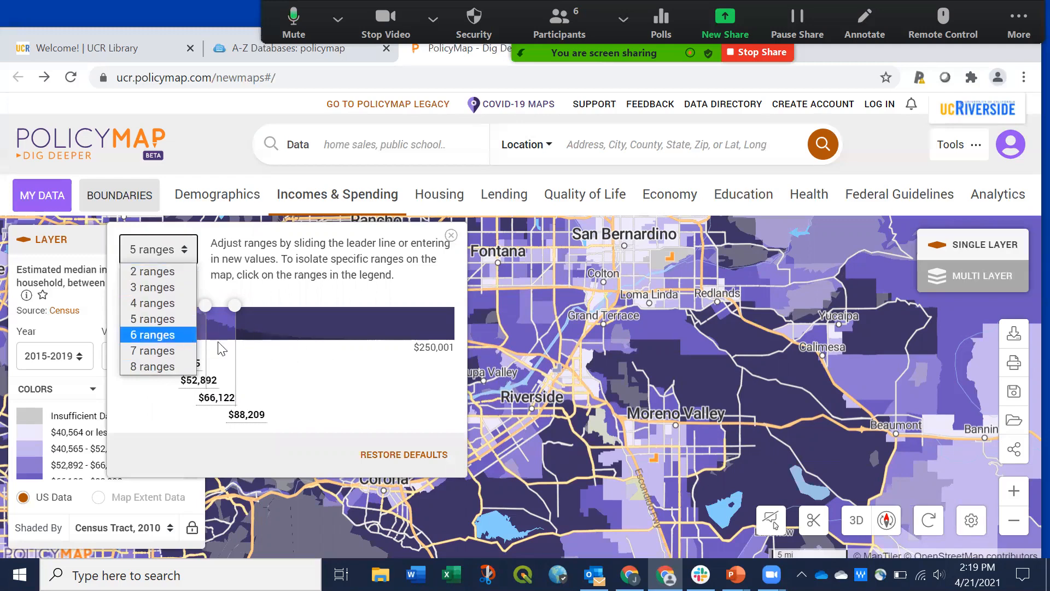
pyautogui.click(307, 373)
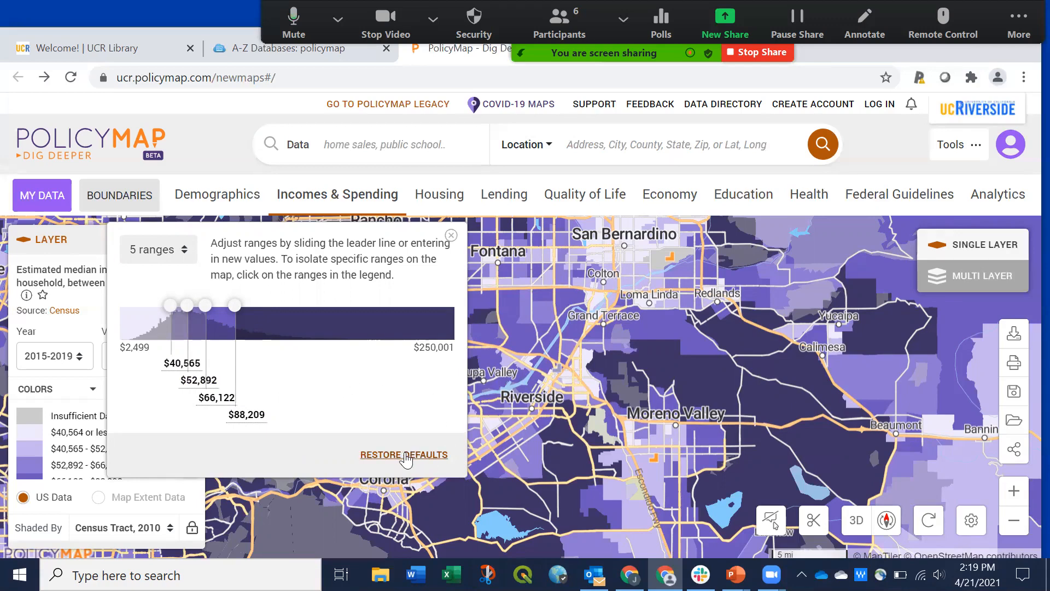
pyautogui.click(451, 236)
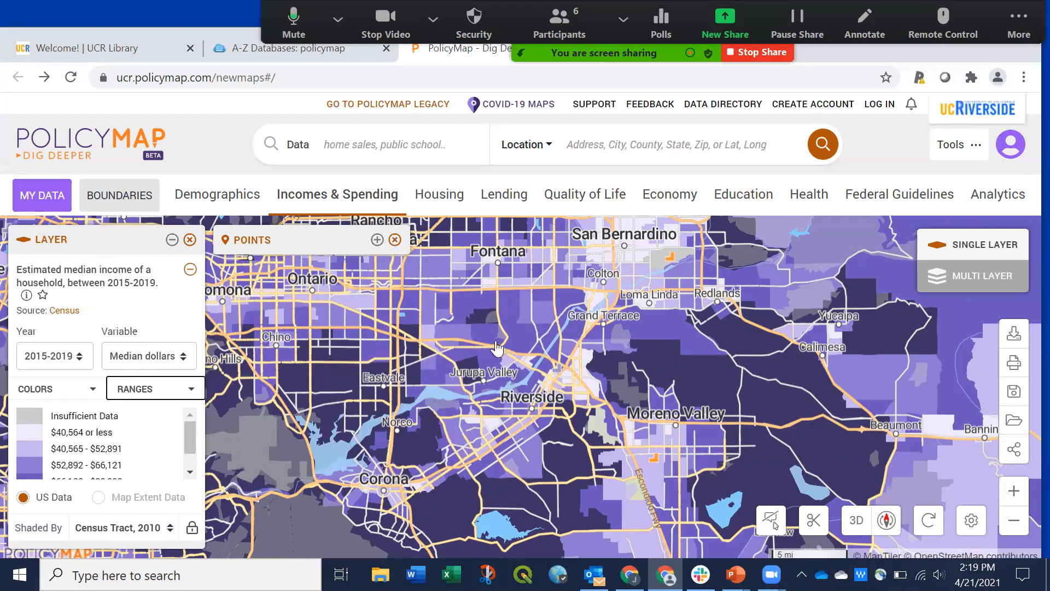
# Step: Turn the map's hover information on and back off
pyautogui.click(771, 522)
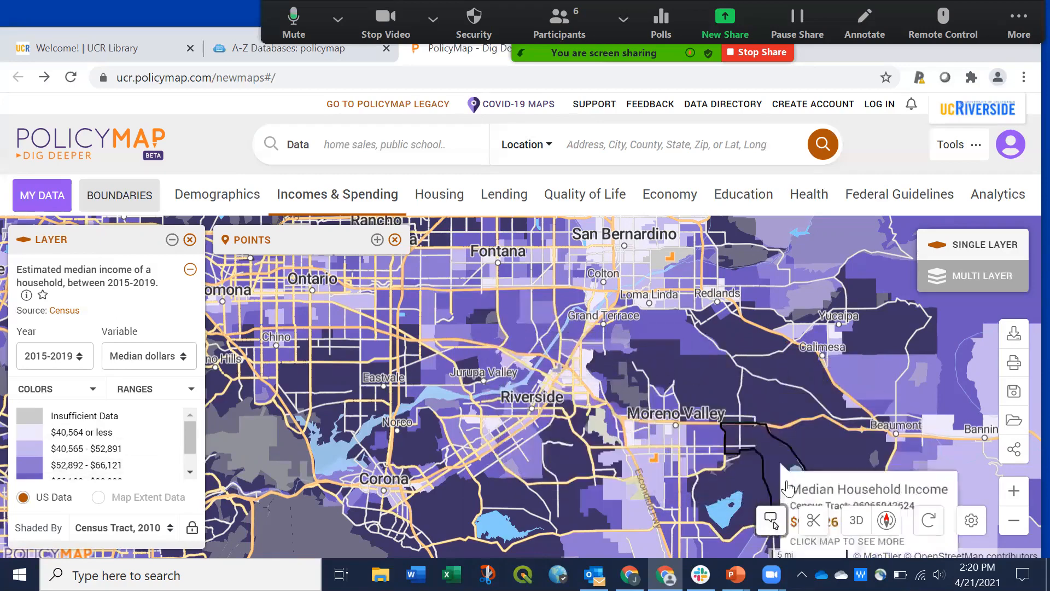
pyautogui.click(772, 522)
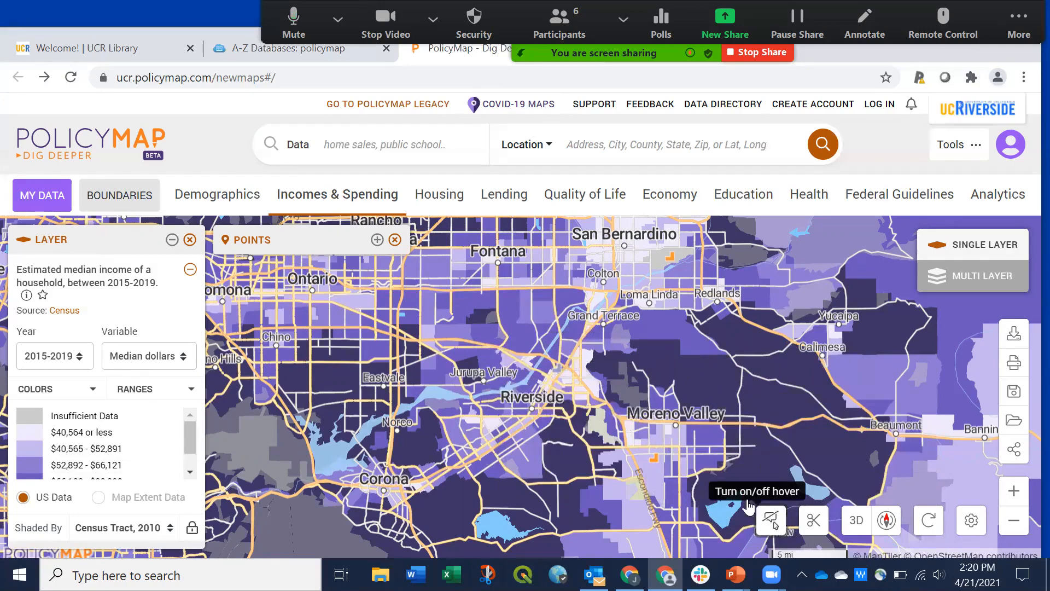
# Step: From a census tract's details, list median household income within Riverside County and clip the map to that county
pyautogui.click(689, 382)
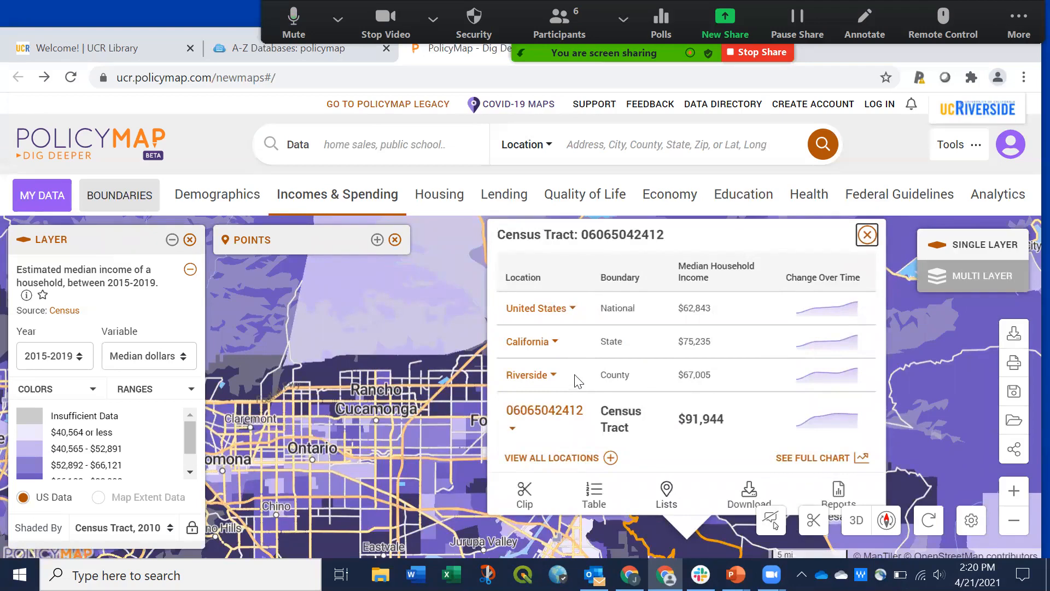
pyautogui.click(531, 377)
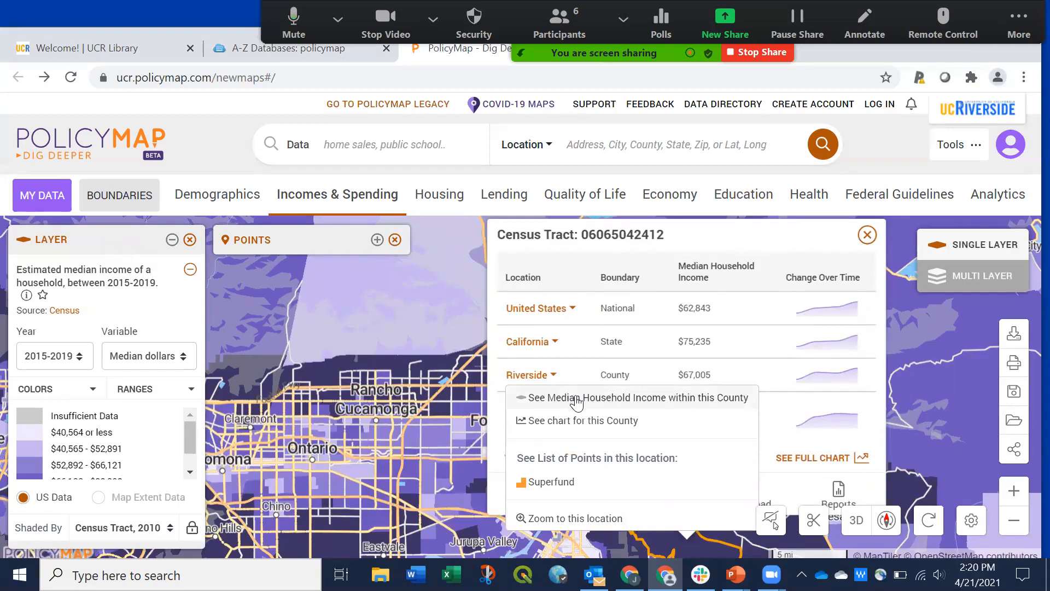
pyautogui.click(576, 398)
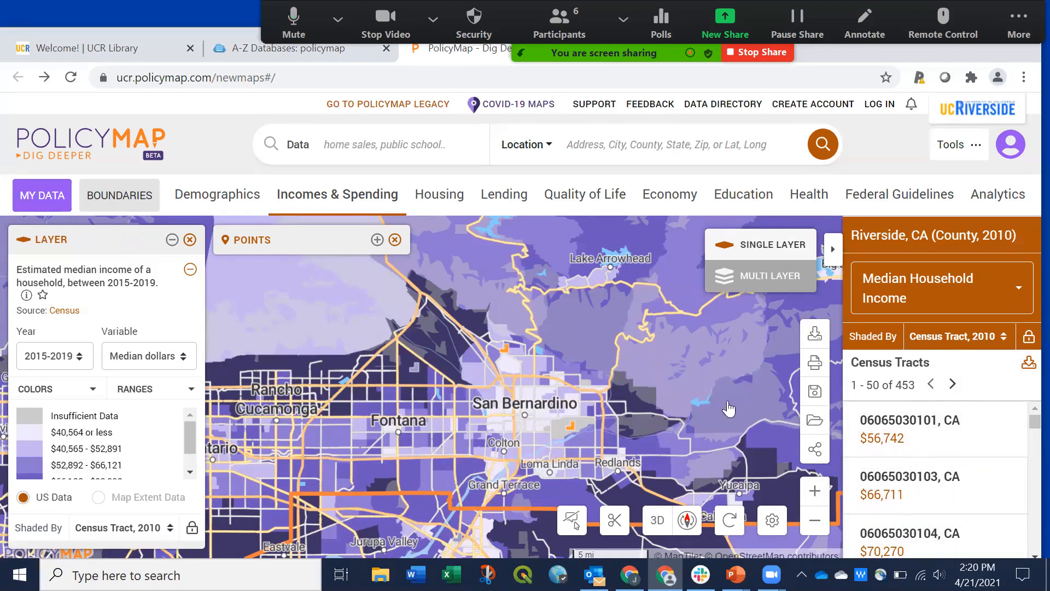
pyautogui.click(614, 524)
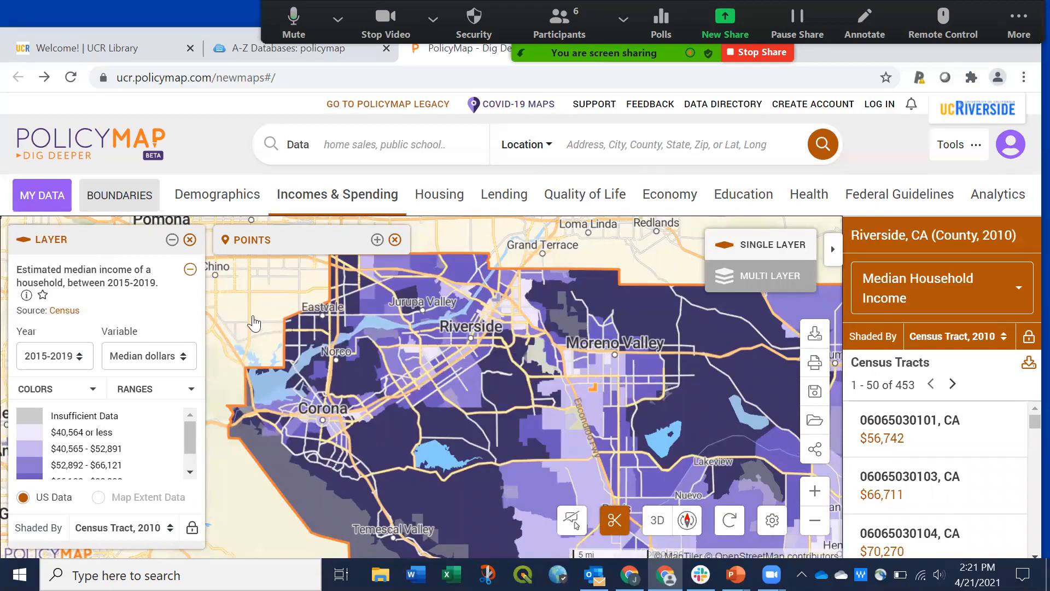
pyautogui.moveTo(256, 328); pyautogui.dragTo(349, 324)
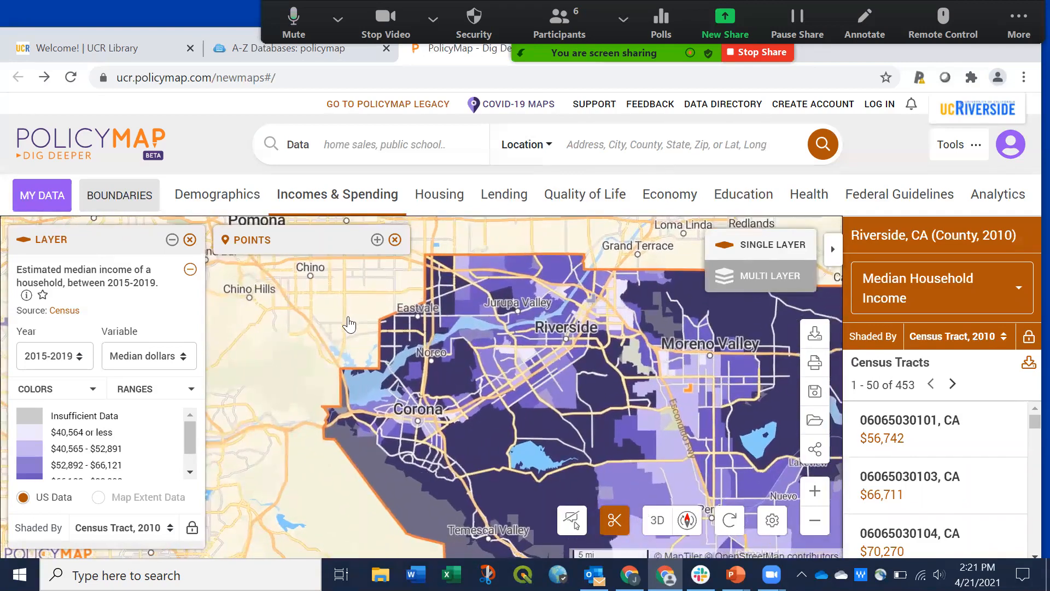
# Step: Tilt the clipped map to a 45° angle, try to rotate the view, and reset both settings
pyautogui.click(658, 524)
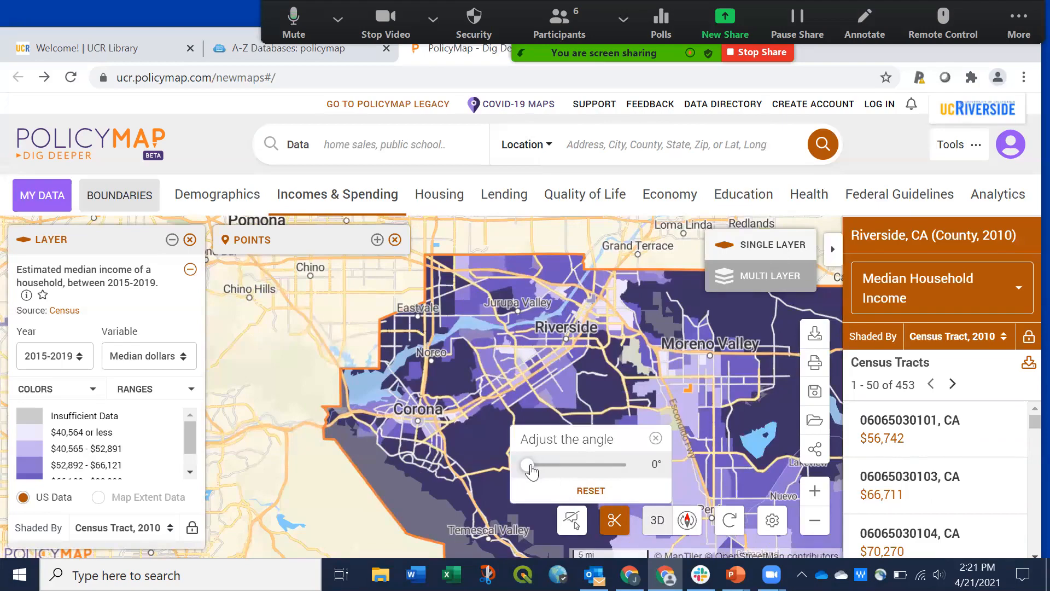
pyautogui.moveTo(527, 465); pyautogui.dragTo(599, 478)
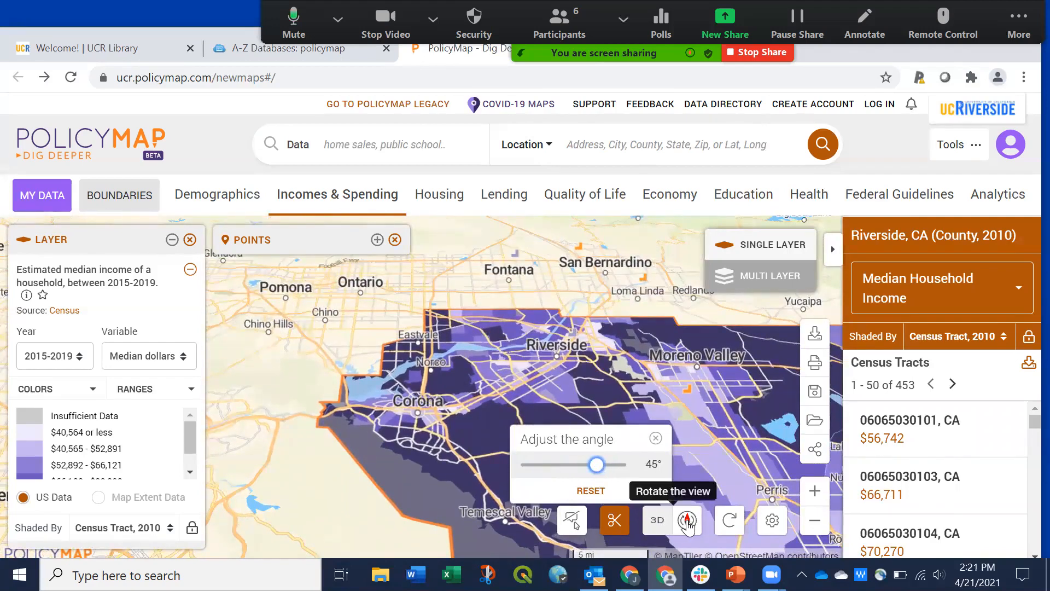
pyautogui.click(688, 522)
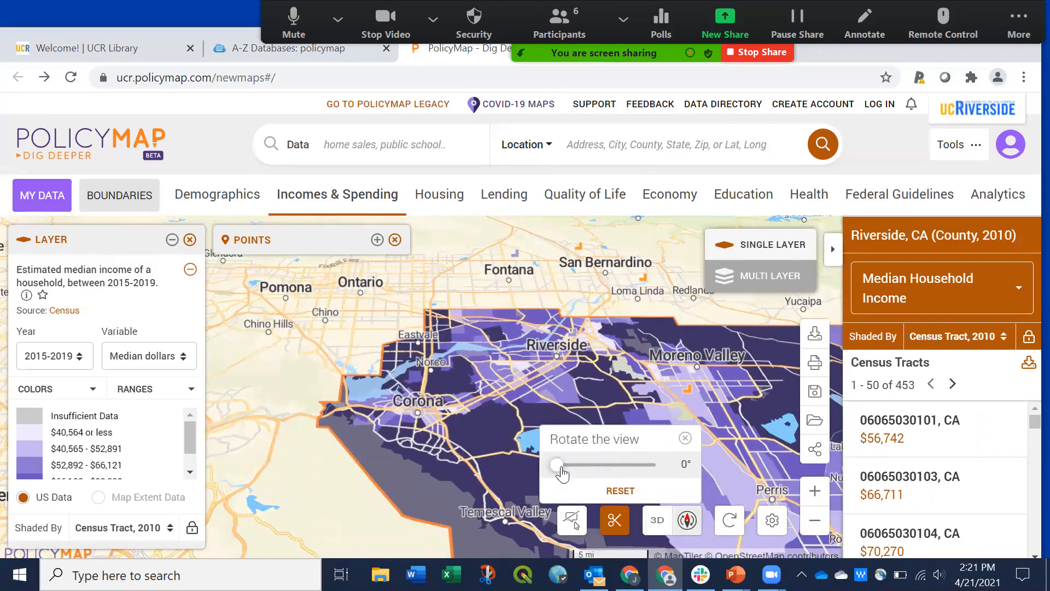
pyautogui.moveTo(559, 469)
pyautogui.mouseDown()
pyautogui.moveTo(590, 471)
pyautogui.moveTo(572, 472)
pyautogui.mouseUp()
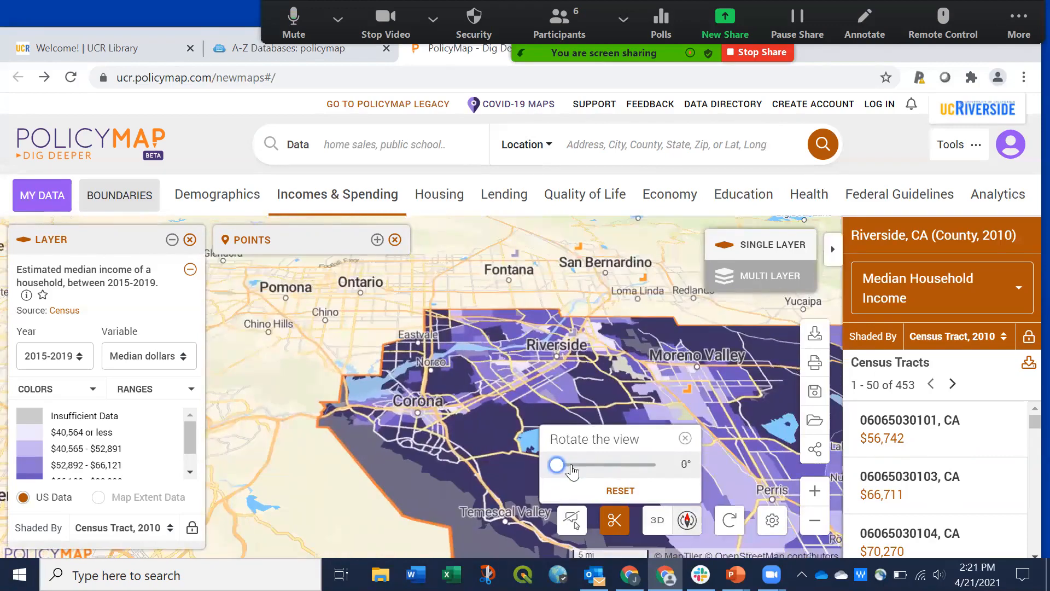
pyautogui.click(629, 492)
pyautogui.click(660, 520)
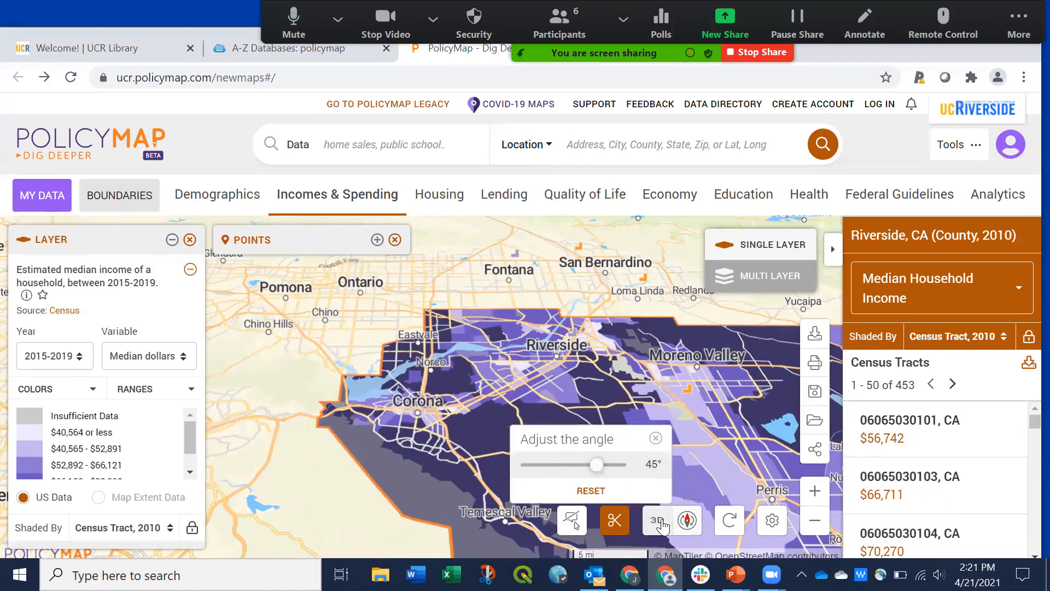
pyautogui.click(593, 491)
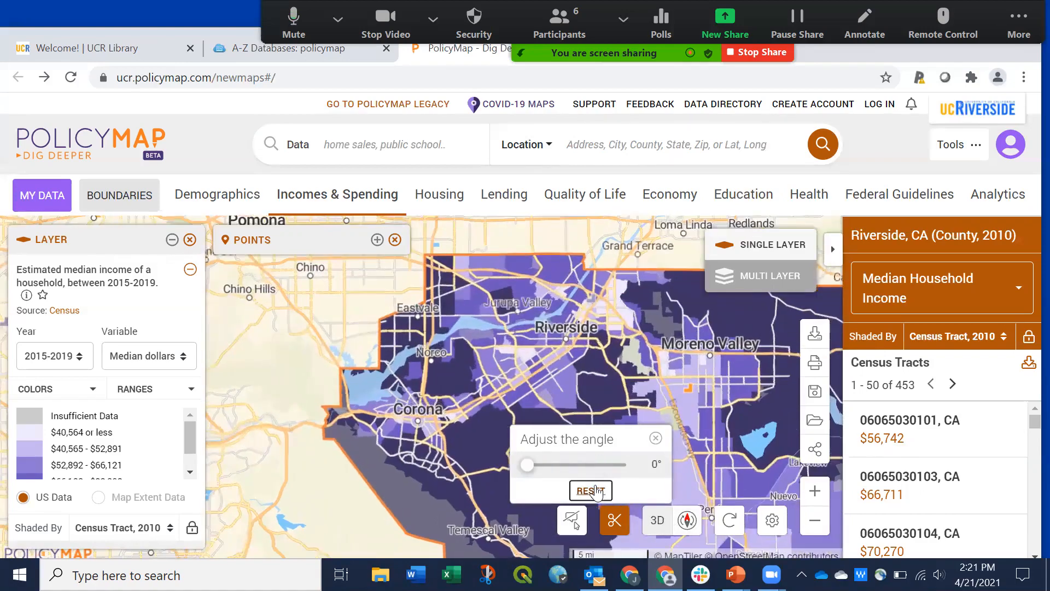
pyautogui.moveTo(565, 458); pyautogui.dragTo(477, 391)
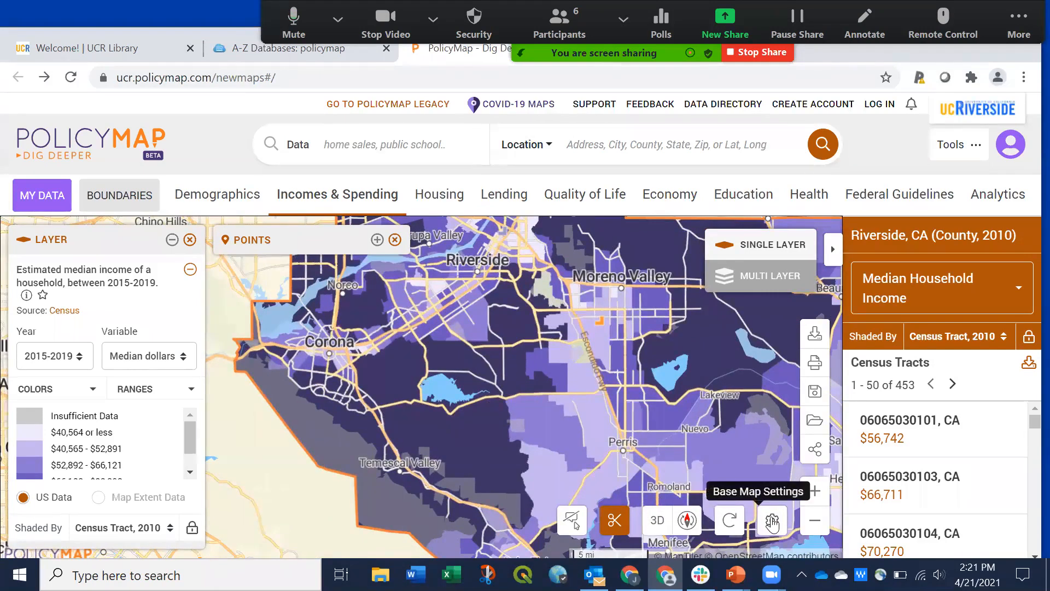
# Step: Review the base map styles and the map feature and label options, keeping the Standard style, and close the settings
pyautogui.click(772, 523)
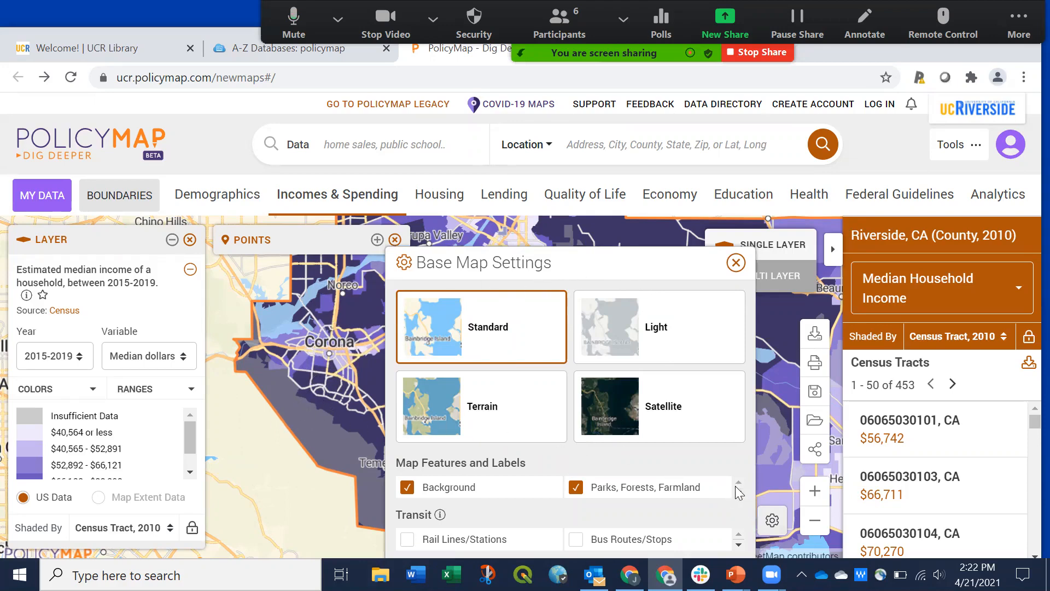
pyautogui.scroll(-3, 735, 486)
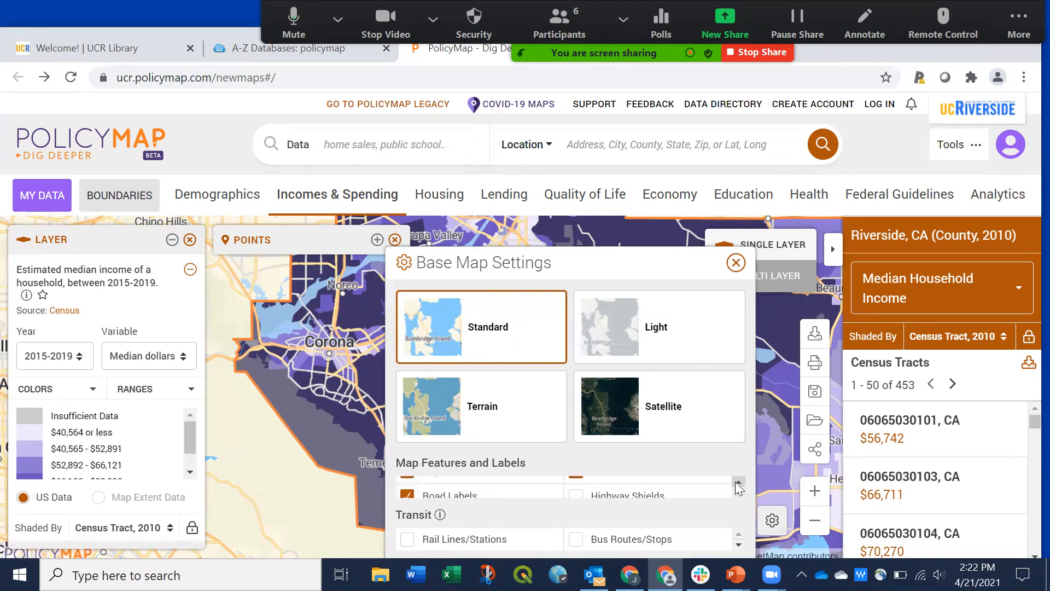
pyautogui.click(735, 481)
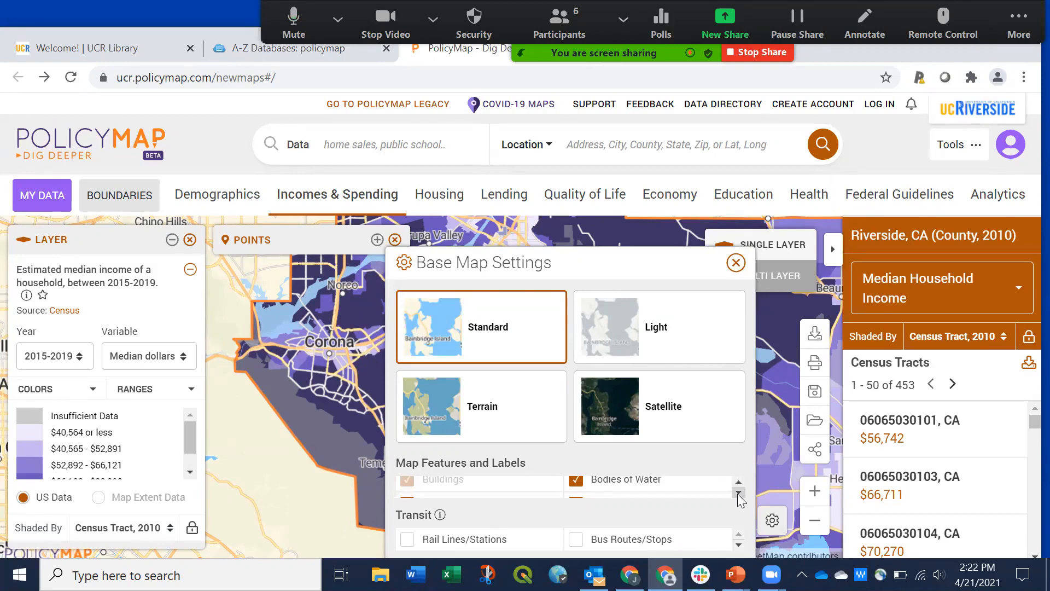
pyautogui.scroll(-1, 684, 488)
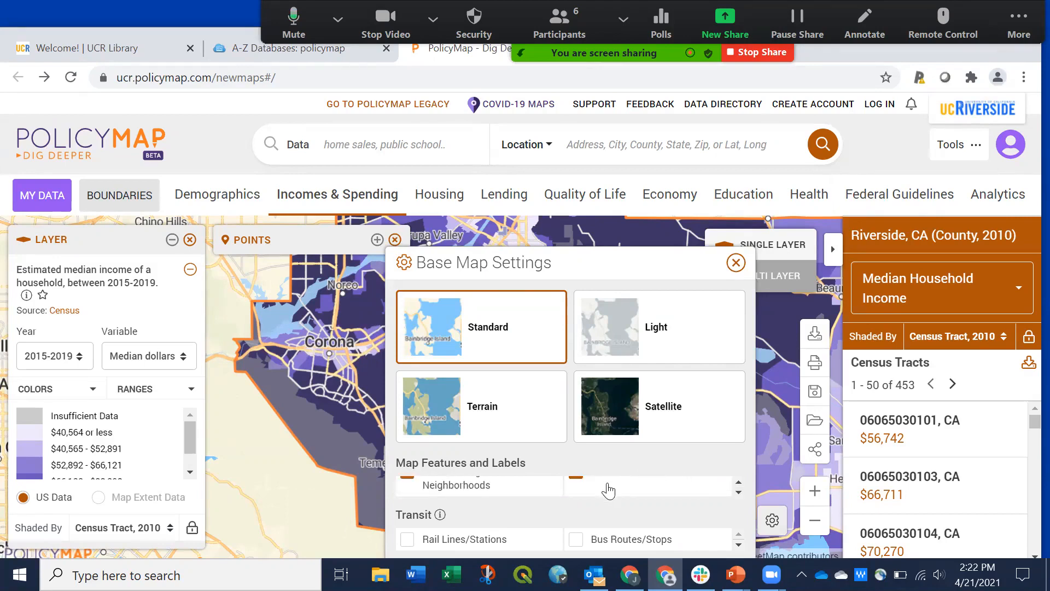
pyautogui.scroll(1, 608, 491)
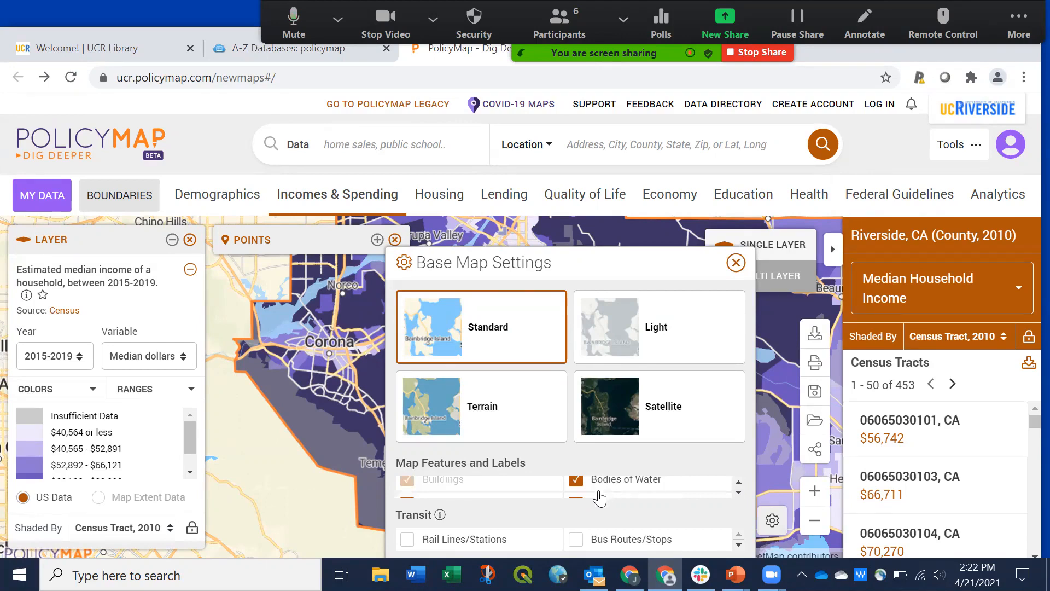
pyautogui.click(597, 503)
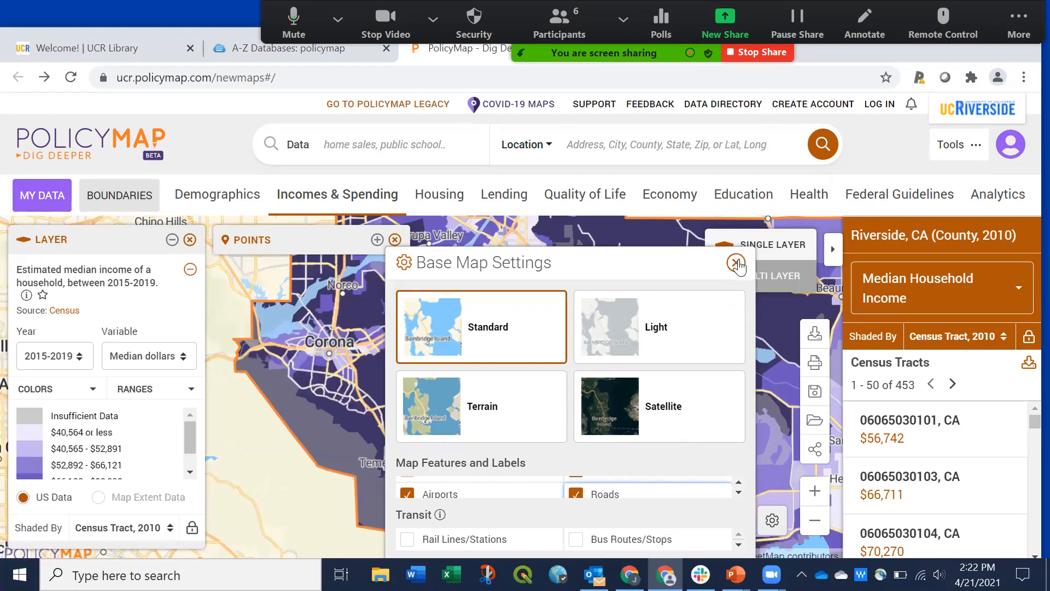
pyautogui.click(736, 263)
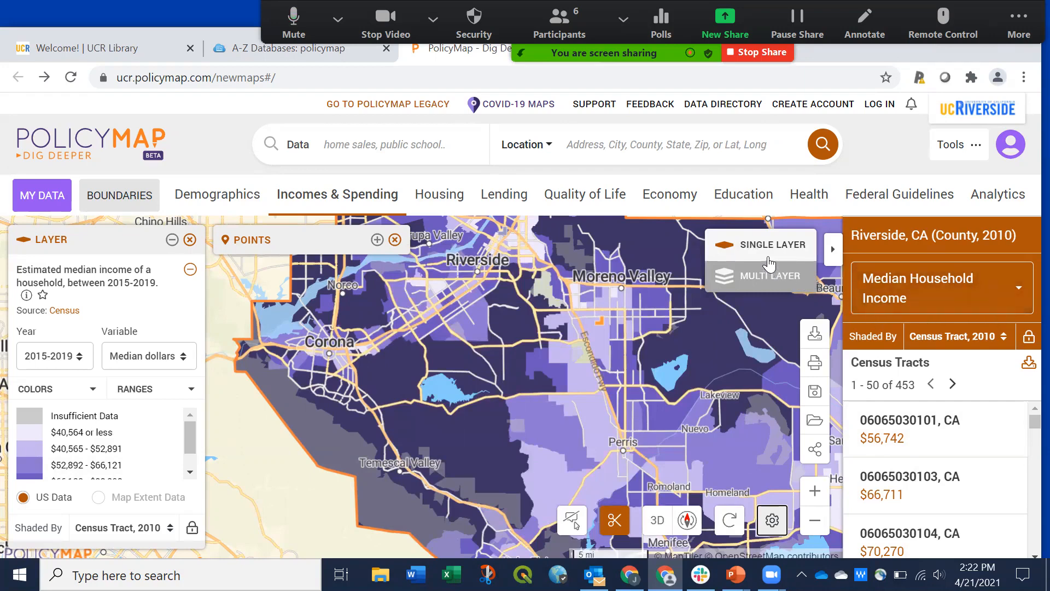
# Step: Review the report types available in the Reports tool and return to the map
pyautogui.click(976, 146)
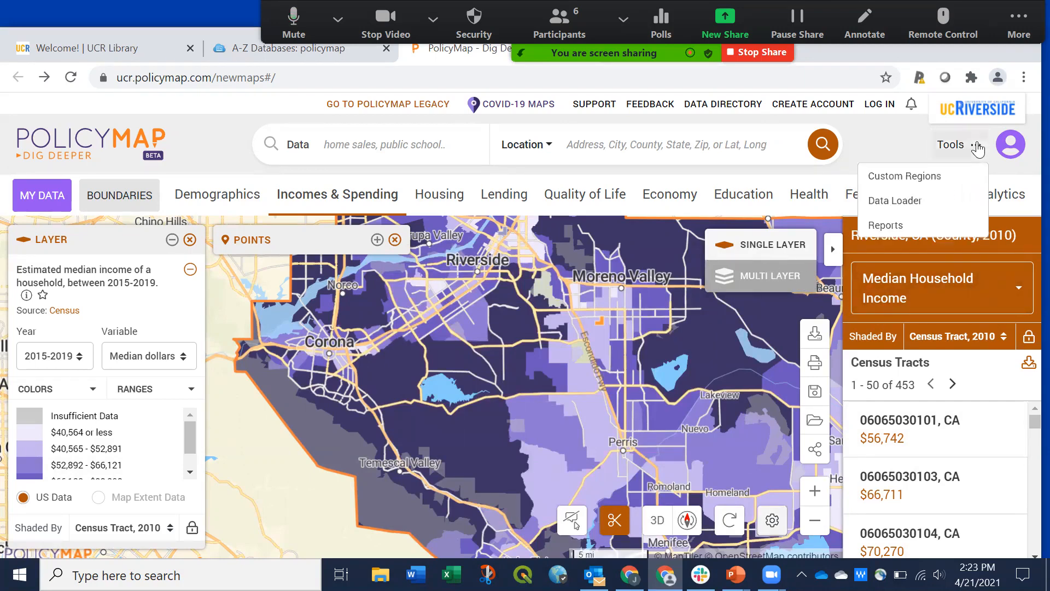
pyautogui.click(897, 225)
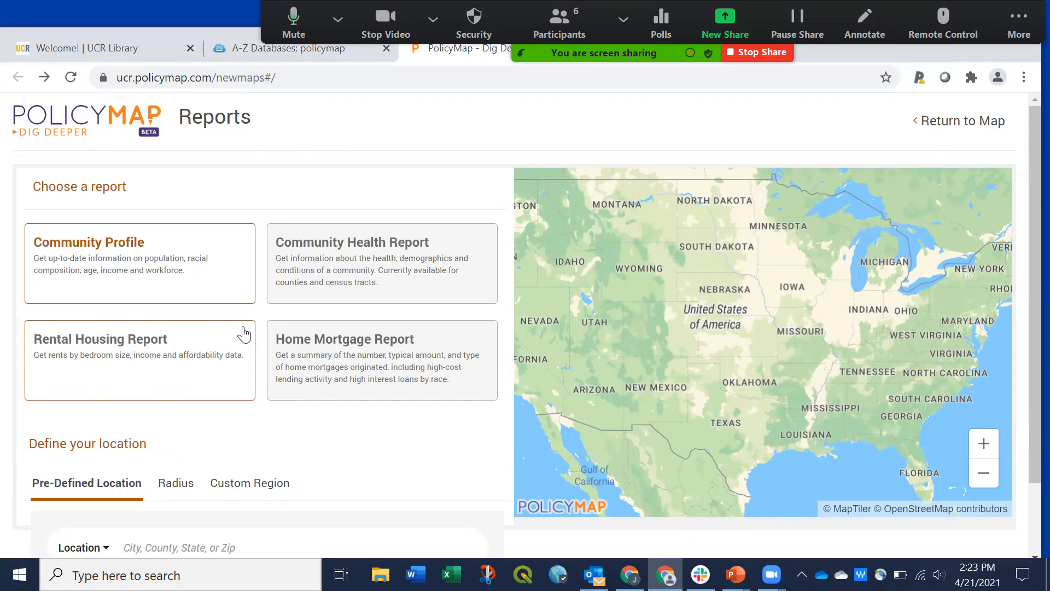
pyautogui.click(993, 15)
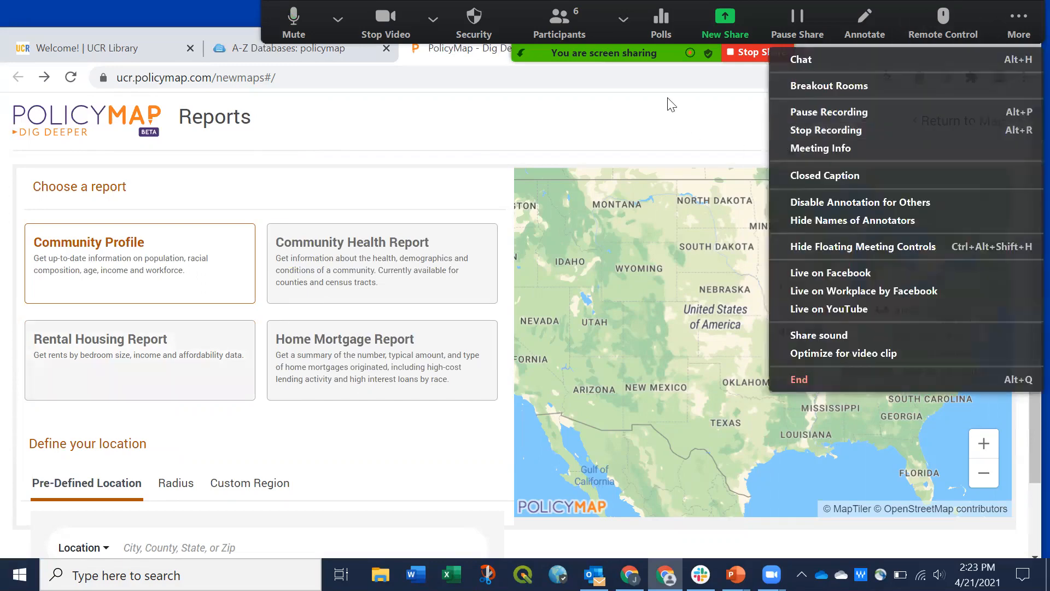
pyautogui.click(671, 105)
pyautogui.click(934, 121)
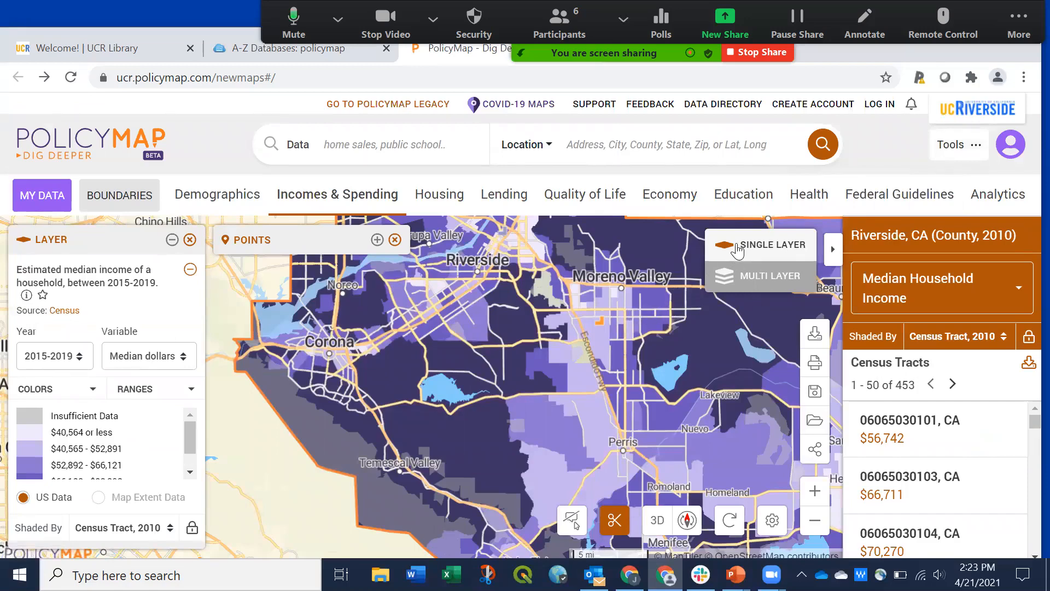
# Step: Switch the map to multi-layer mode and set the median household income layer's upper limit to about $85,486
pyautogui.click(737, 278)
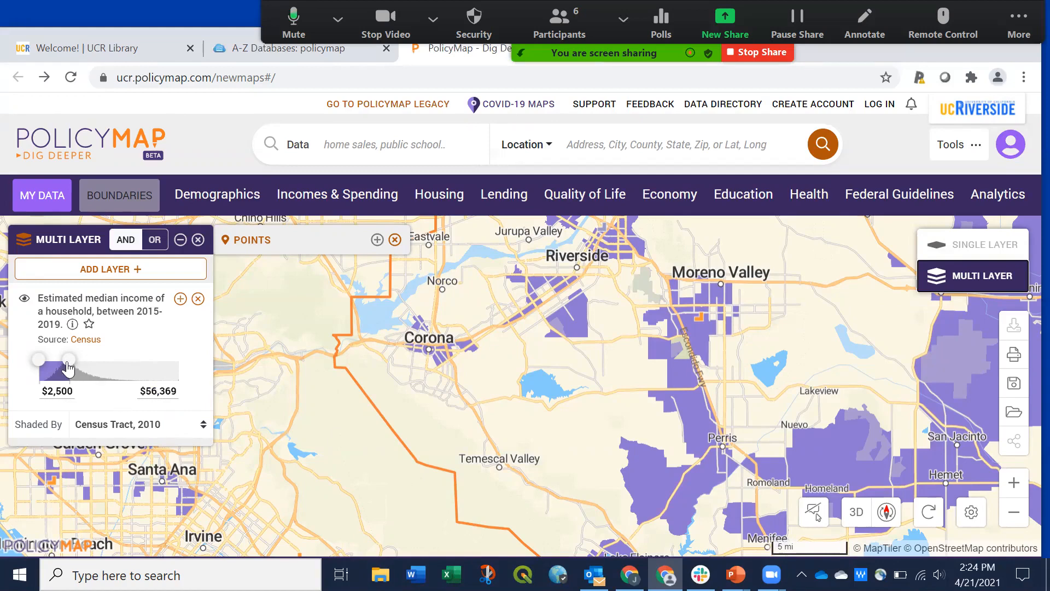
pyautogui.moveTo(68, 367); pyautogui.dragTo(193, 378)
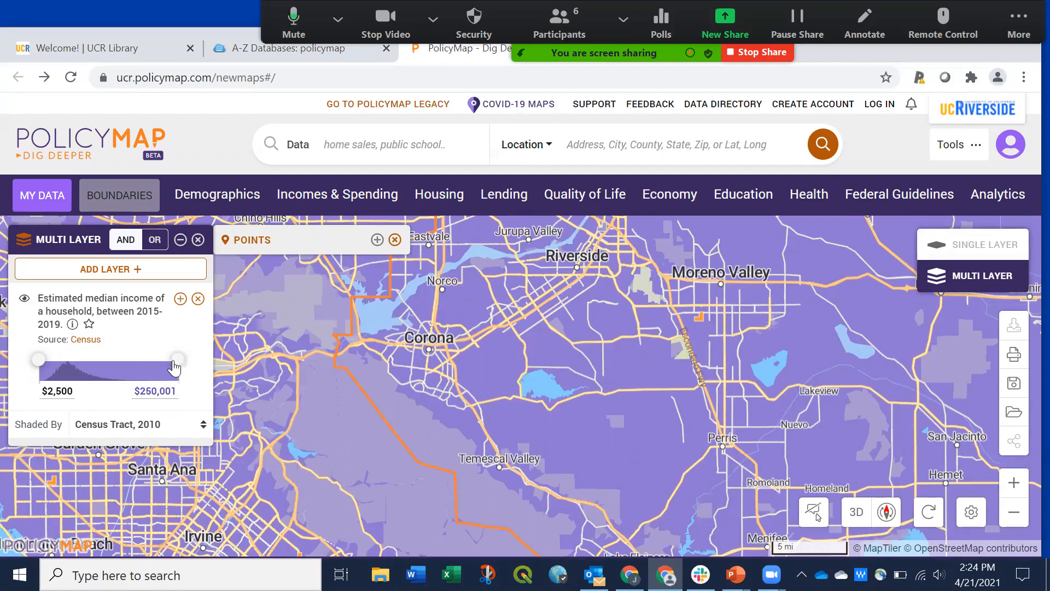
pyautogui.moveTo(176, 366); pyautogui.dragTo(87, 374)
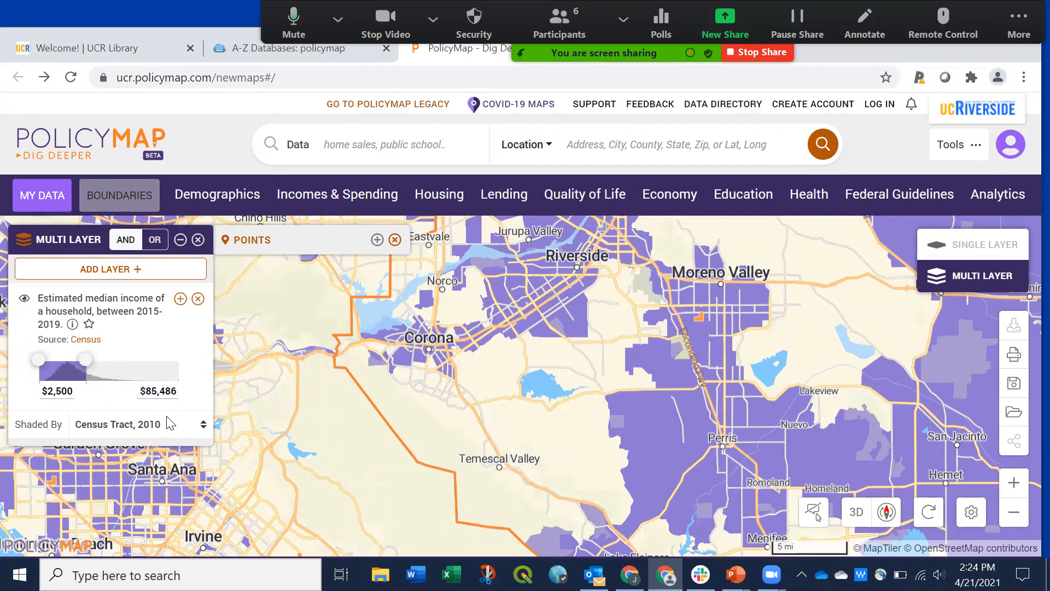
# Step: Add Population Density from the Demographics data as a second layer and set its lower limit to 0 people per square mile
pyautogui.click(146, 276)
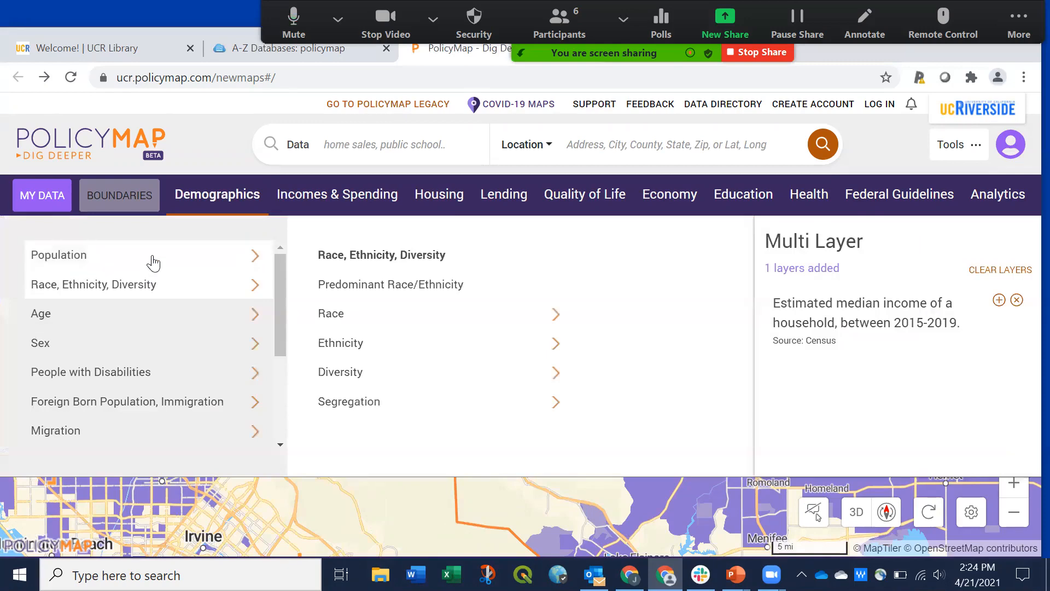
pyautogui.moveTo(153, 263)
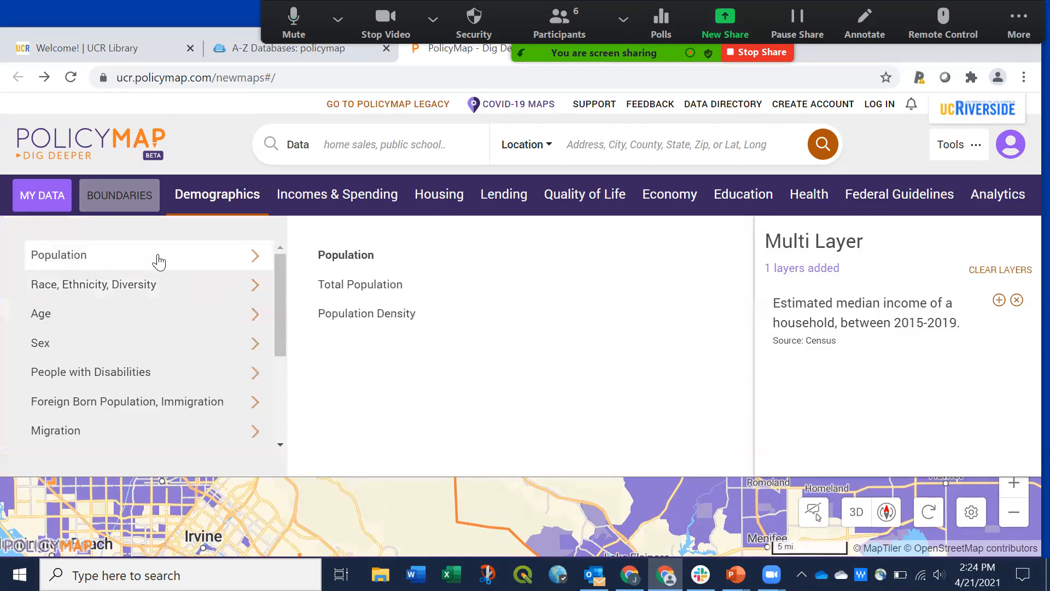
pyautogui.click(369, 318)
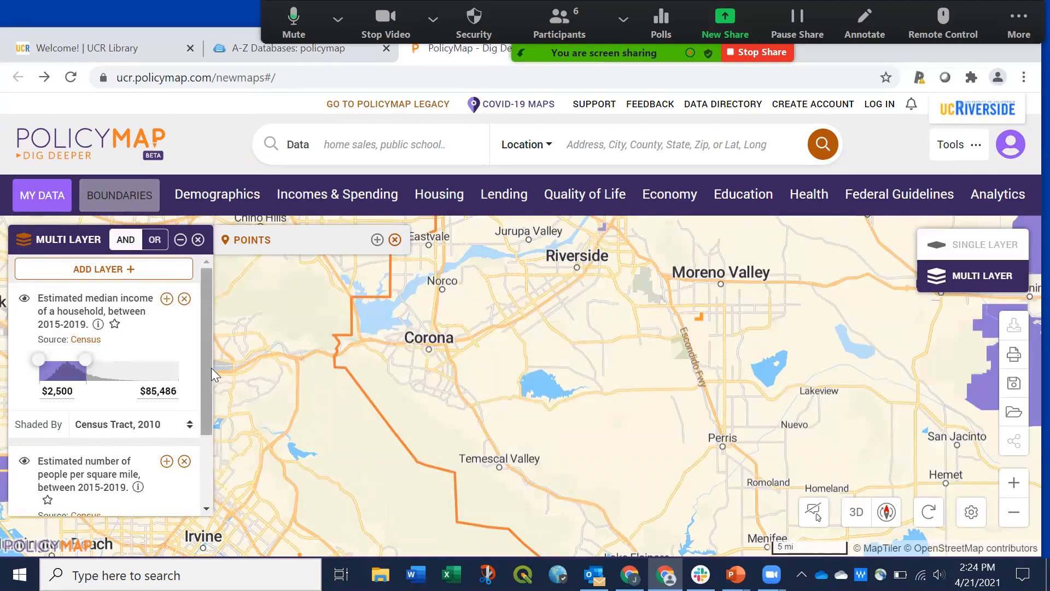
pyautogui.scroll(-2, 210, 369)
pyautogui.scroll(-1, 210, 369)
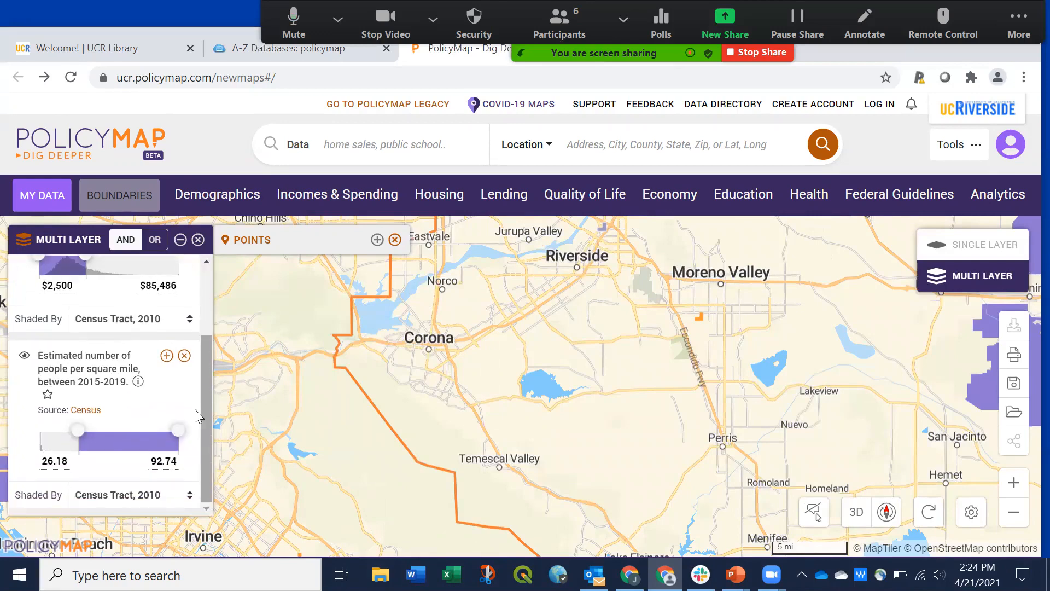
pyautogui.moveTo(78, 431); pyautogui.dragTo(38, 432)
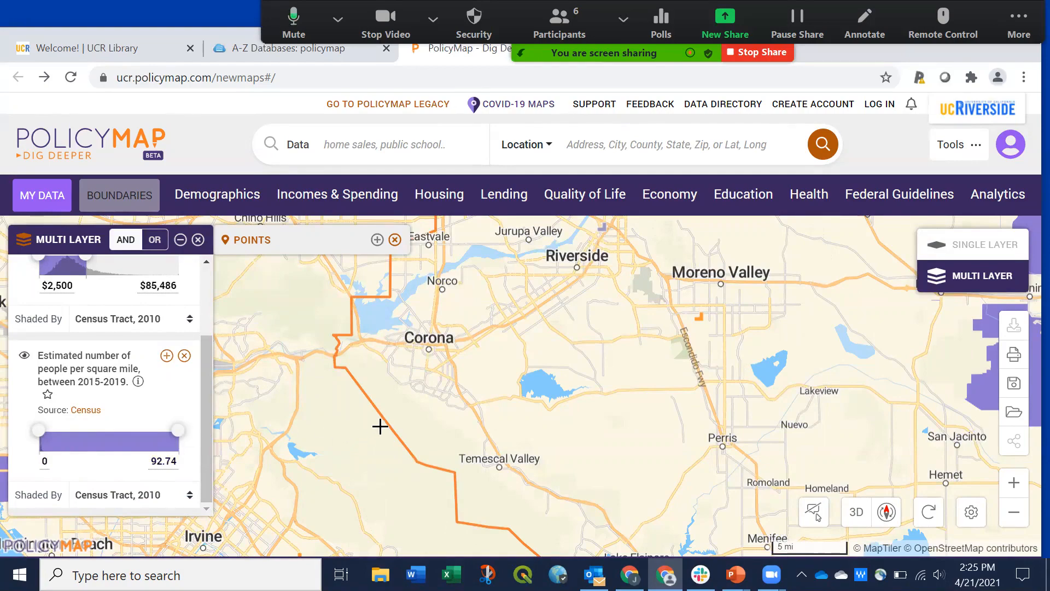
# Step: Set the population density layer's upper limit to about 27.28 people per square mile and view the matching tracts around Idyllwild
pyautogui.scroll(1, 363, 421)
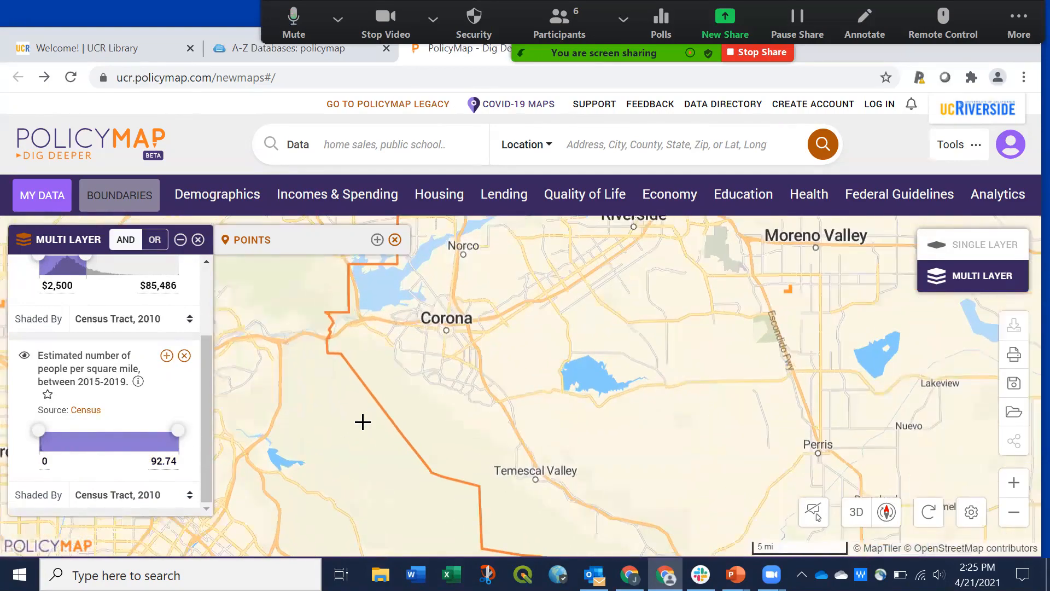
pyautogui.scroll(-2, 362, 422)
pyautogui.moveTo(206, 361); pyautogui.dragTo(213, 297)
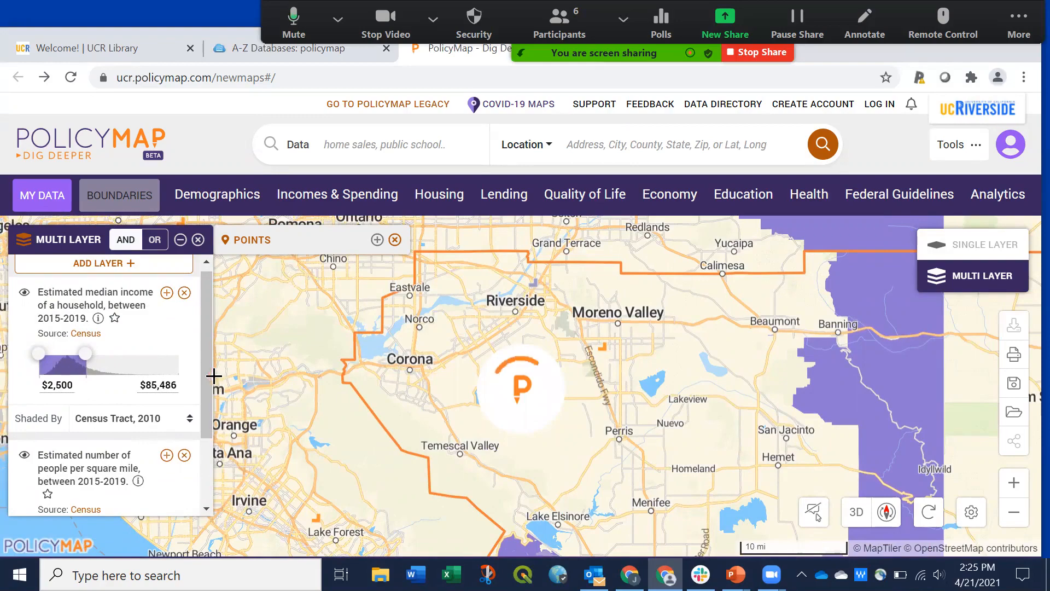
pyautogui.moveTo(210, 375); pyautogui.dragTo(201, 434)
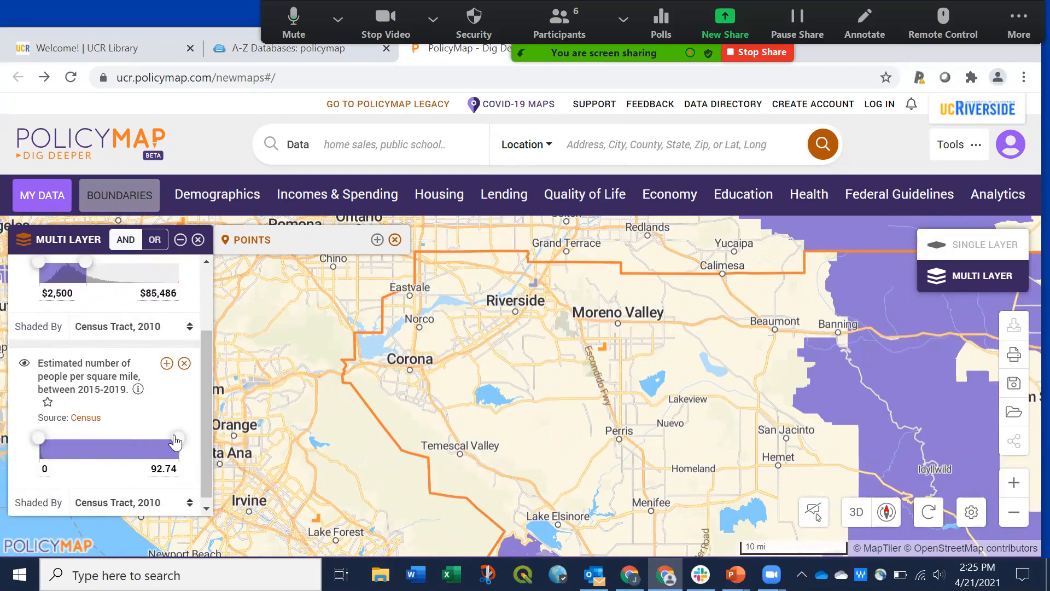
pyautogui.moveTo(176, 441); pyautogui.dragTo(81, 455)
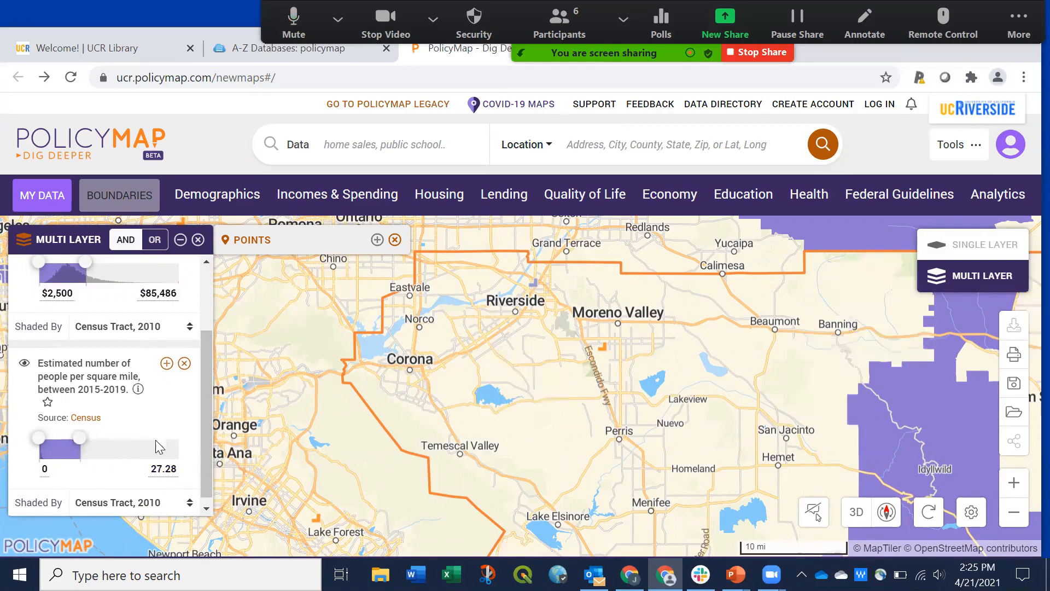
pyautogui.moveTo(581, 415); pyautogui.dragTo(479, 326)
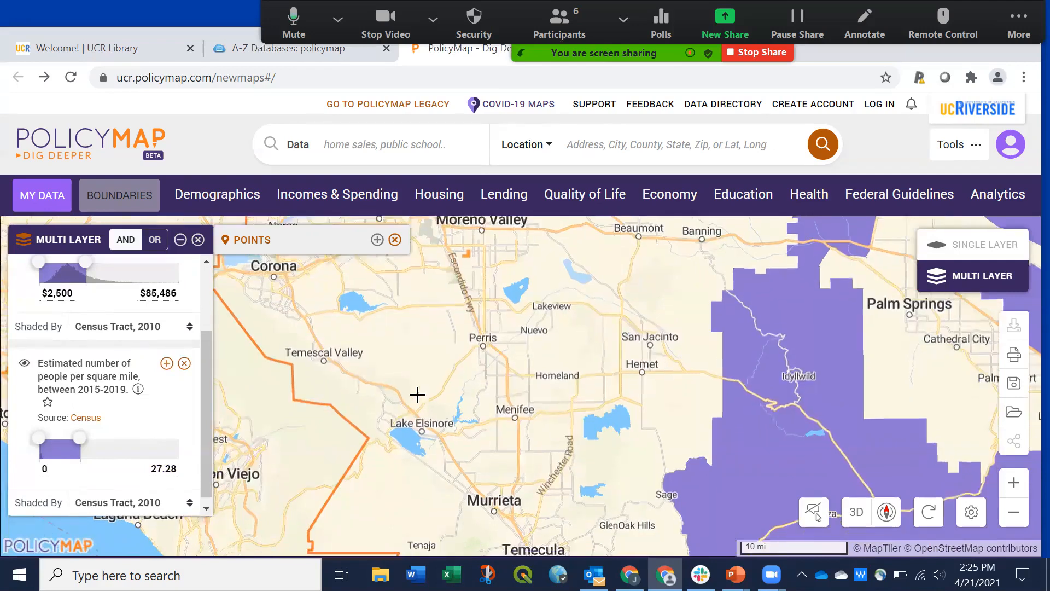
pyautogui.moveTo(418, 395); pyautogui.dragTo(409, 354)
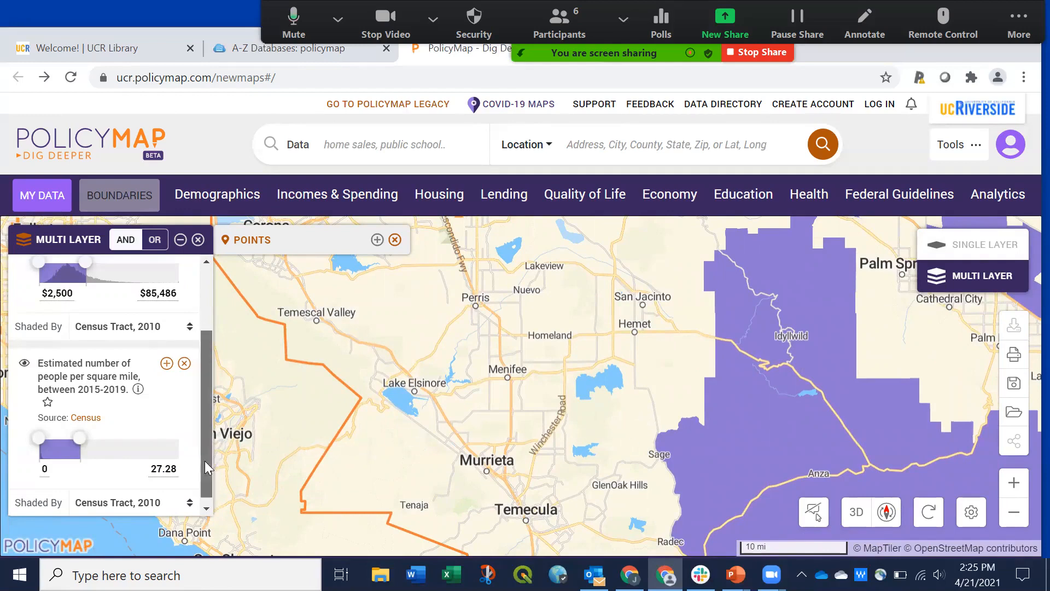
# Step: Remove the population density layer and return the map to single-layer mode
pyautogui.click(184, 364)
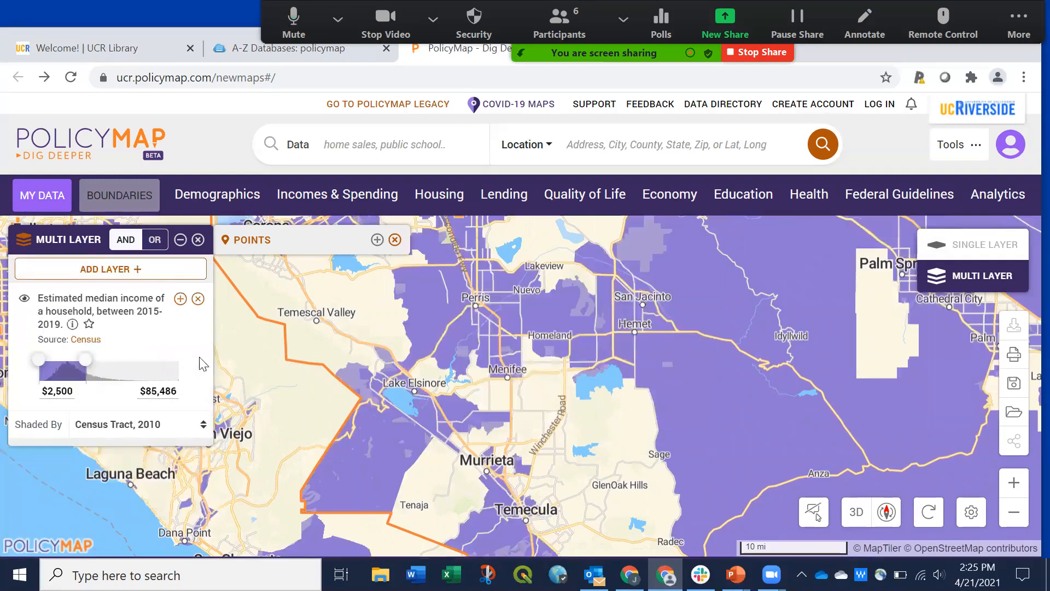
pyautogui.click(942, 248)
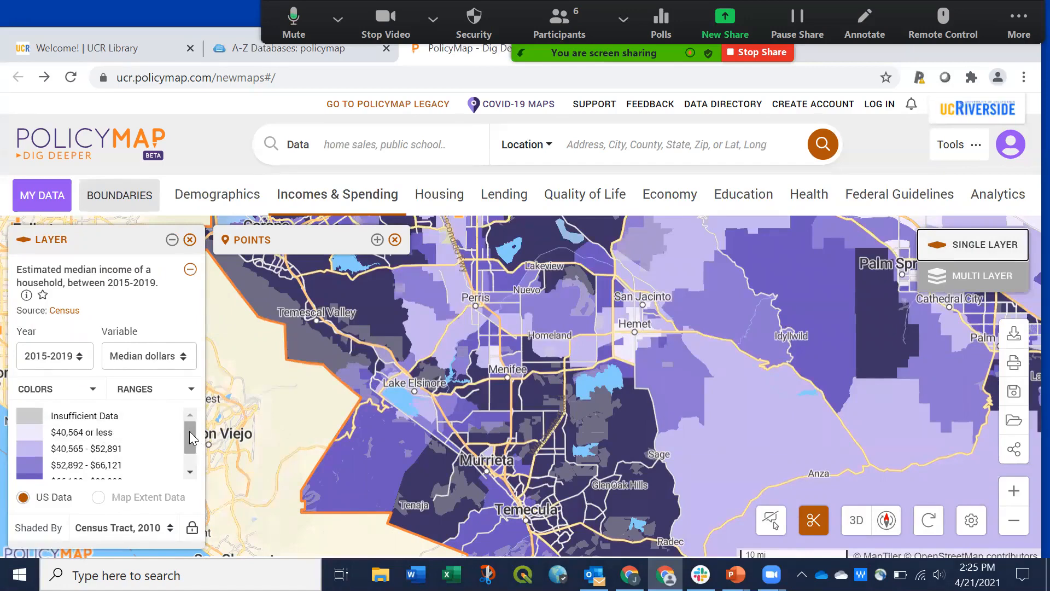
# Step: Show only the census tracts in the $66,122 - $88,208 median household income range on the map
pyautogui.moveTo(186, 428); pyautogui.dragTo(186, 441)
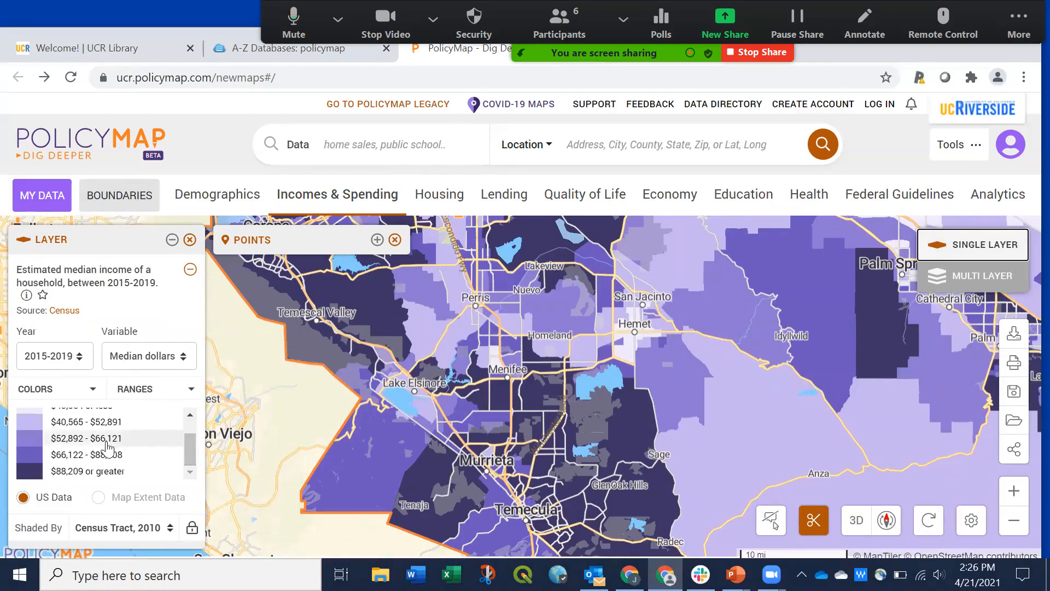
pyautogui.click(36, 458)
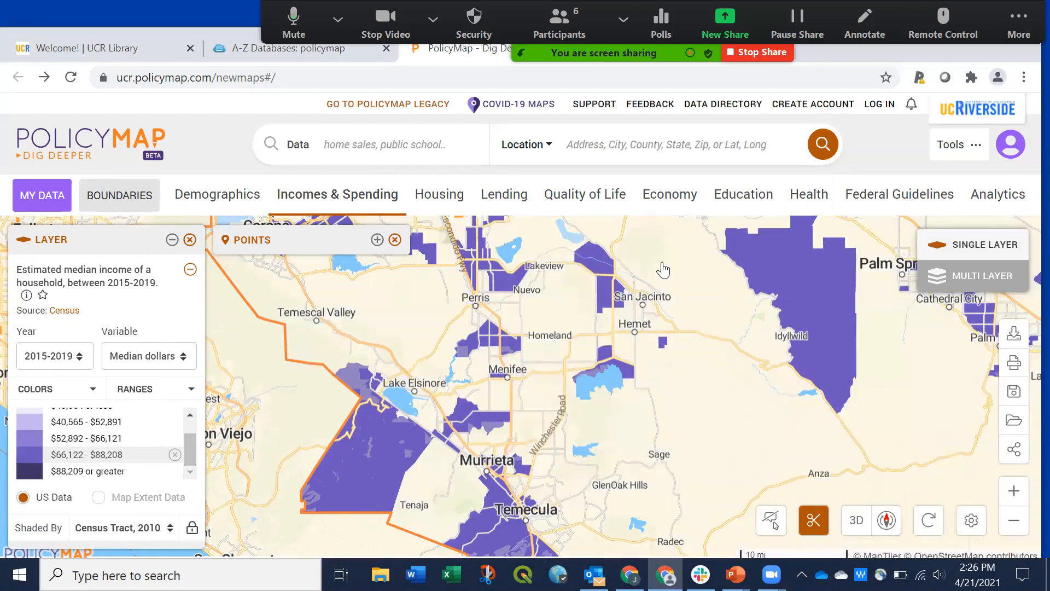
pyautogui.moveTo(663, 270); pyautogui.dragTo(680, 315)
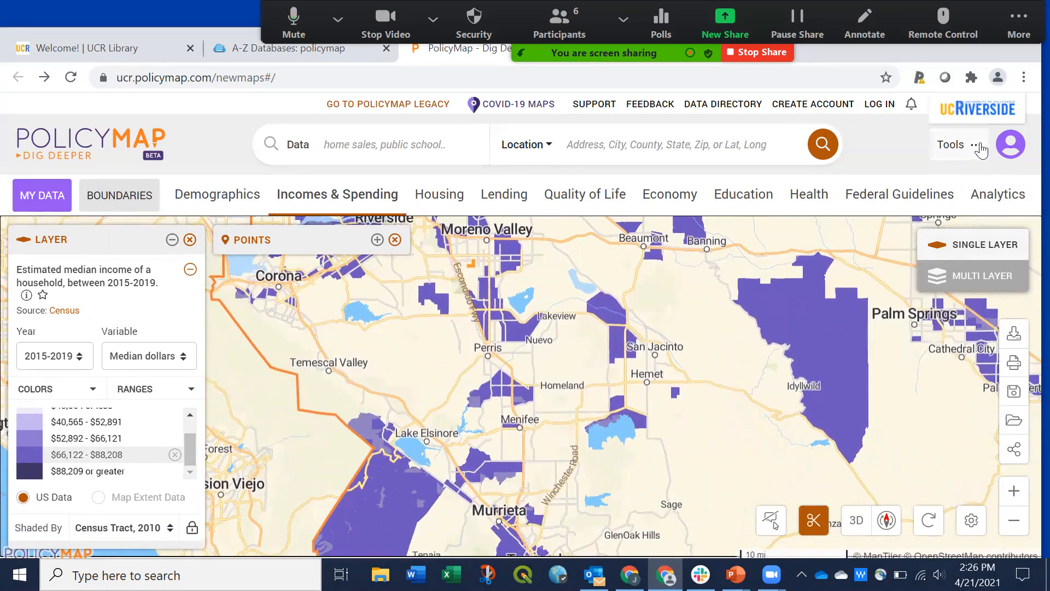
# Step: Review the methods offered for creating a custom region and close the Custom Regions tool
pyautogui.click(960, 145)
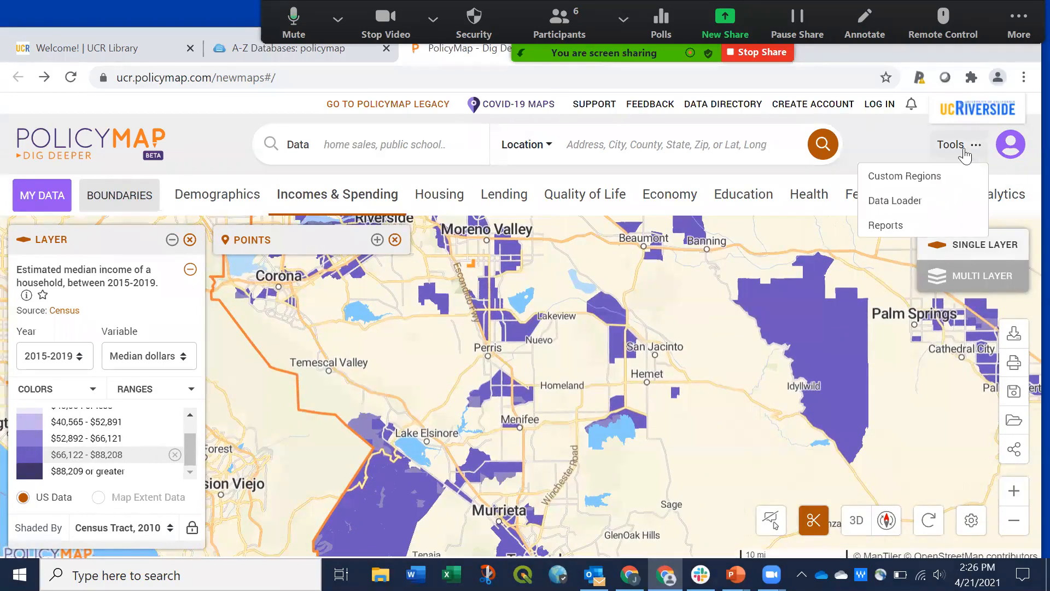
pyautogui.click(926, 175)
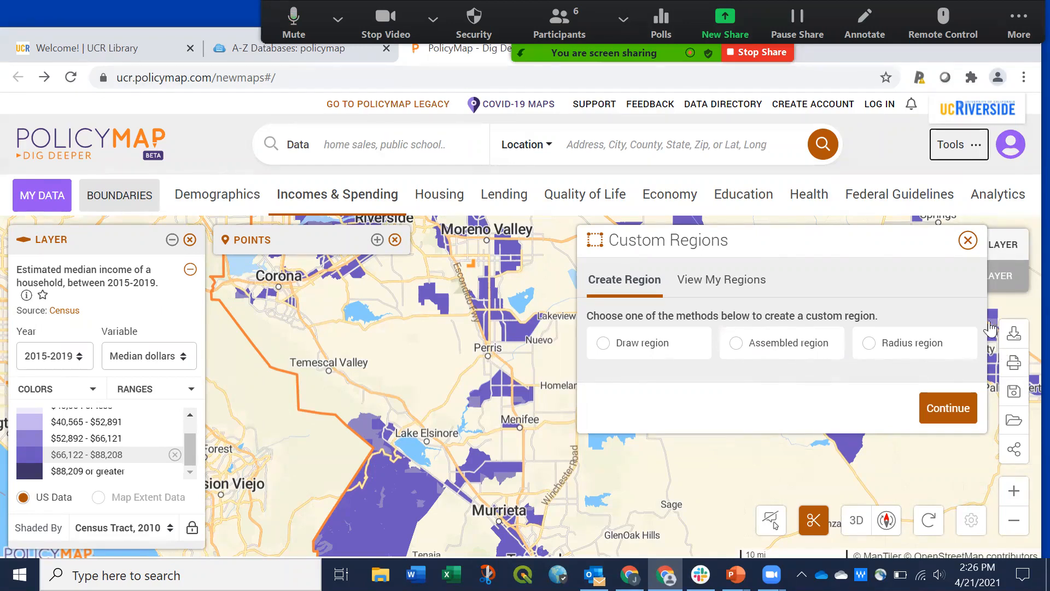
pyautogui.click(967, 242)
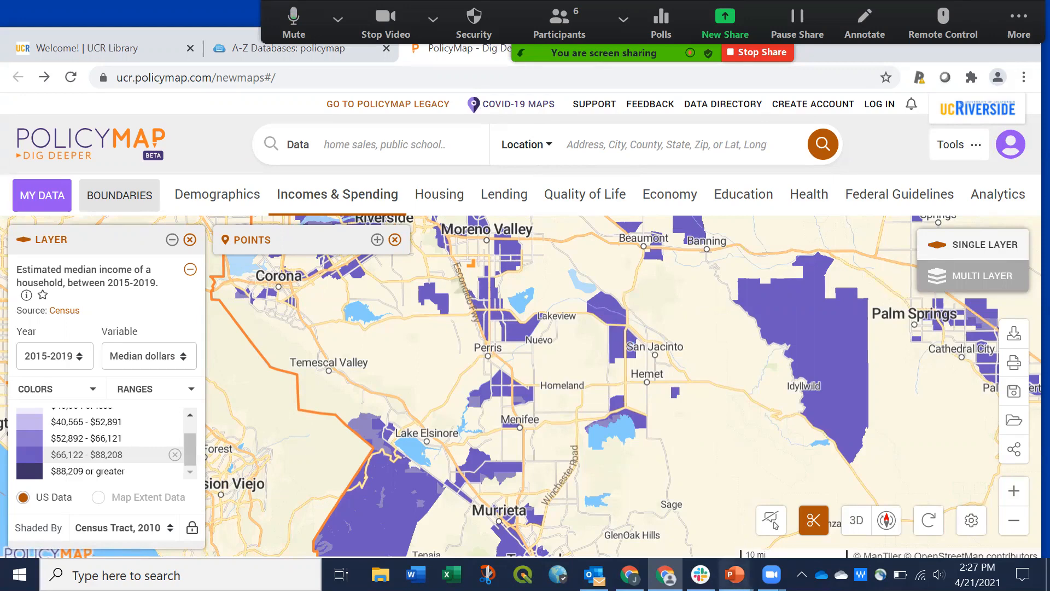
# Step: Switch to the PowerPoint slide show and advance from the PolicyMap title slide to the data overview slide
pyautogui.moveTo(734, 574)
pyautogui.click(781, 524)
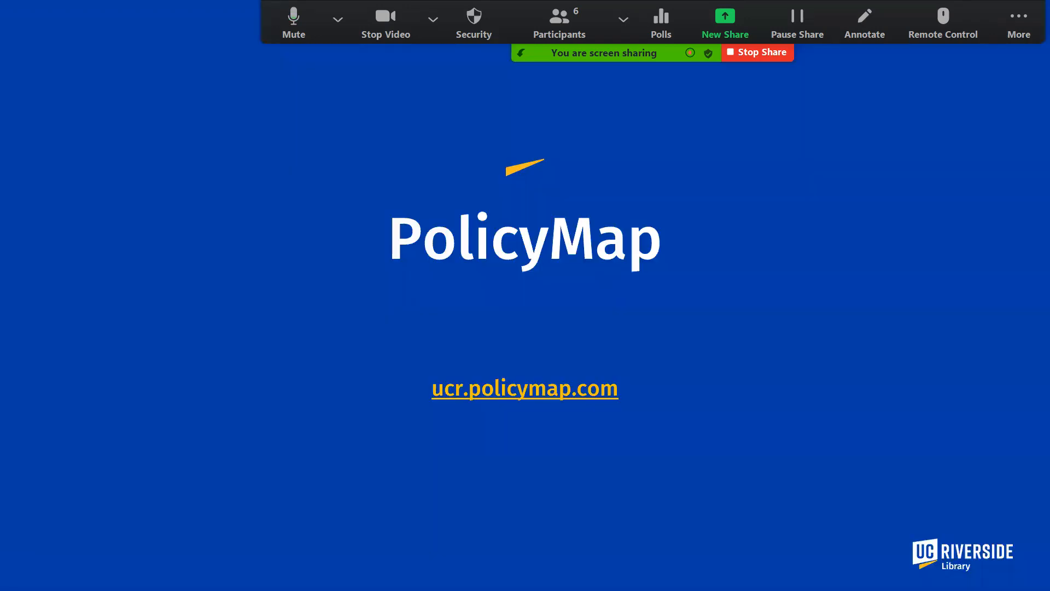
pyautogui.press('Right')
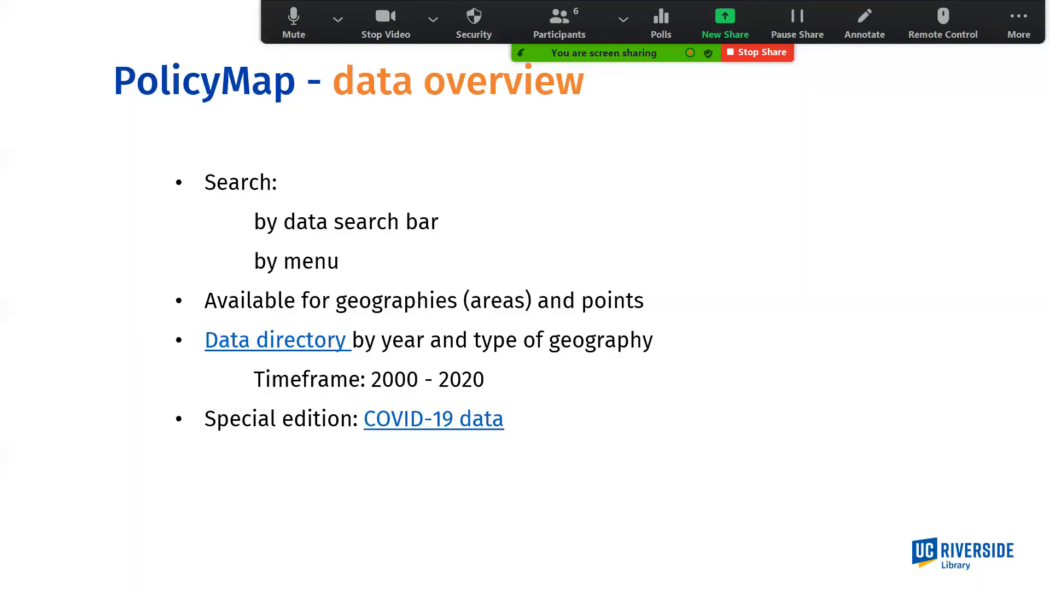
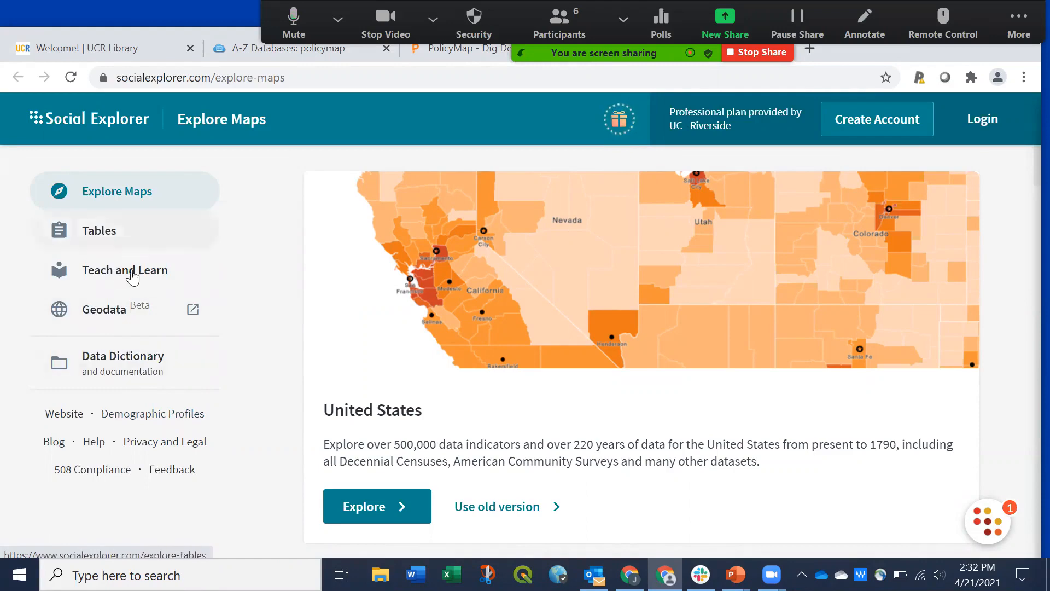
# Step: Open the Demographic Profiles site and bring up the California profile from its example states
pyautogui.click(170, 416)
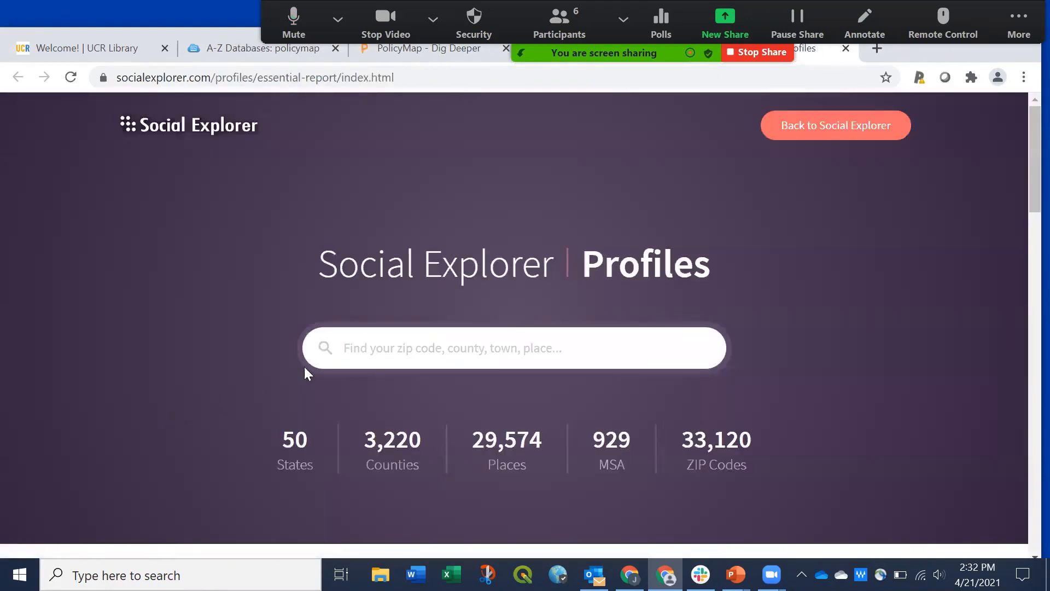
pyautogui.scroll(-6, 831, 350)
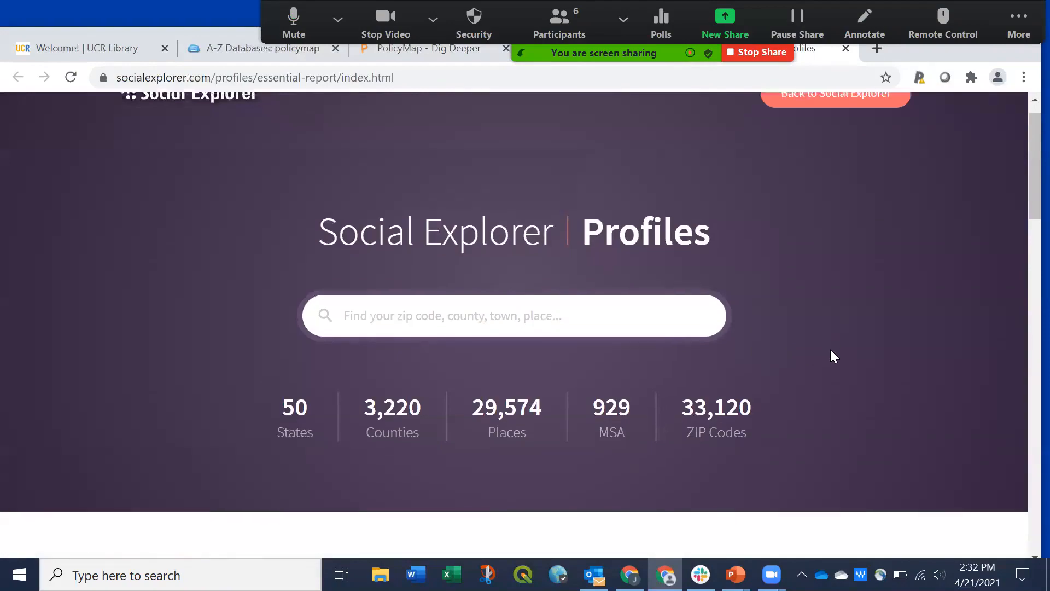
pyautogui.scroll(-10, 831, 350)
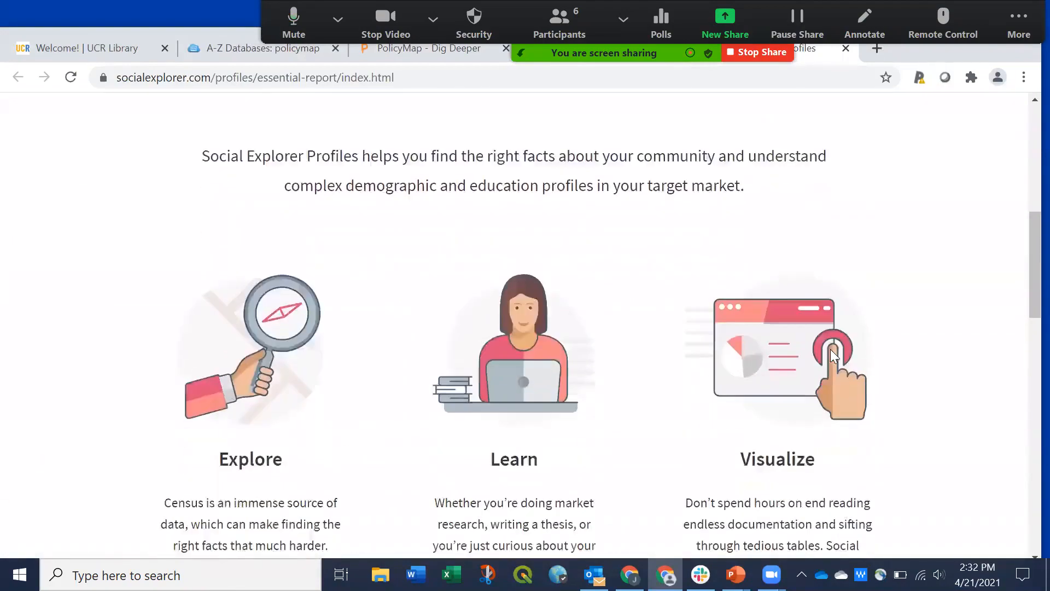
pyautogui.scroll(-1, 830, 349)
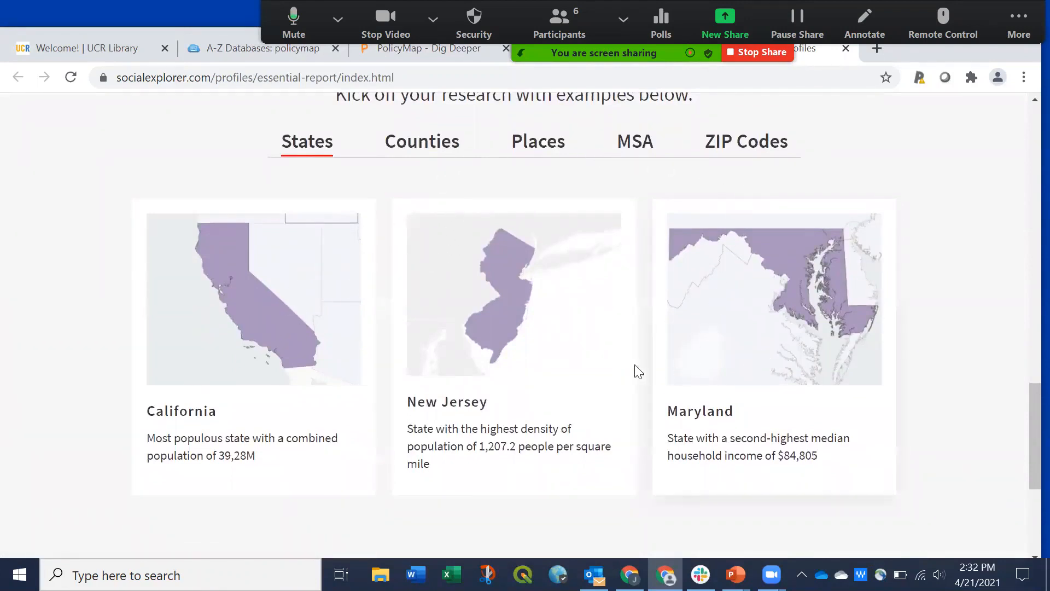
pyautogui.click(286, 351)
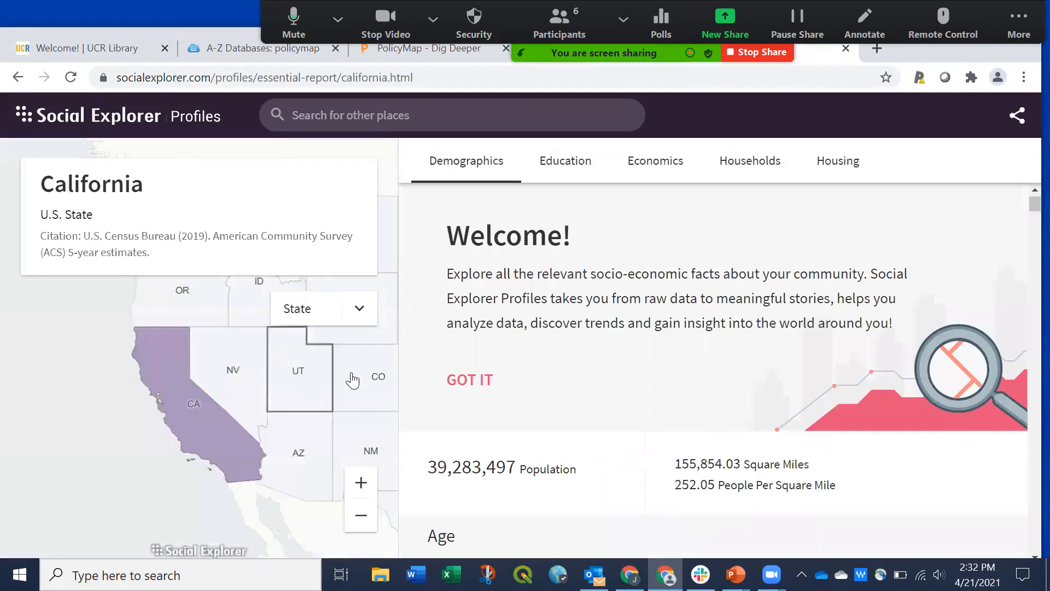
# Step: Examine California's age, race, nativity and education attainment charts, and close the Profiles page
pyautogui.scroll(-2, 677, 385)
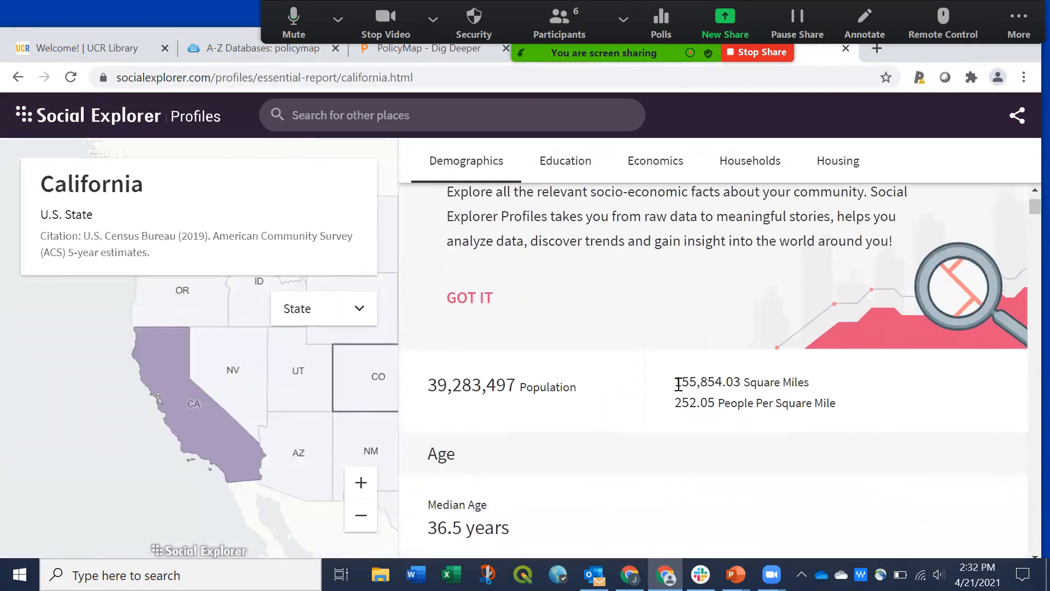
pyautogui.scroll(-3, 678, 385)
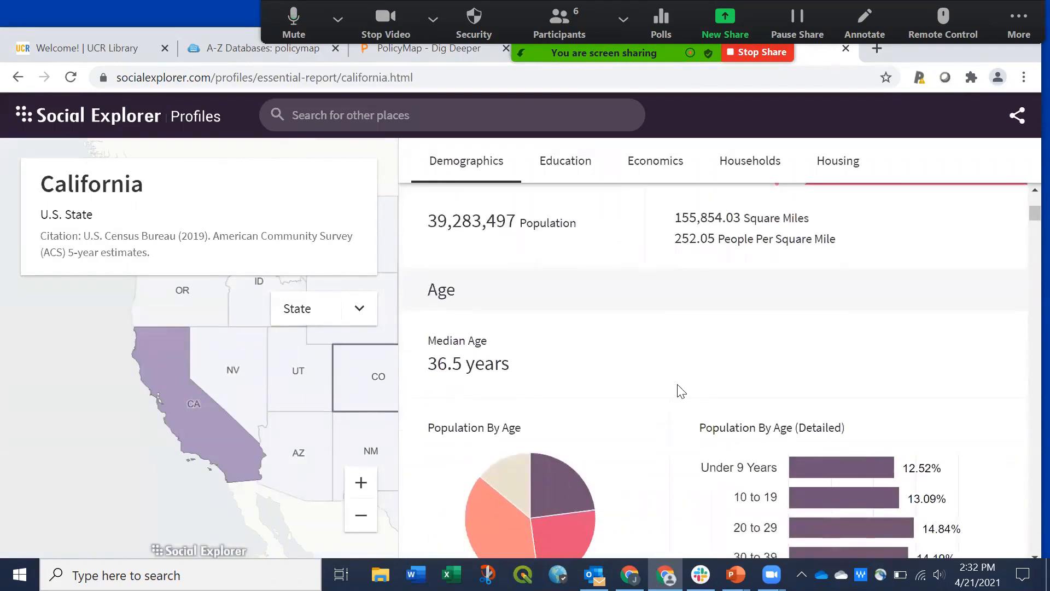
pyautogui.scroll(-3, 679, 392)
pyautogui.scroll(-4, 681, 390)
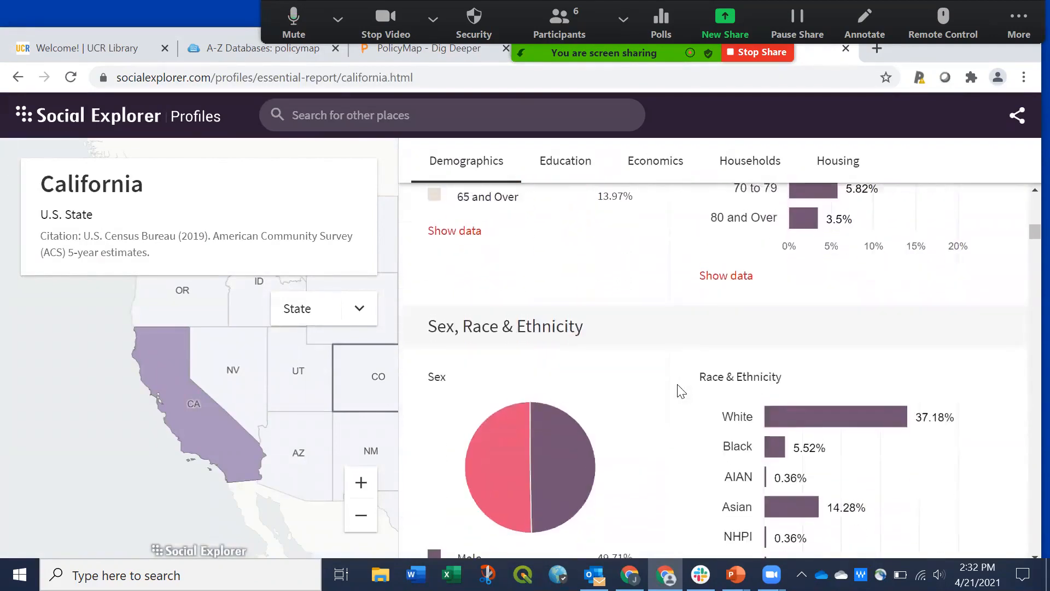
pyautogui.scroll(-1, 680, 390)
pyautogui.scroll(-2, 681, 390)
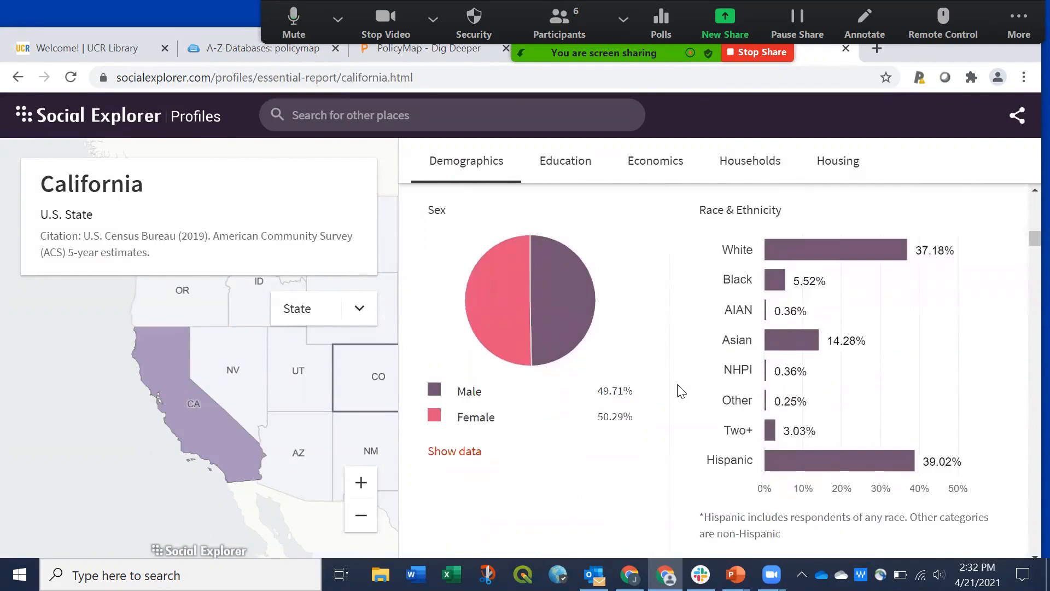
pyautogui.scroll(-3, 681, 391)
pyautogui.scroll(-5, 680, 390)
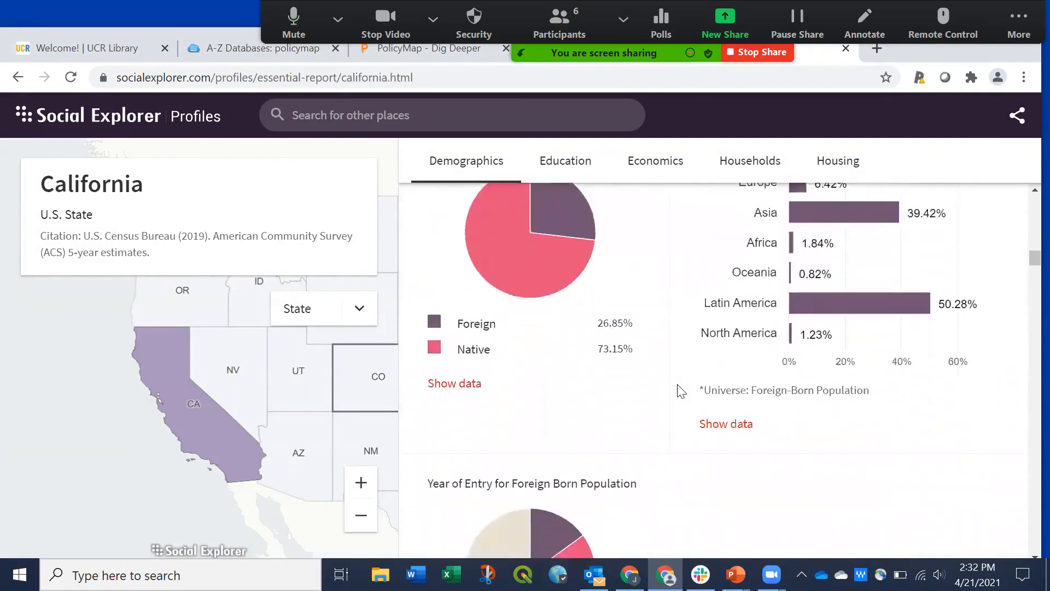
pyautogui.scroll(-4, 681, 390)
pyautogui.scroll(-5, 681, 390)
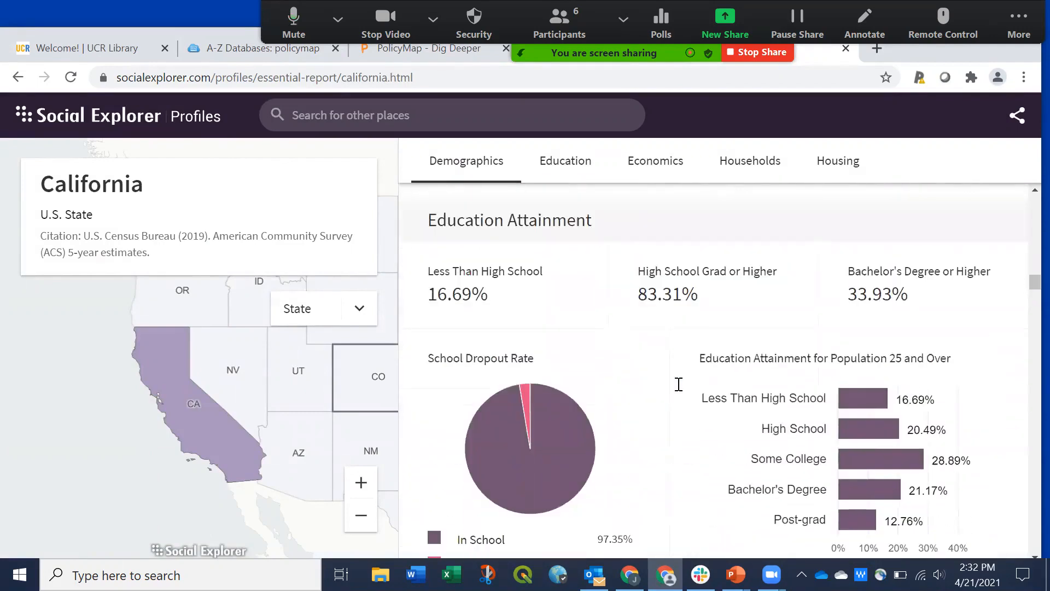
pyautogui.scroll(-1, 681, 390)
pyautogui.scroll(-1, 681, 390)
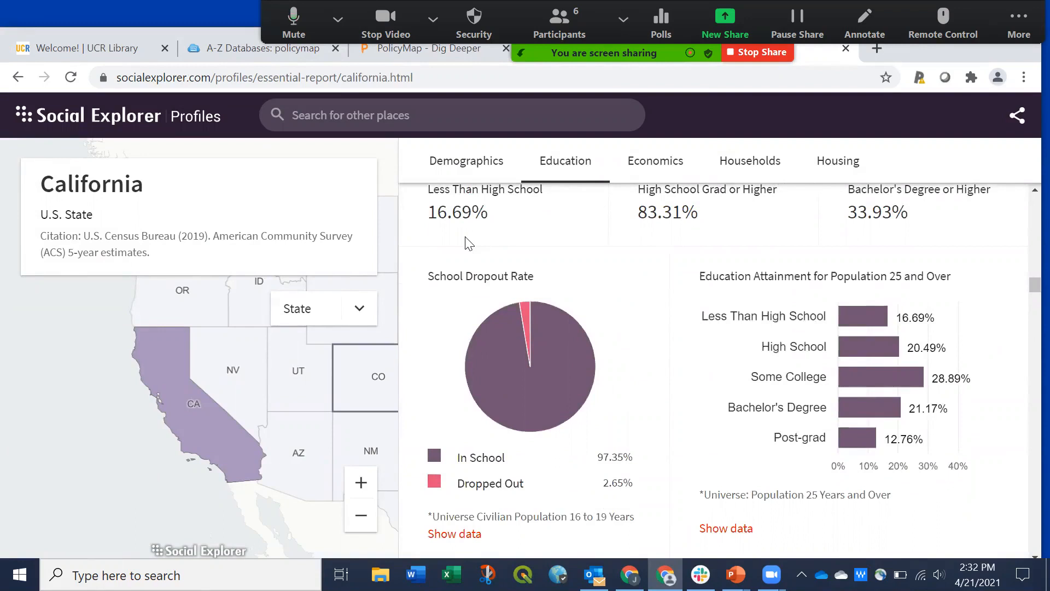
pyautogui.scroll(5, 467, 242)
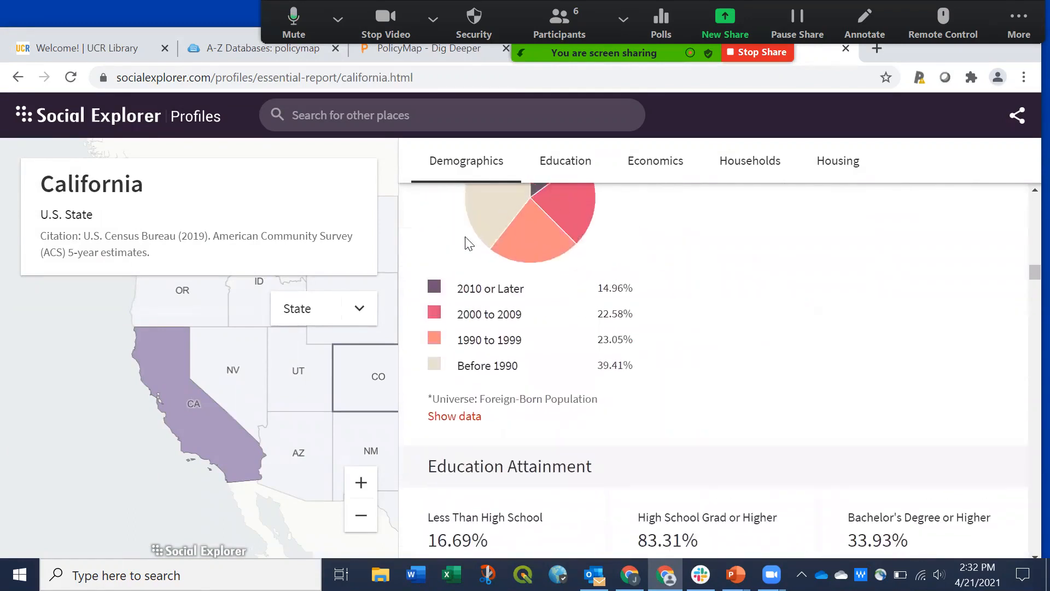
pyautogui.scroll(6, 467, 241)
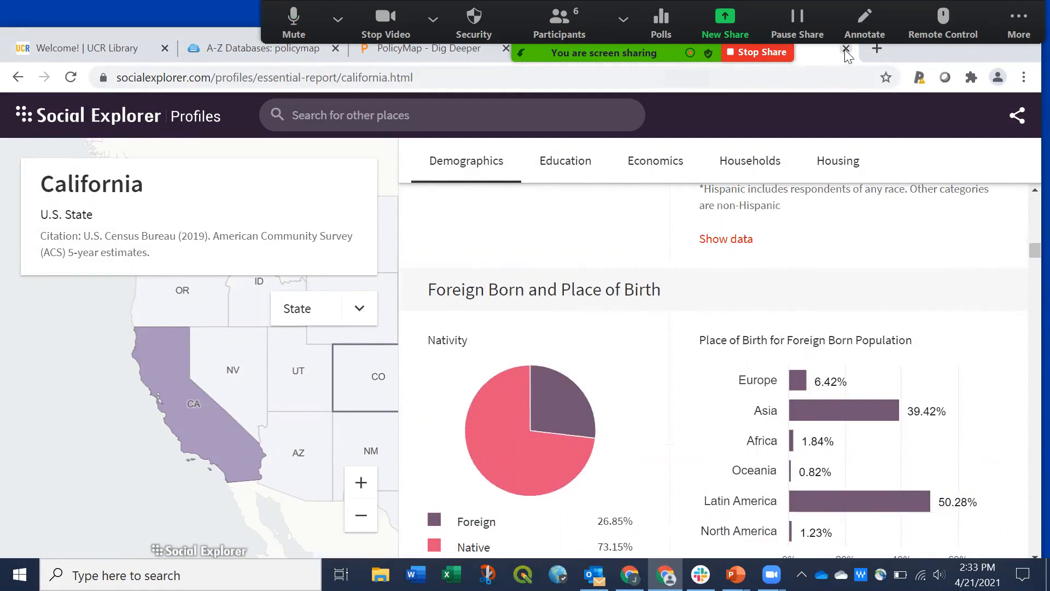
pyautogui.click(18, 78)
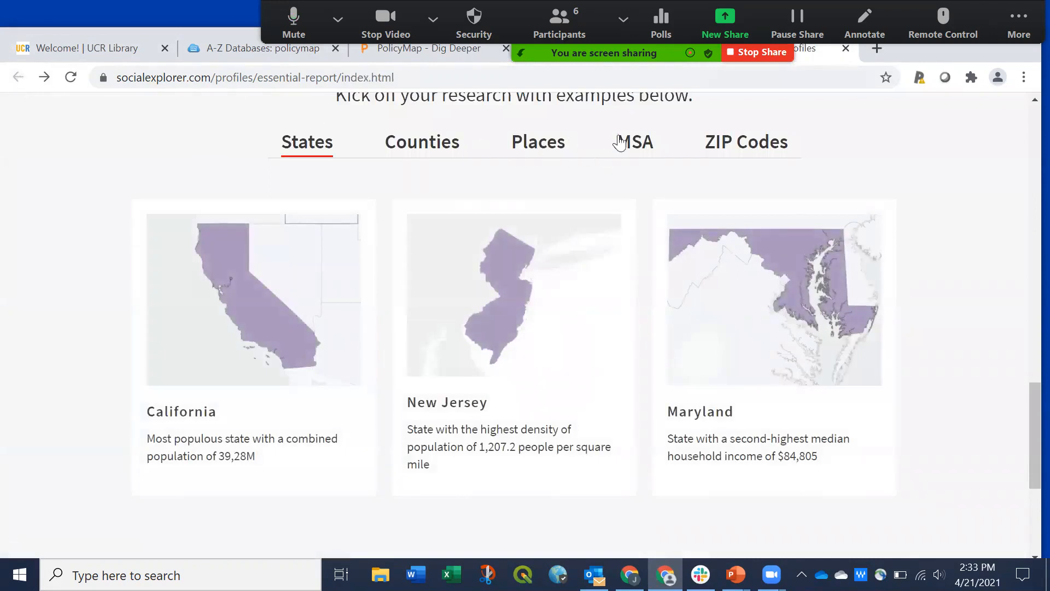
pyautogui.click(846, 49)
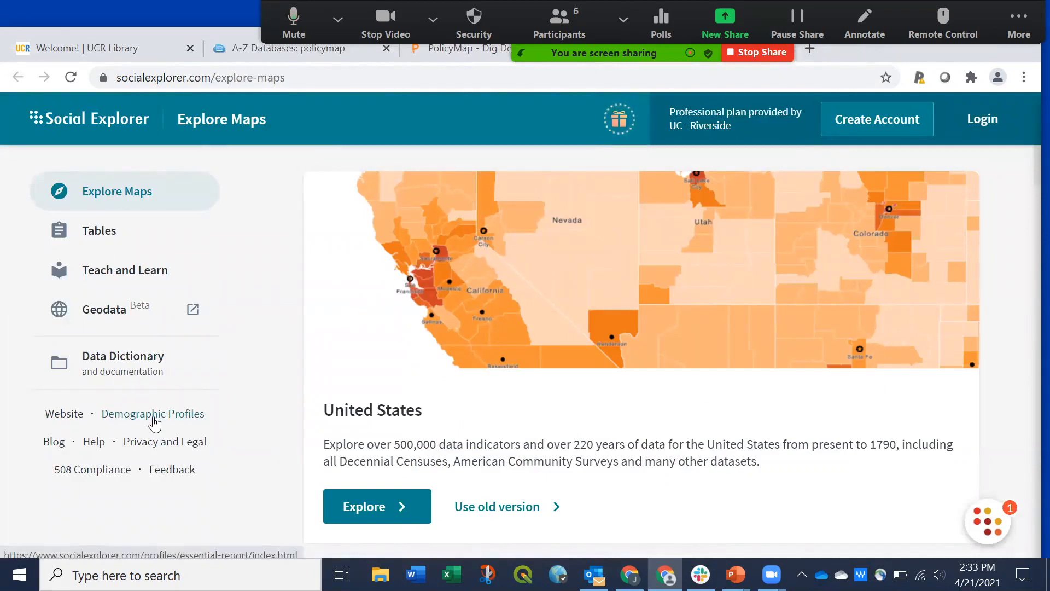
# Step: Browse the surveys listed in the Data Dictionary, from ACS through the historical censuses, and return to Explore Maps
pyautogui.click(140, 363)
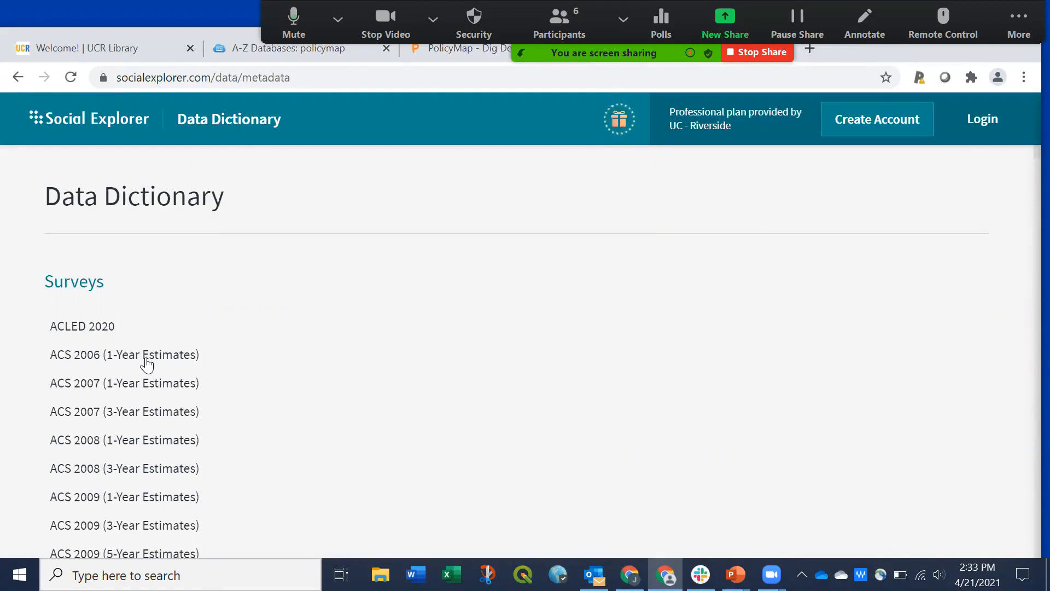
pyautogui.scroll(-1, 261, 362)
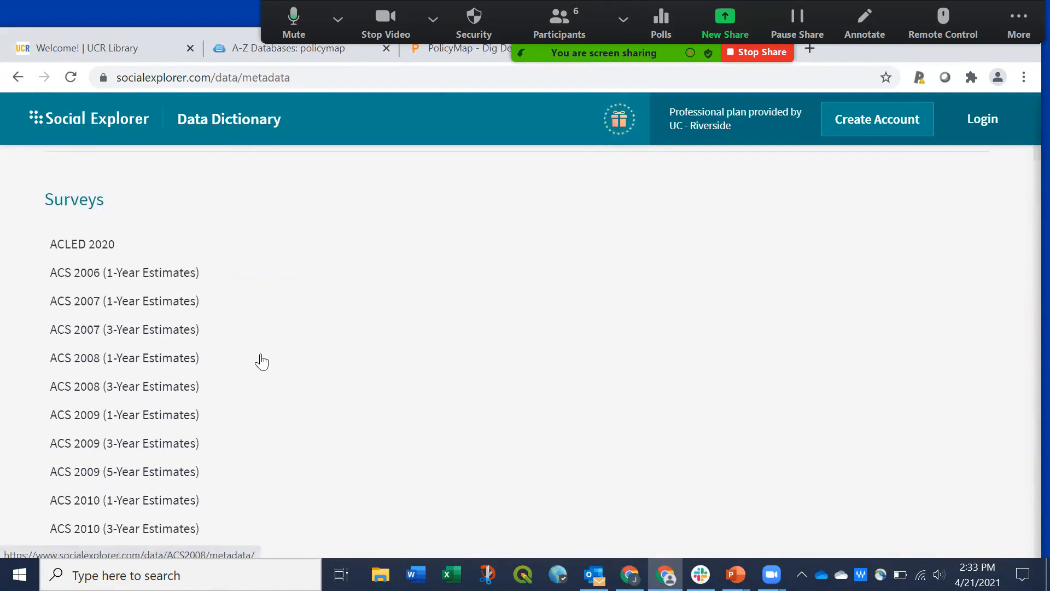
pyautogui.scroll(-2, 261, 362)
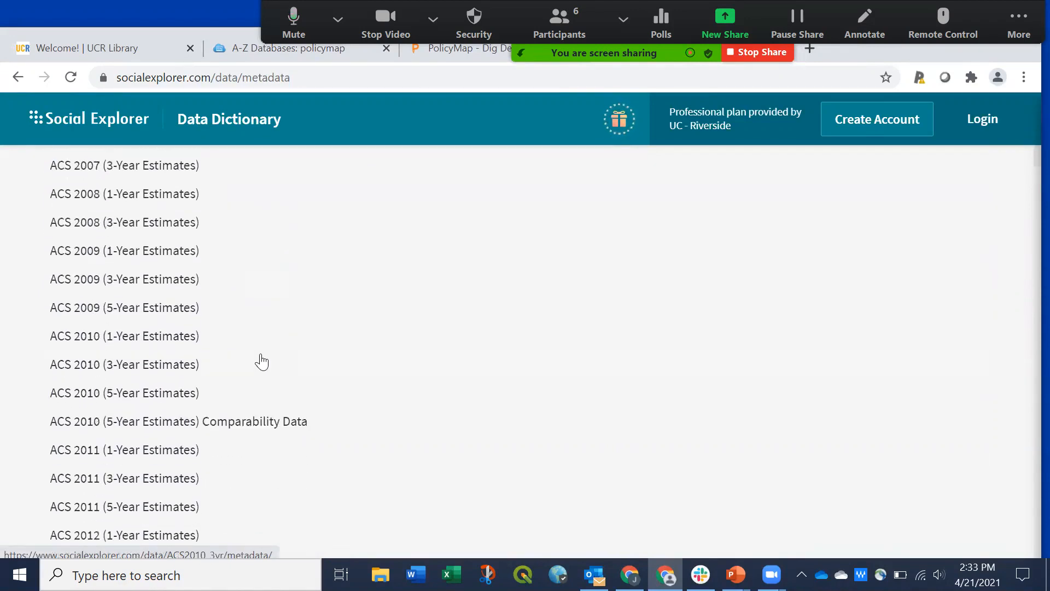
pyautogui.scroll(-5, 262, 362)
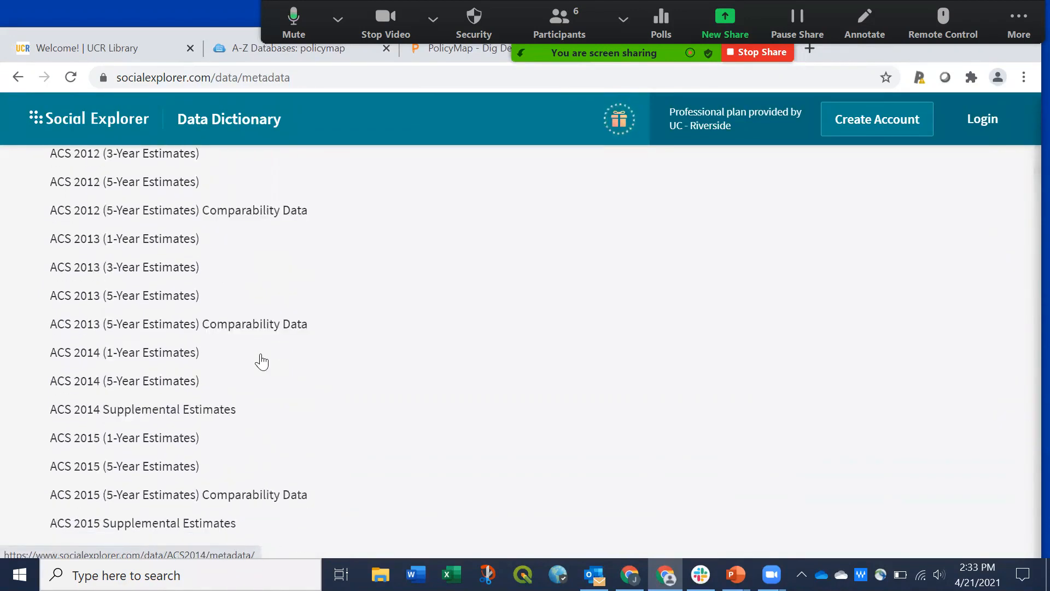
pyautogui.scroll(-3, 261, 361)
pyautogui.scroll(-5, 262, 362)
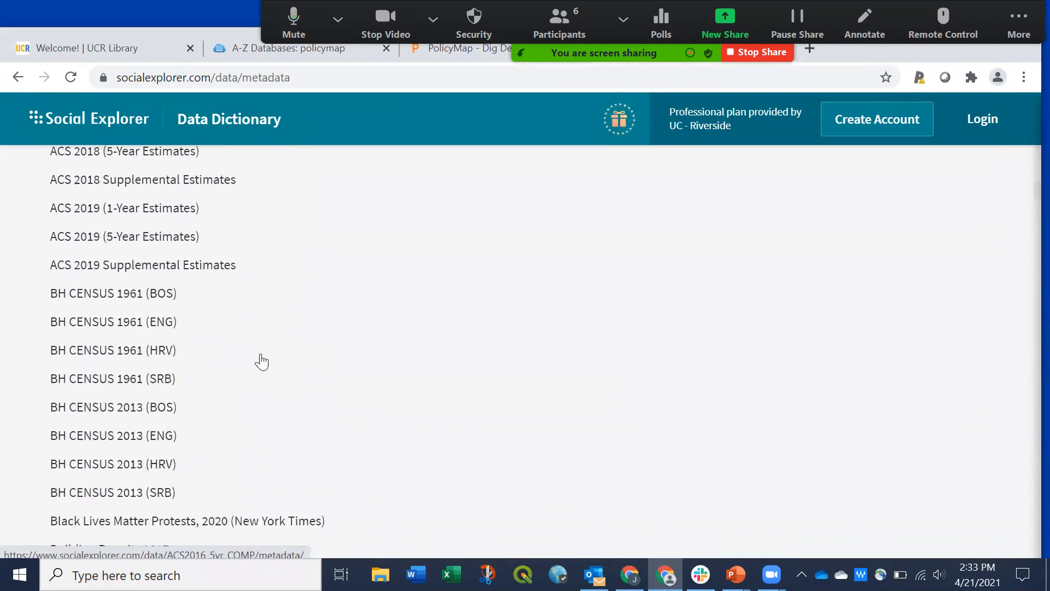
pyautogui.scroll(-2, 262, 362)
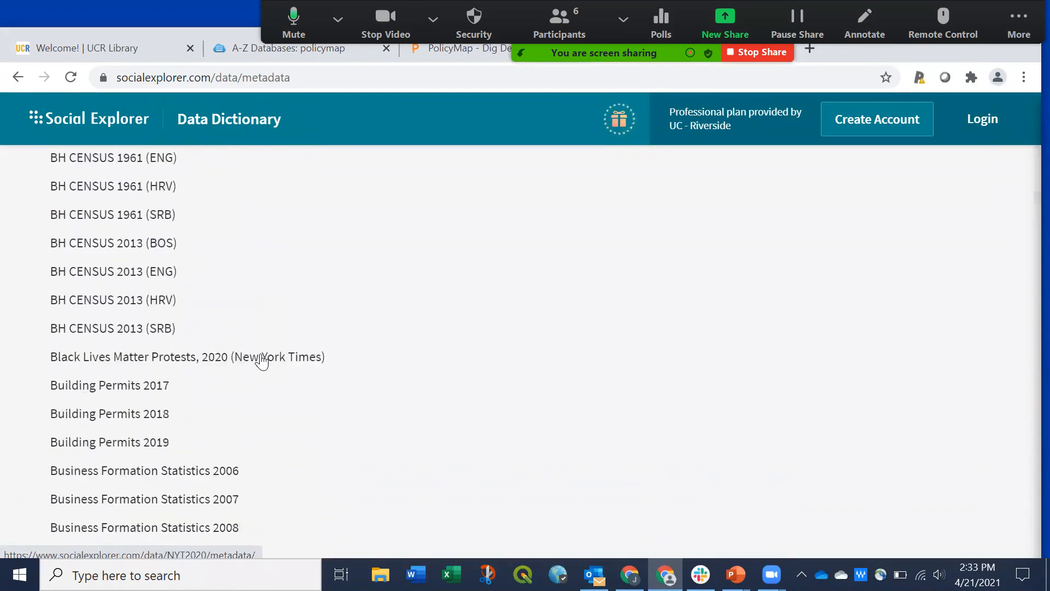
pyautogui.scroll(-2, 261, 362)
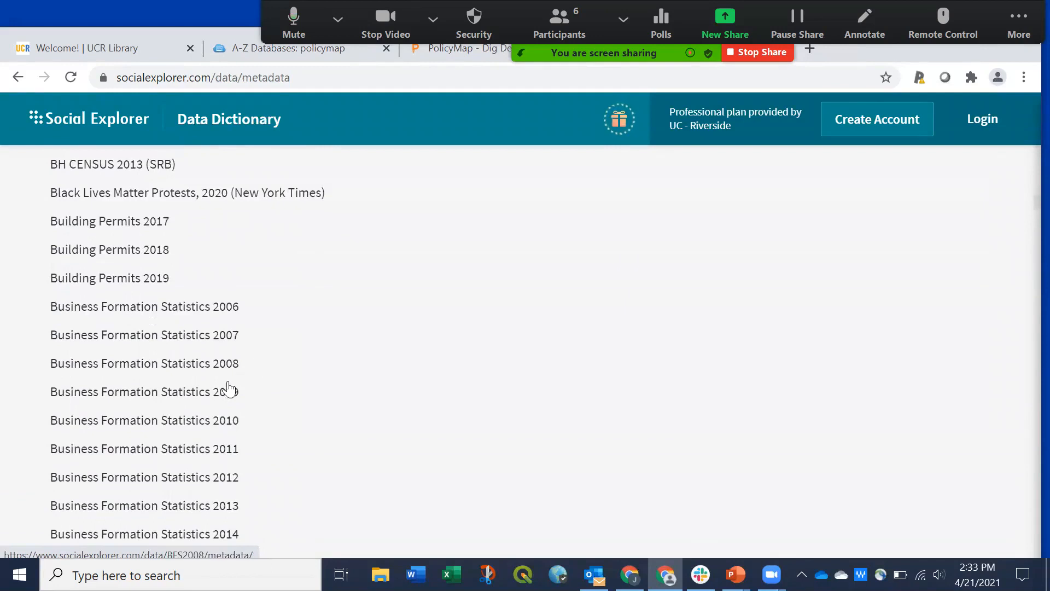
pyautogui.scroll(-3, 212, 433)
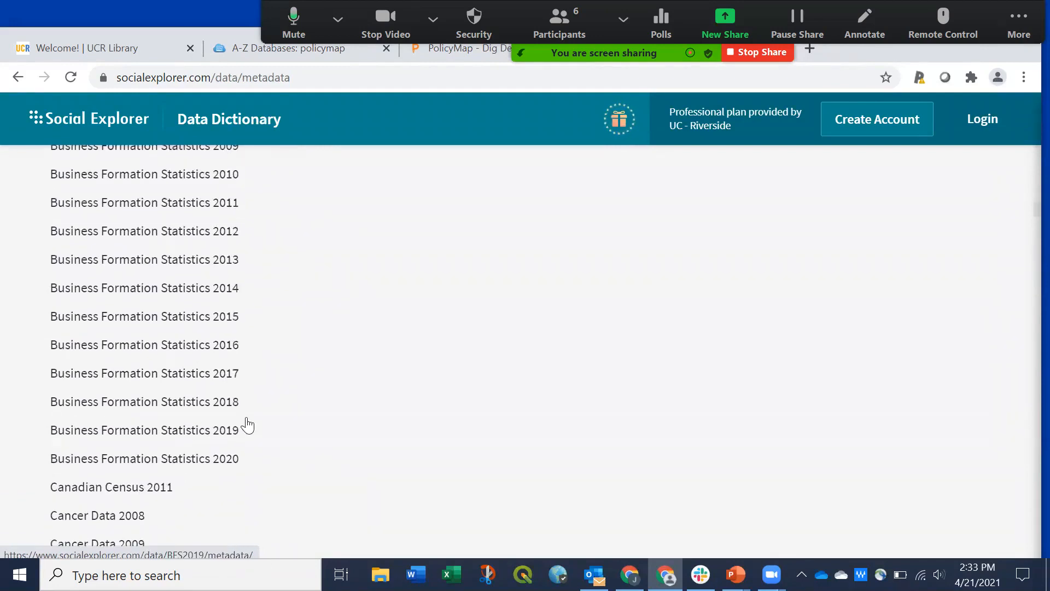
pyautogui.scroll(1, 246, 424)
pyautogui.scroll(1, 247, 425)
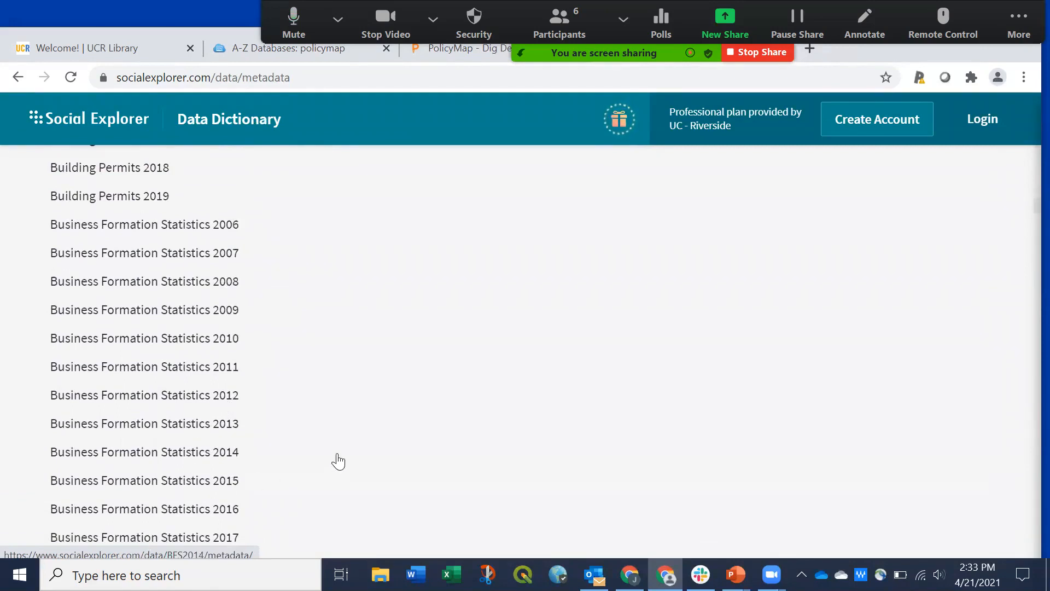
pyautogui.scroll(1, 363, 450)
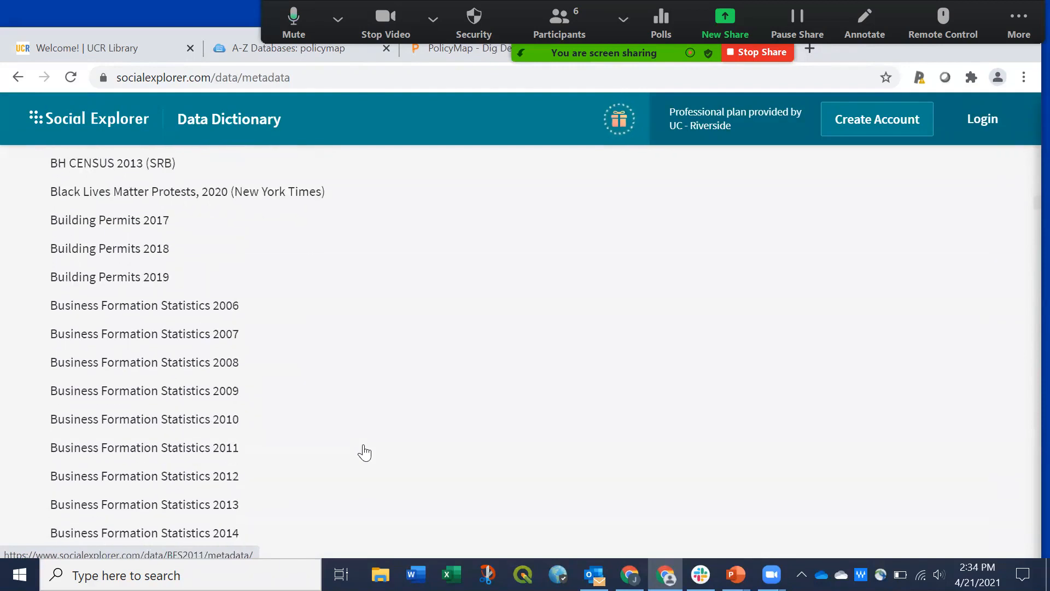
pyautogui.scroll(-1, 364, 452)
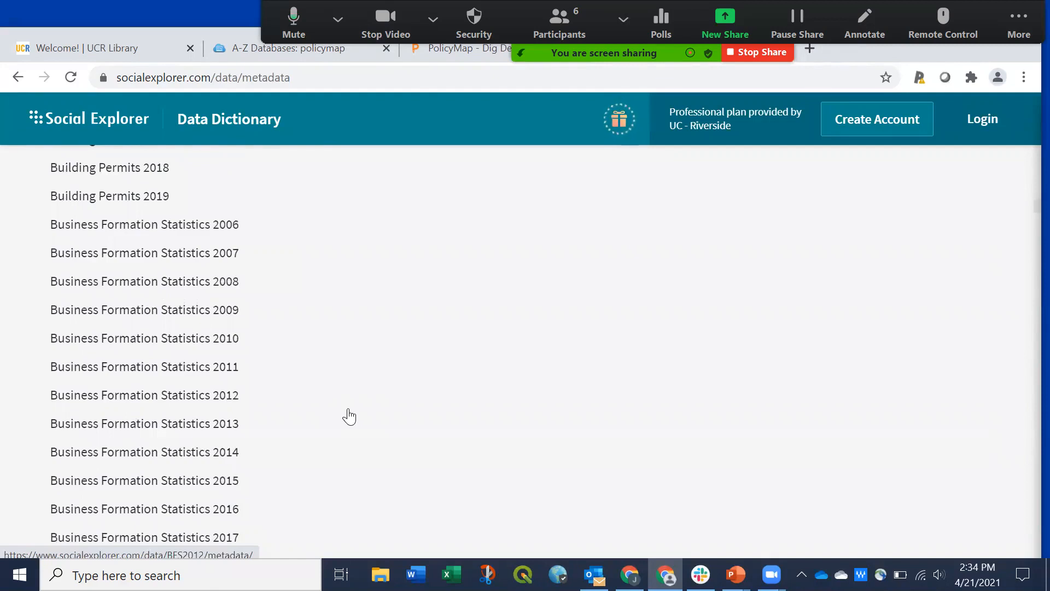
pyautogui.scroll(-5, 349, 416)
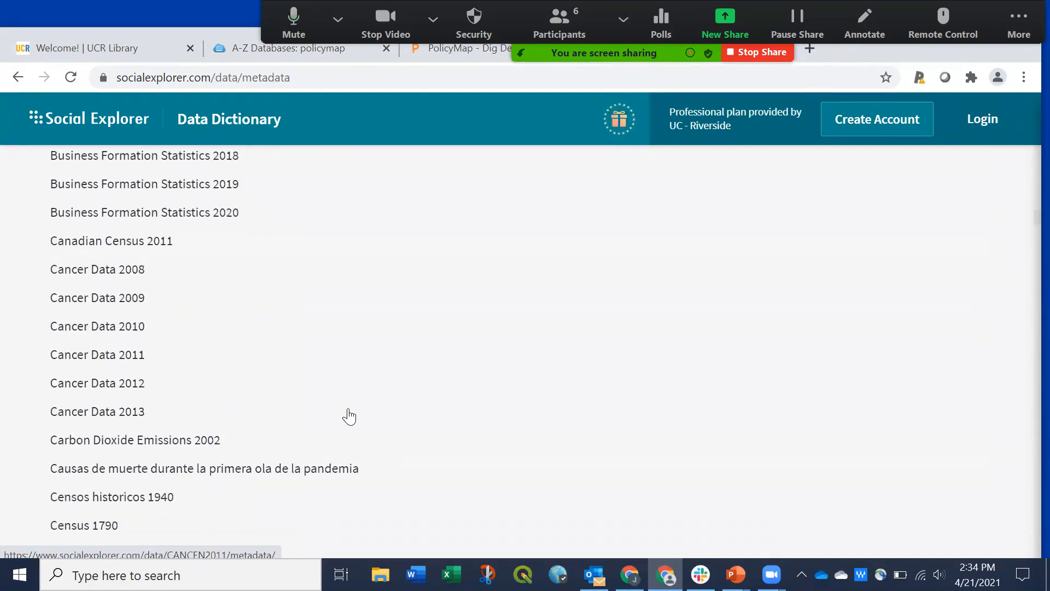
pyautogui.scroll(-1, 349, 416)
pyautogui.scroll(-2, 349, 417)
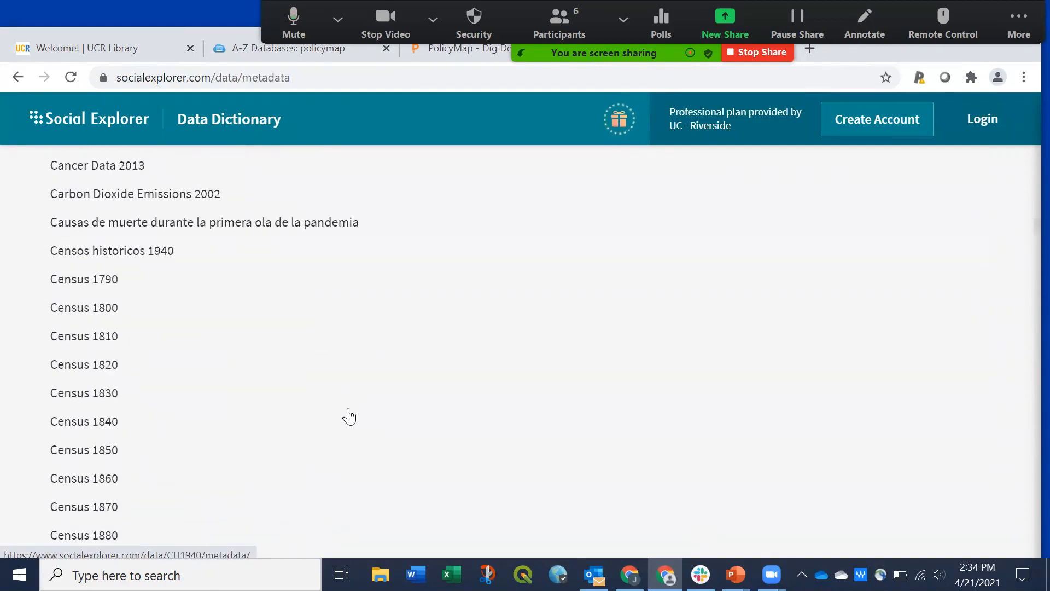
pyautogui.scroll(10, 348, 417)
pyautogui.scroll(8, 349, 416)
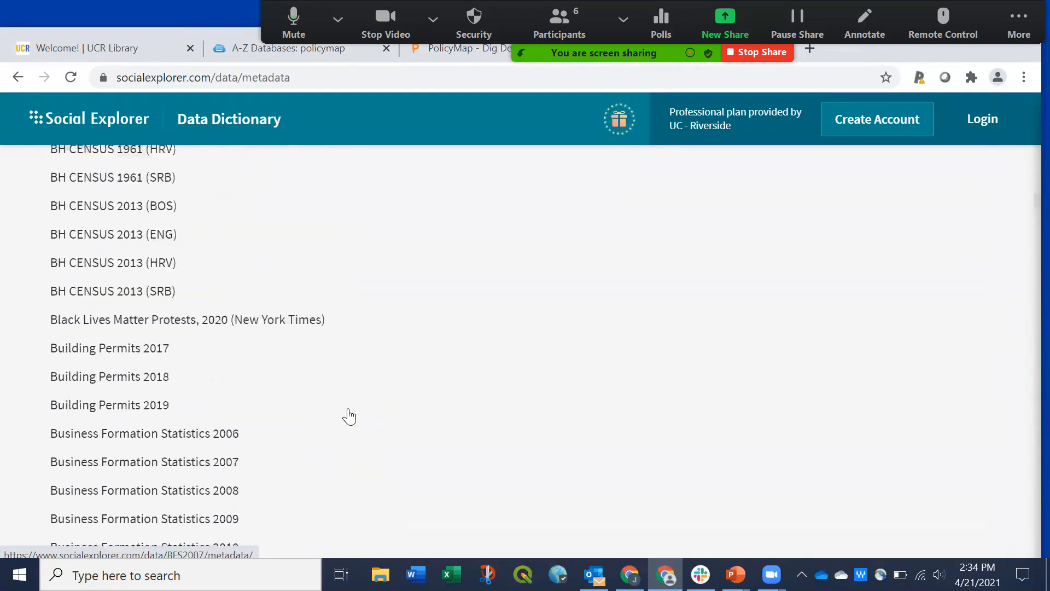
pyautogui.scroll(9, 349, 417)
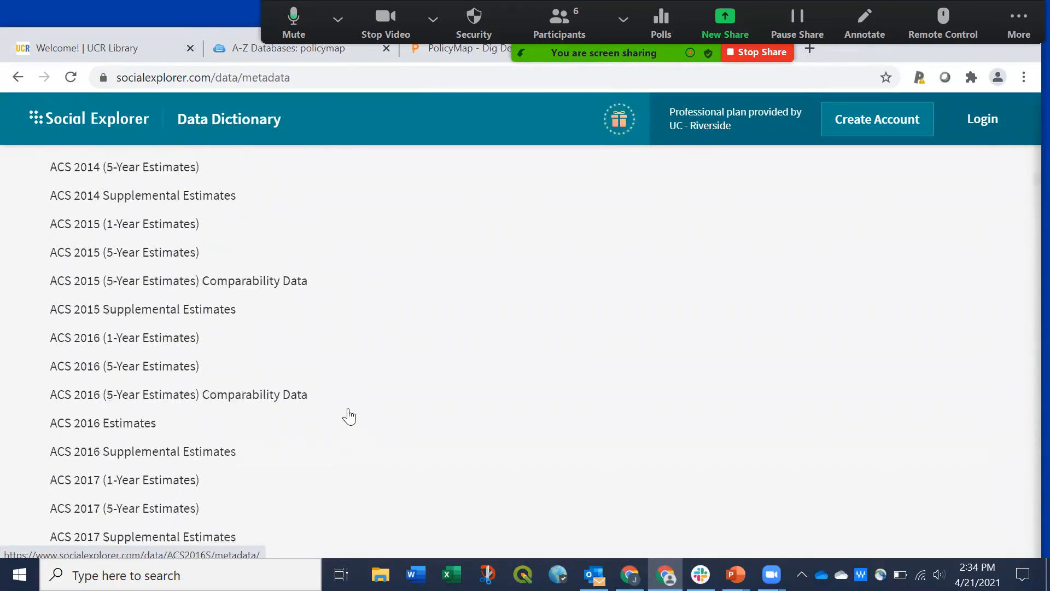
pyautogui.click(17, 76)
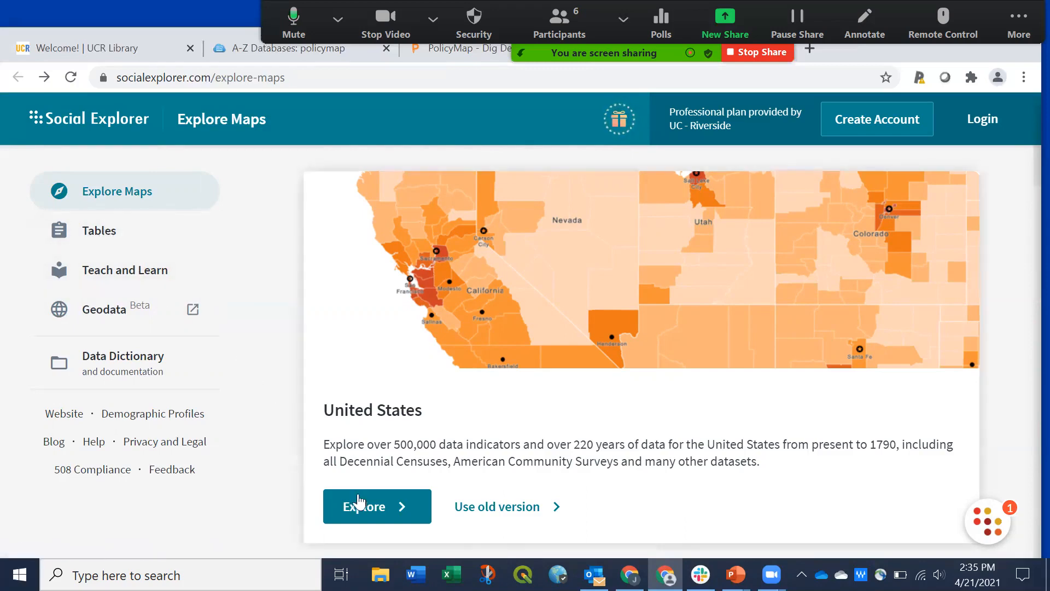
# Step: Open Tables and expand the U.S. Decennial Census group to show its report options by census year
pyautogui.click(110, 236)
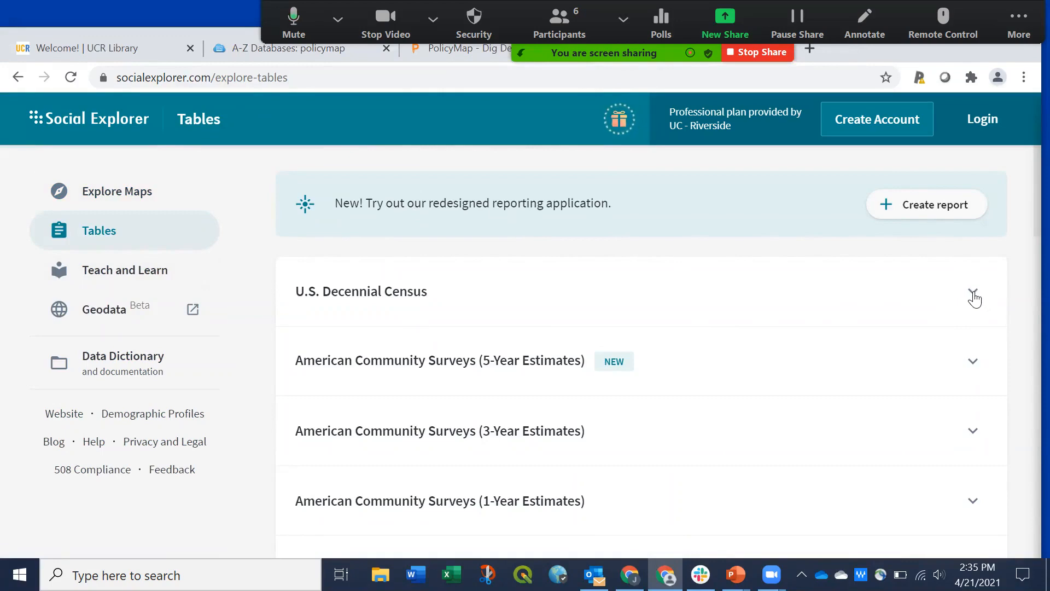
pyautogui.click(974, 298)
pyautogui.scroll(-8, 776, 380)
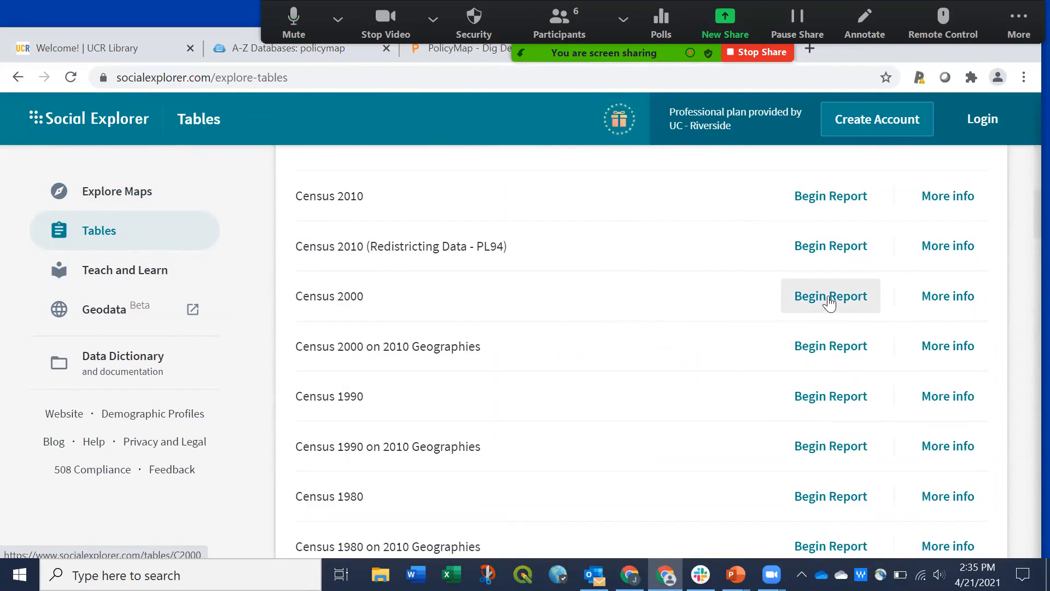
# Step: Leave the Tables page and open the United States map from Explore Maps
pyautogui.scroll(7, 829, 303)
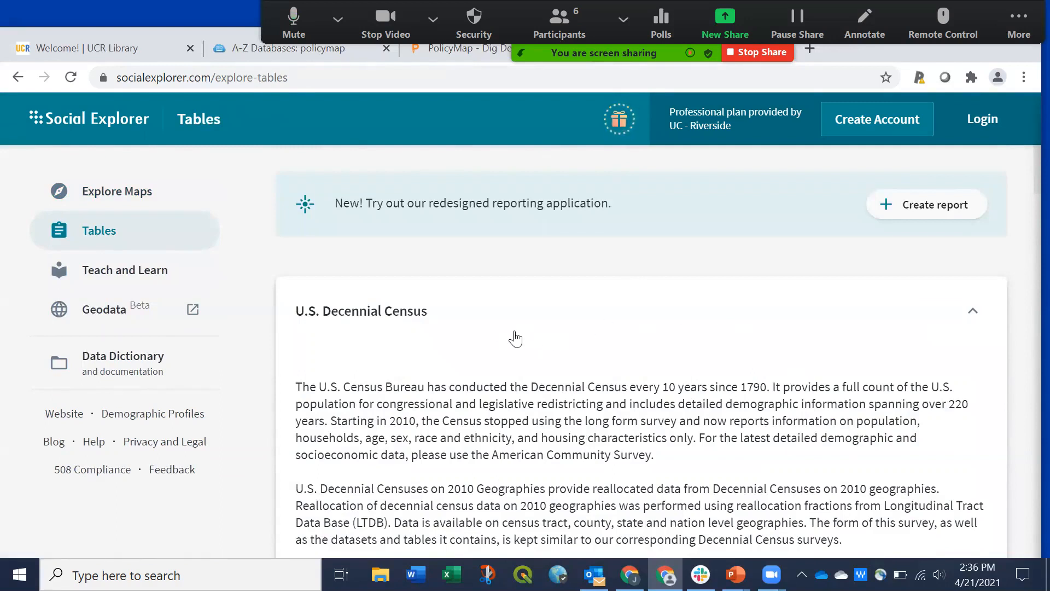
pyautogui.click(129, 193)
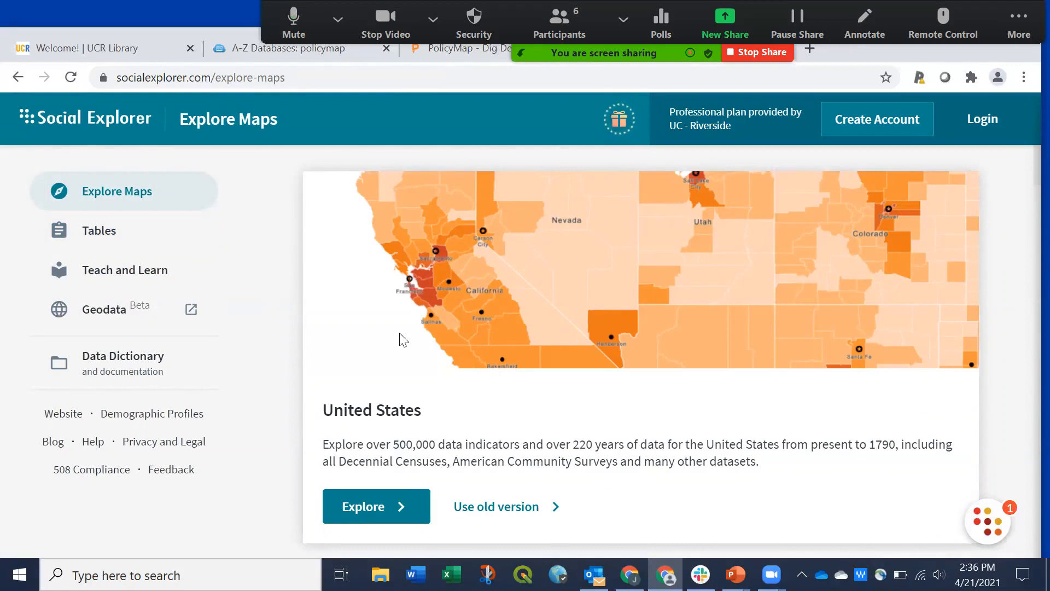
pyautogui.click(386, 512)
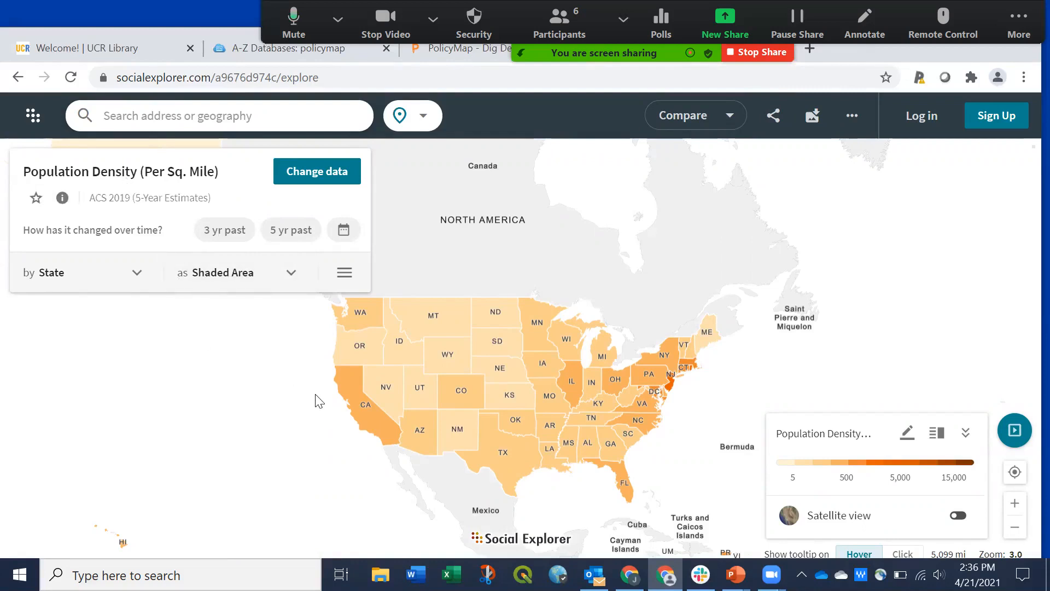
# Step: Examine the population density map from the state level down to San Bernardino and Riverside counties in Southern California
pyautogui.moveTo(310, 394); pyautogui.dragTo(352, 374)
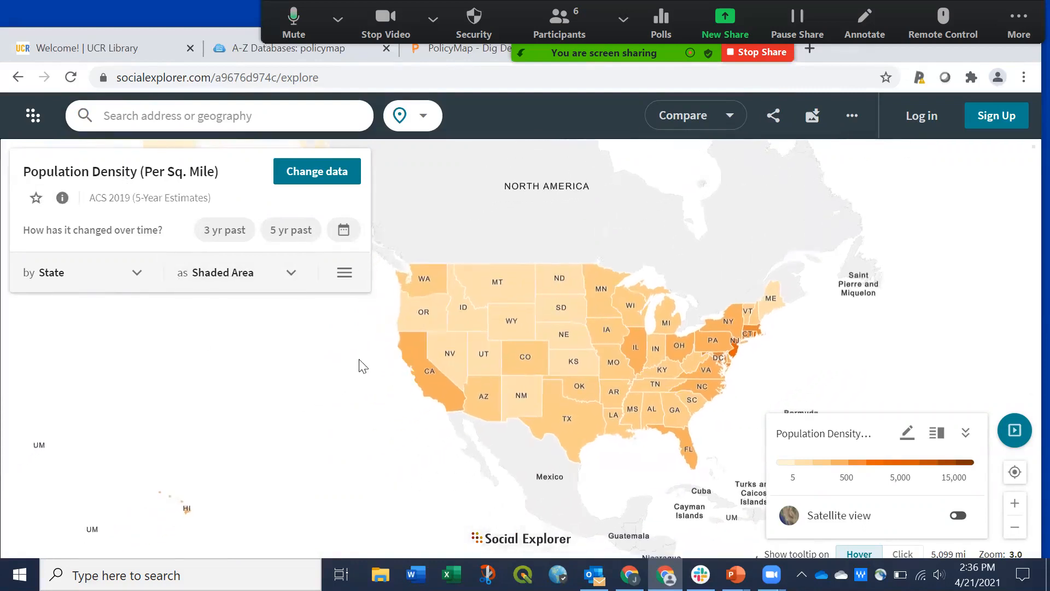
pyautogui.scroll(2, 371, 391)
pyautogui.scroll(3, 374, 391)
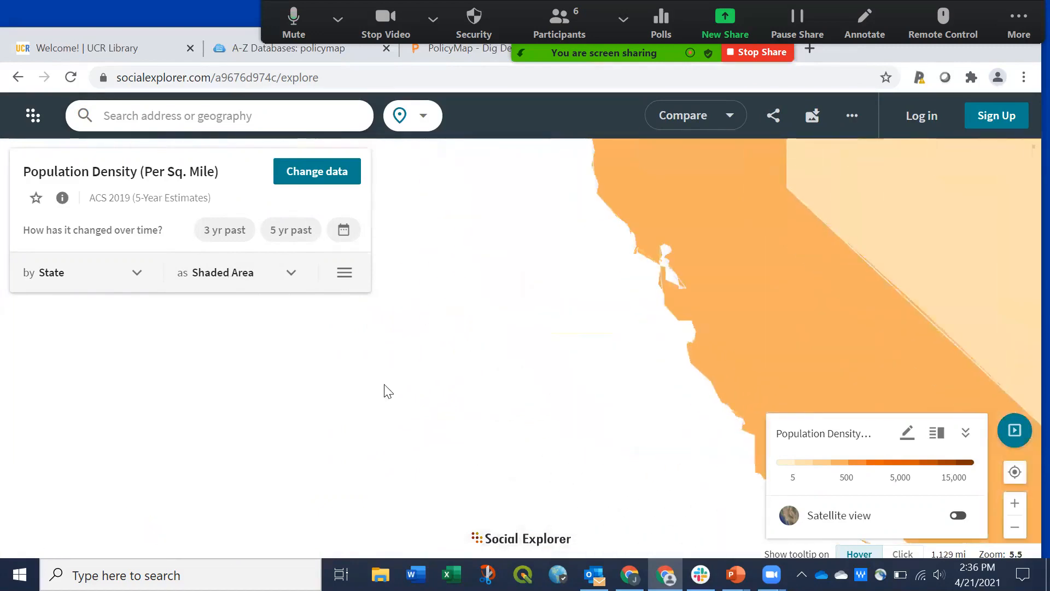
pyautogui.moveTo(593, 353)
pyautogui.mouseDown()
pyautogui.moveTo(356, 330)
pyautogui.moveTo(234, 291)
pyautogui.mouseUp()
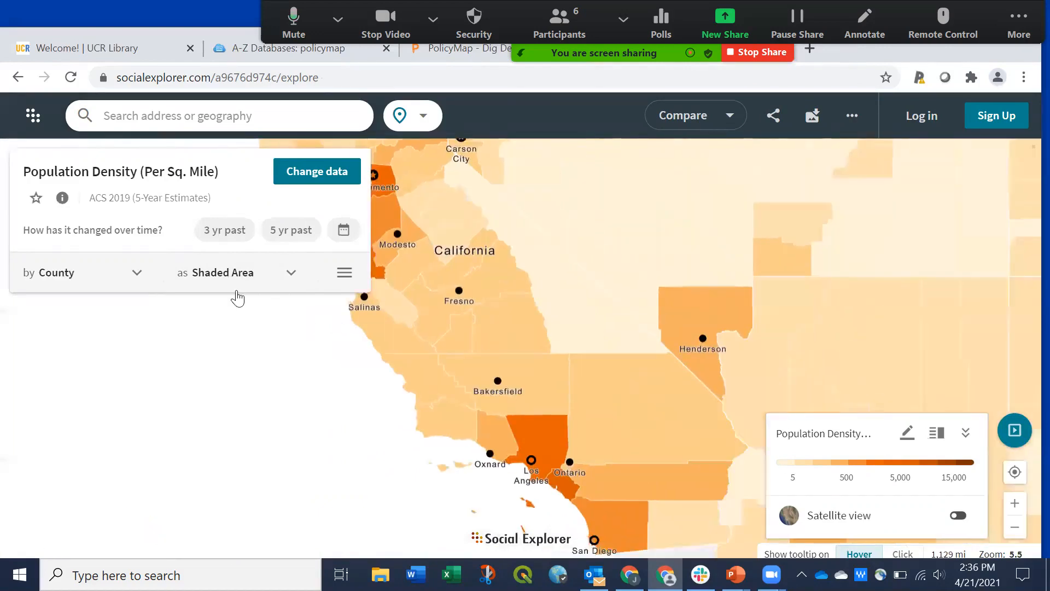
pyautogui.moveTo(389, 435); pyautogui.dragTo(314, 381)
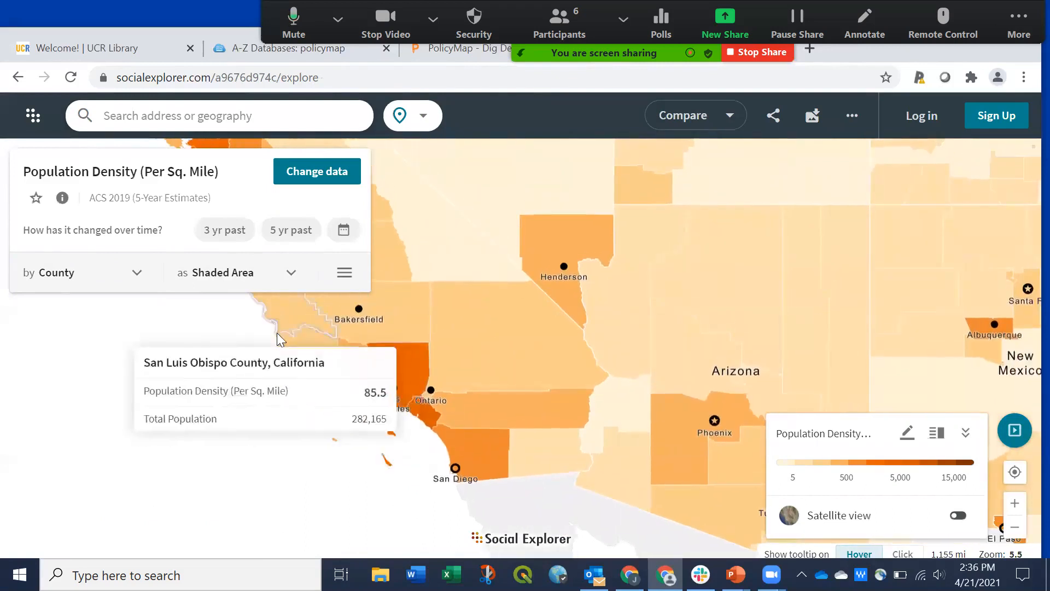
pyautogui.scroll(3, 458, 379)
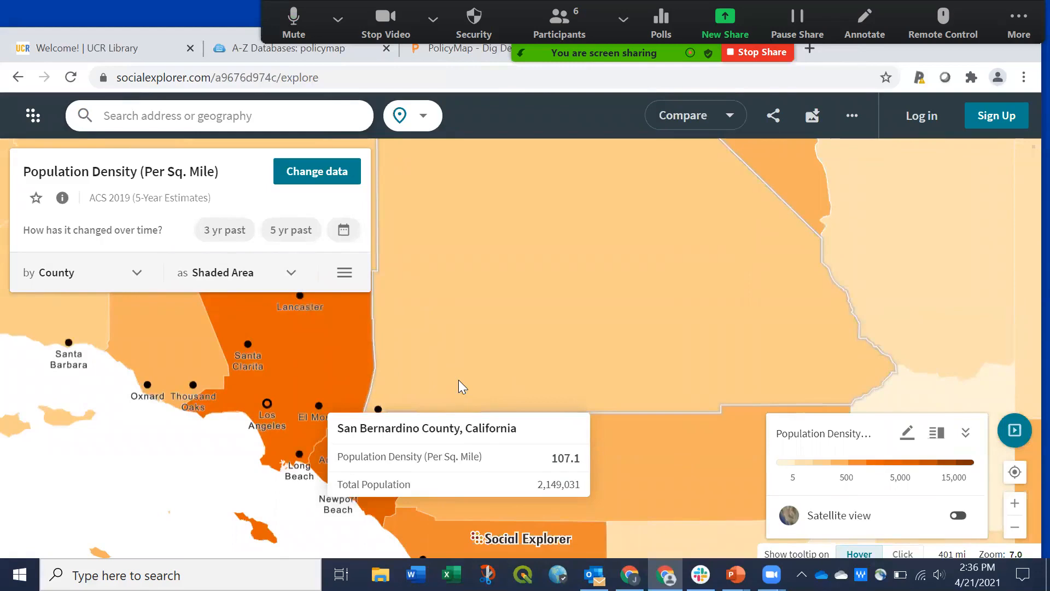
pyautogui.scroll(3, 458, 379)
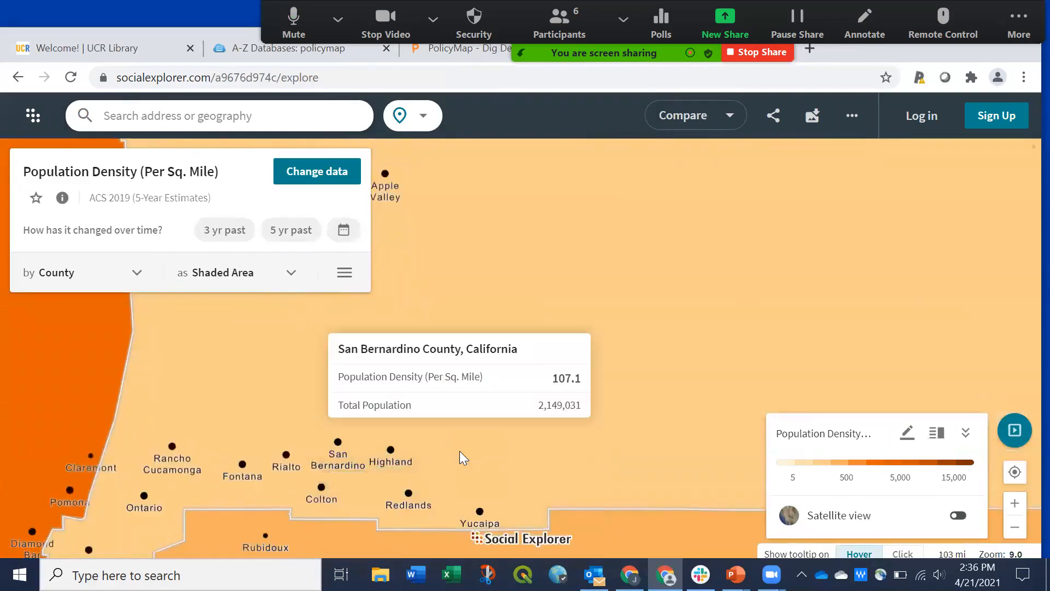
pyautogui.moveTo(459, 450); pyautogui.dragTo(530, 171)
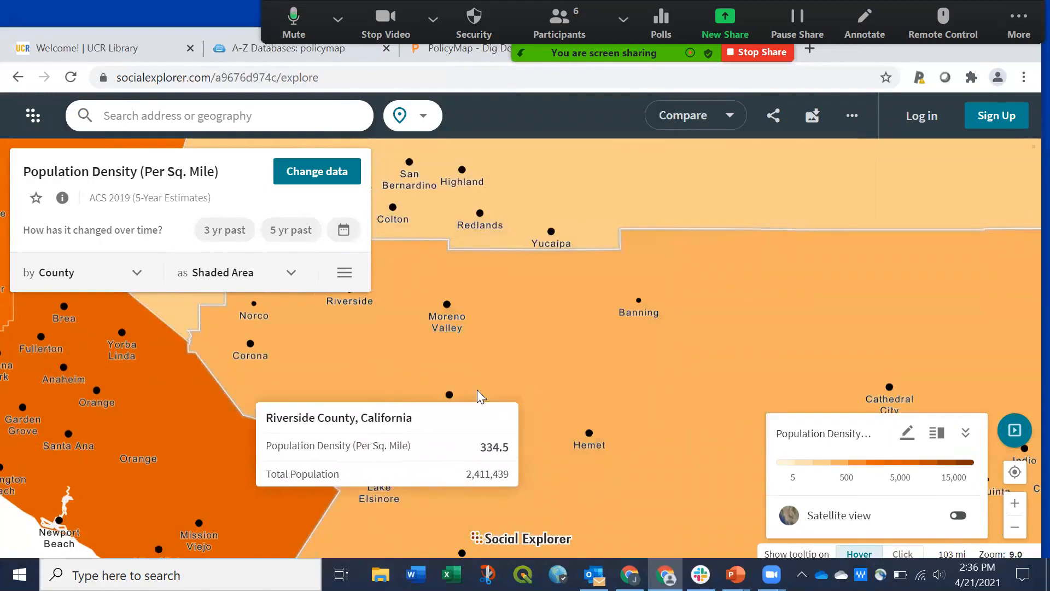
# Step: Set map tooltips to show on click and bring the census tracts around the city of Riverside into view
pyautogui.click(901, 555)
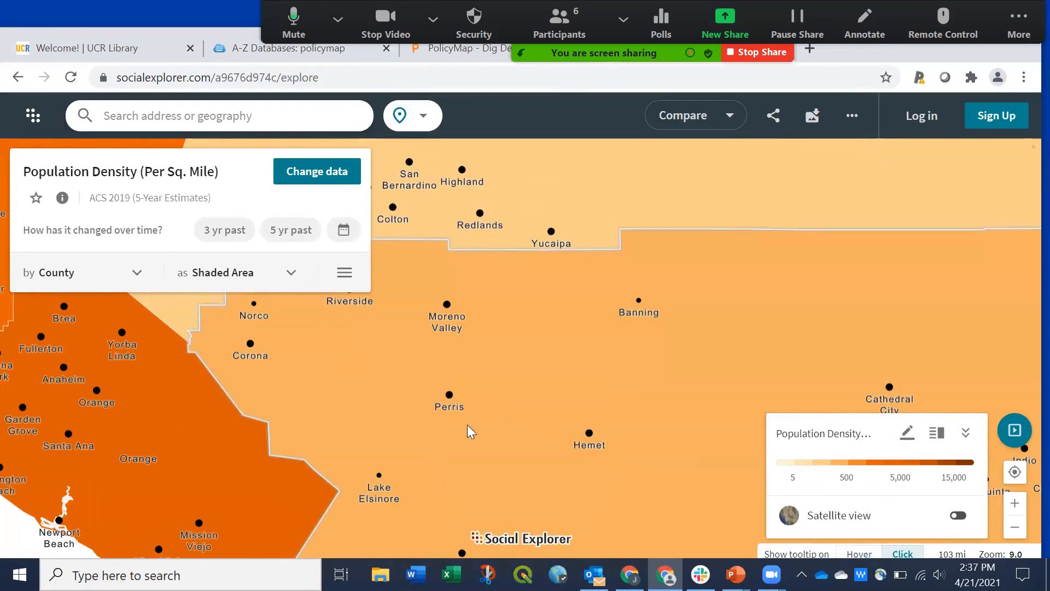
pyautogui.moveTo(441, 431); pyautogui.dragTo(535, 419)
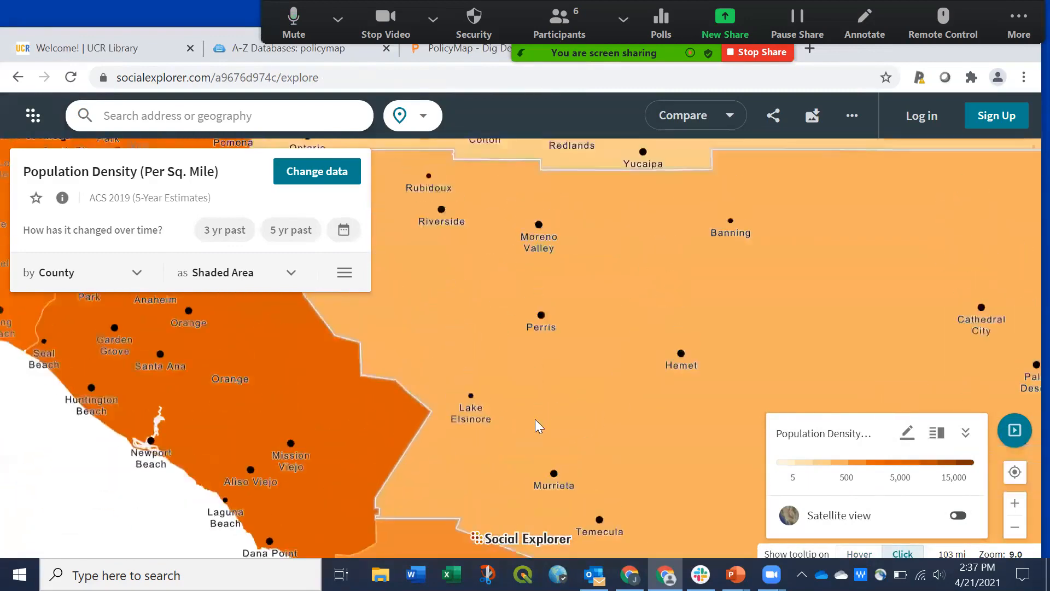
pyautogui.scroll(5, 513, 414)
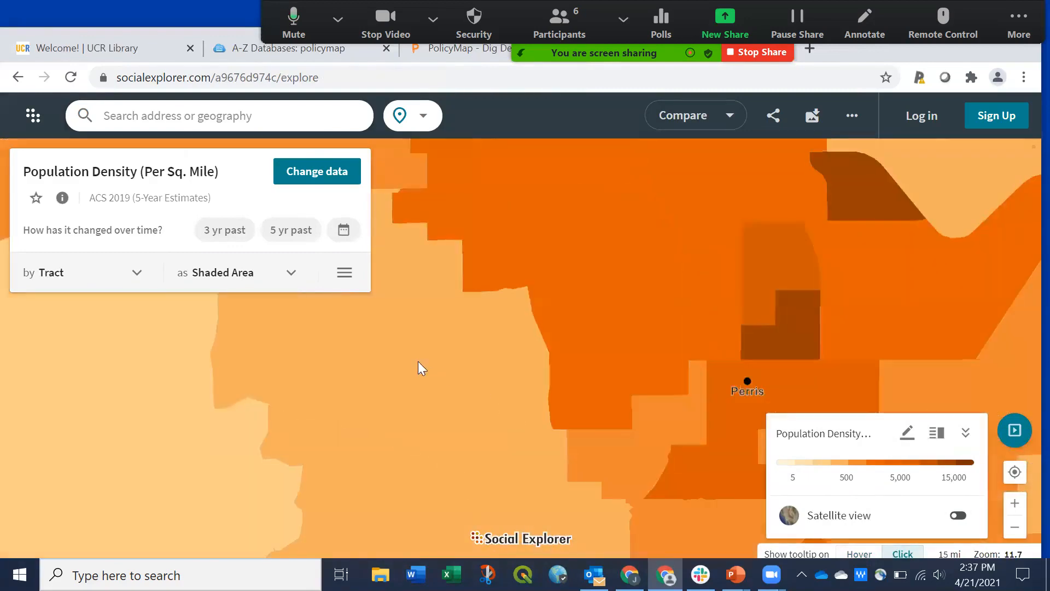
pyautogui.moveTo(384, 335); pyautogui.dragTo(453, 485)
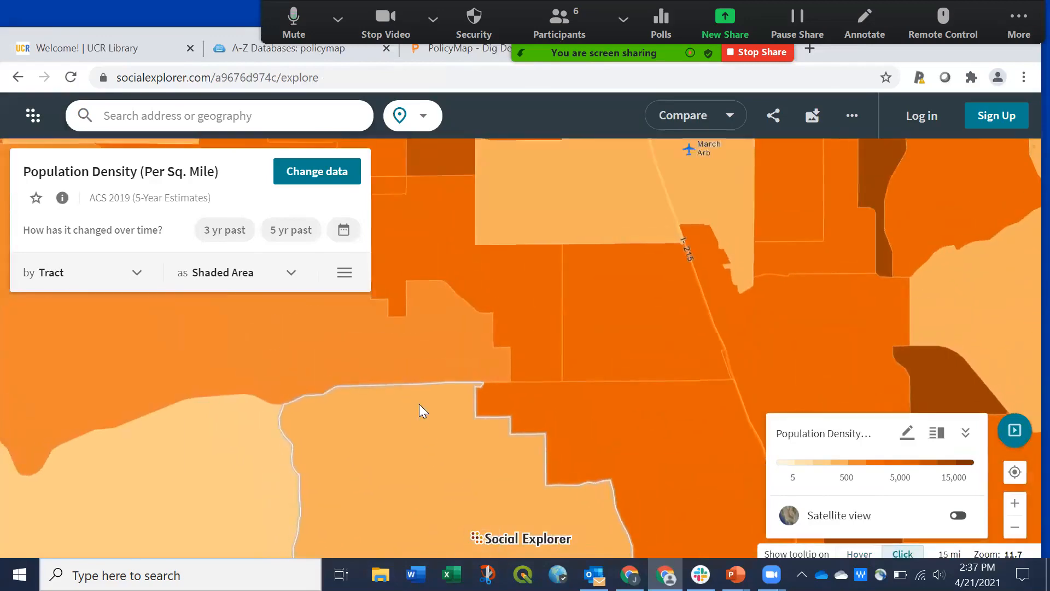
pyautogui.moveTo(419, 410); pyautogui.dragTo(509, 542)
pyautogui.moveTo(401, 372); pyautogui.dragTo(495, 474)
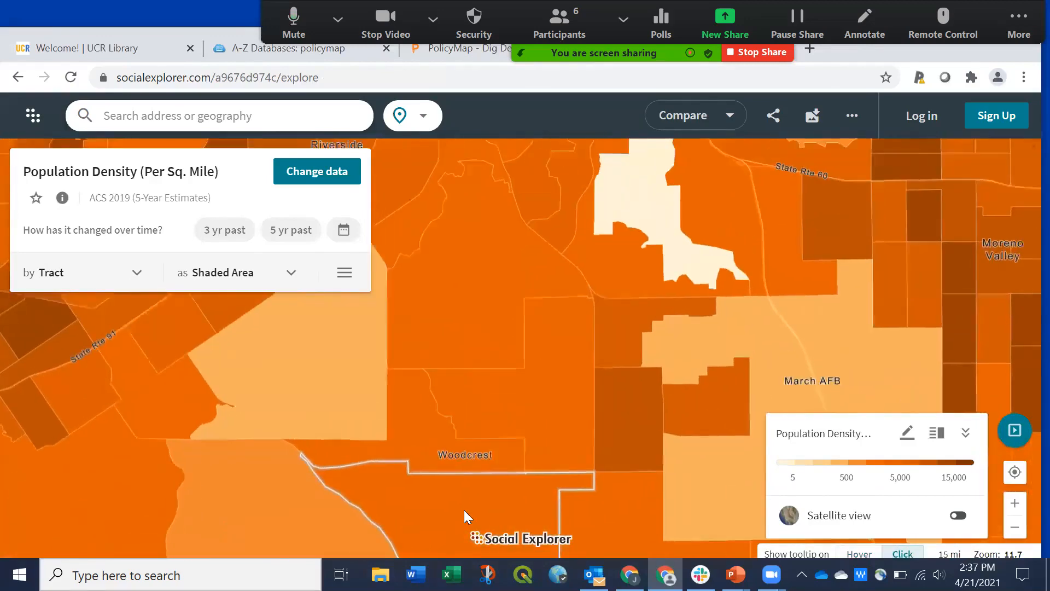
pyautogui.moveTo(450, 328); pyautogui.dragTo(441, 446)
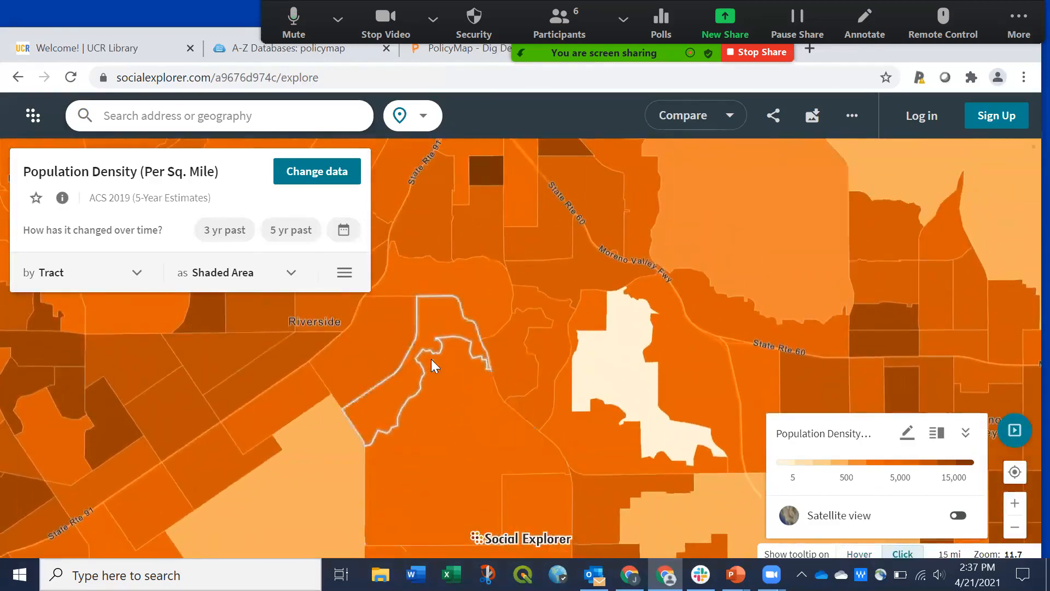
pyautogui.moveTo(431, 359); pyautogui.dragTo(420, 502)
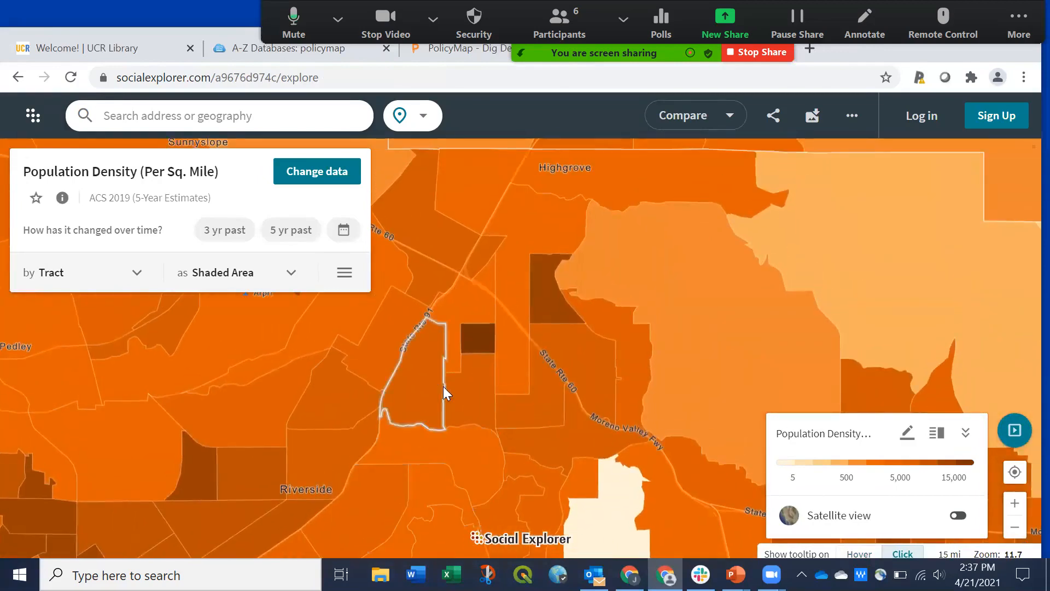
pyautogui.moveTo(392, 398); pyautogui.dragTo(461, 340)
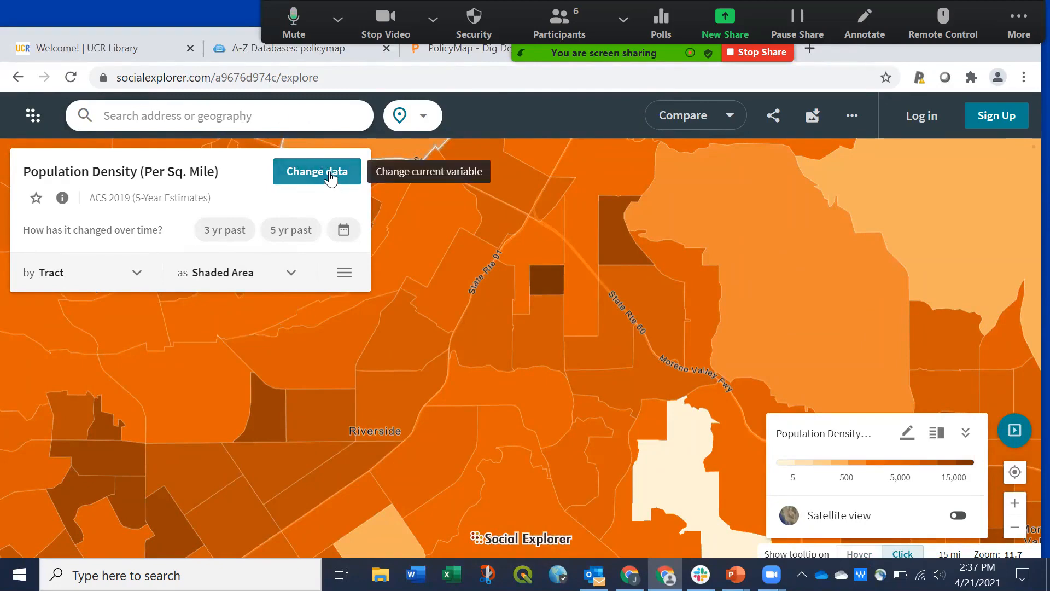
# Step: Open the map's data chooser and browse the data categories offered for 2019
pyautogui.click(330, 176)
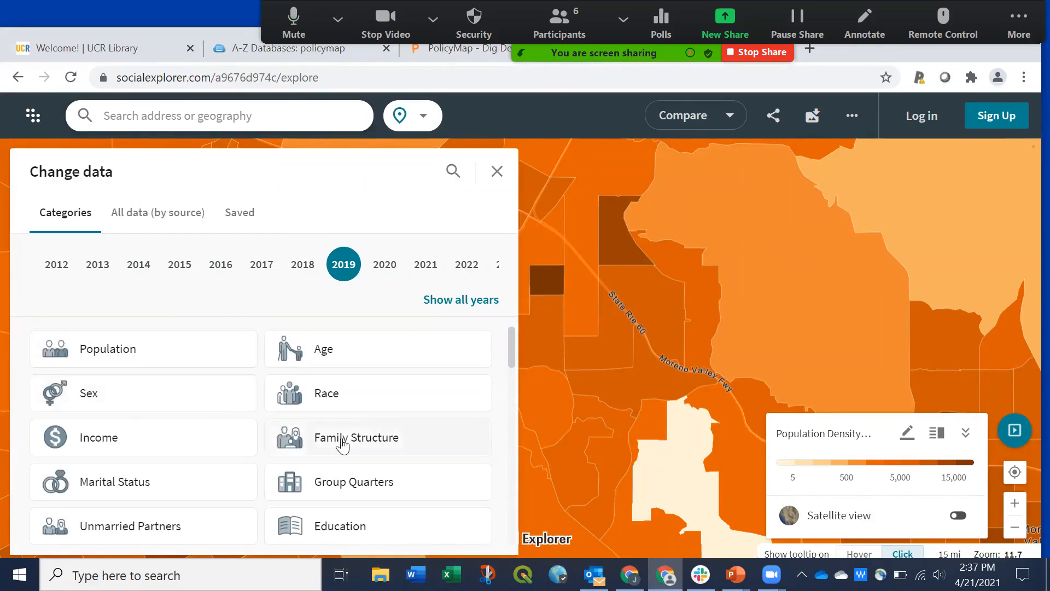
pyautogui.scroll(-3, 364, 415)
pyautogui.scroll(-5, 365, 416)
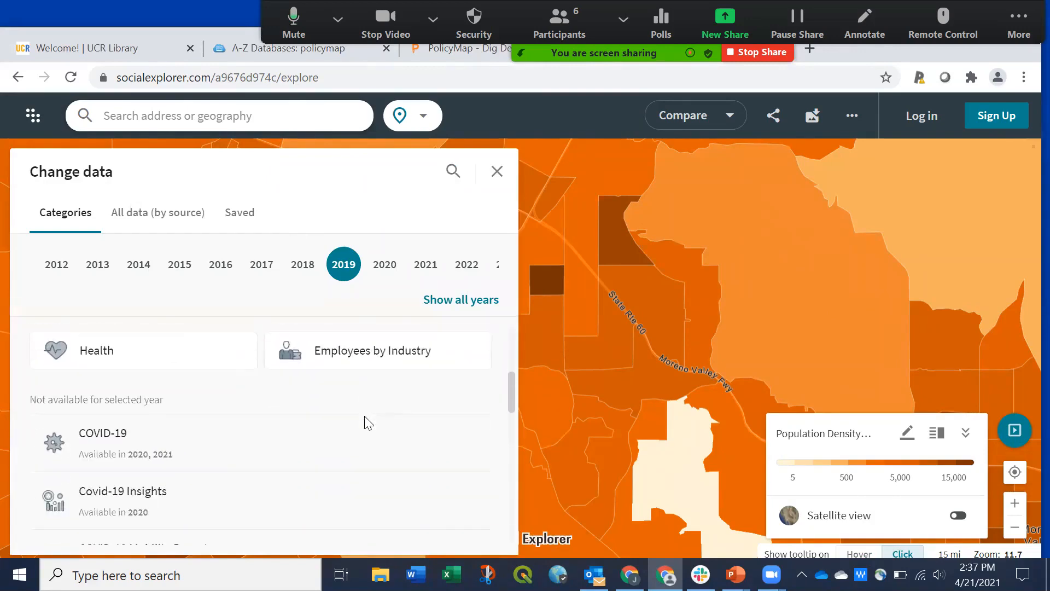
pyautogui.scroll(3, 206, 418)
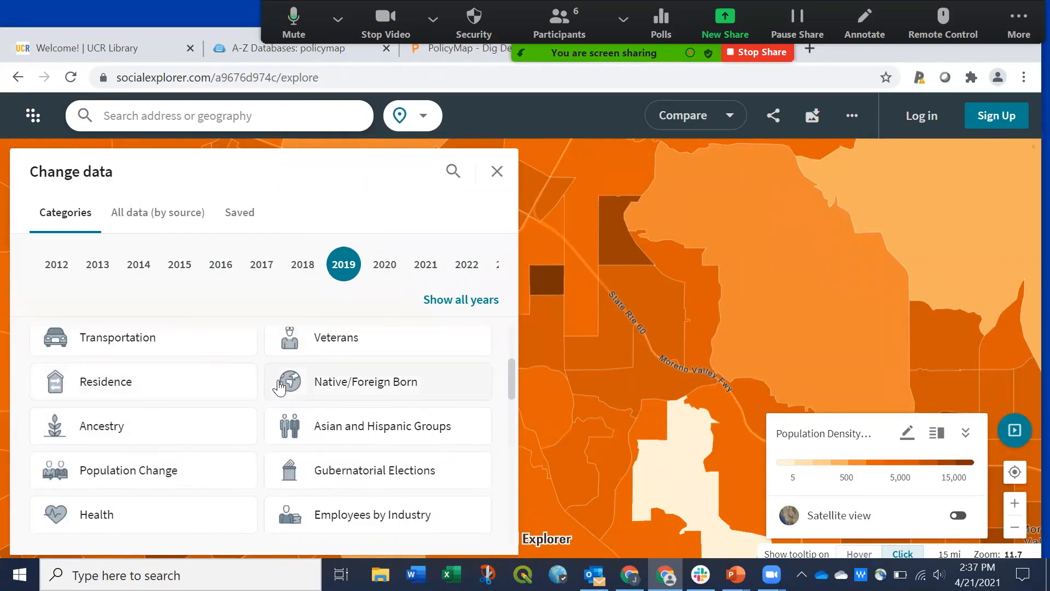
pyautogui.scroll(2, 197, 372)
pyautogui.scroll(3, 321, 382)
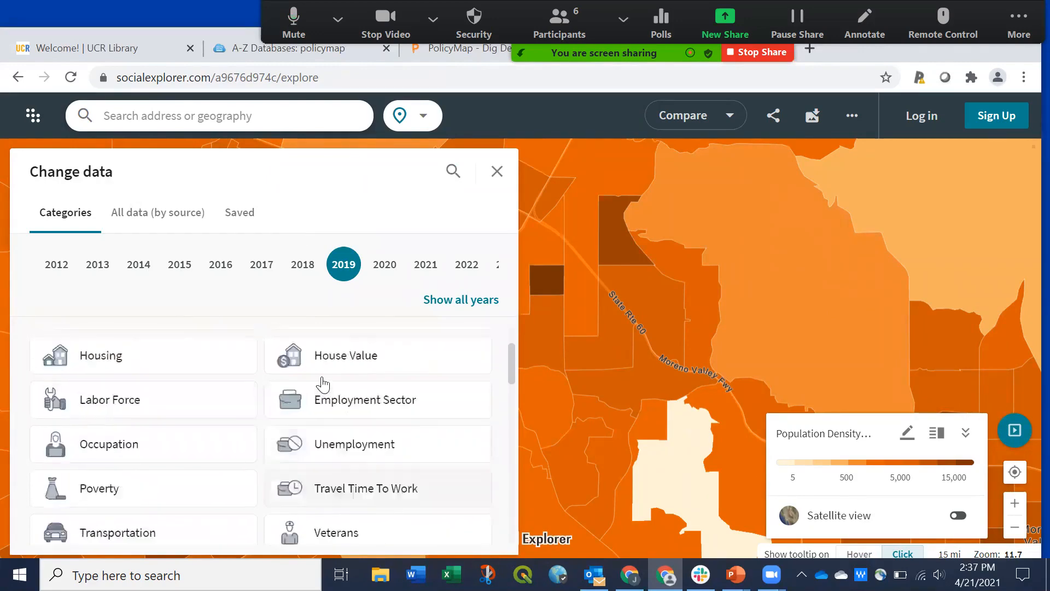
# Step: Open the 2019 Education category and review its ACS 5-year educational attainment variables
pyautogui.click(336, 363)
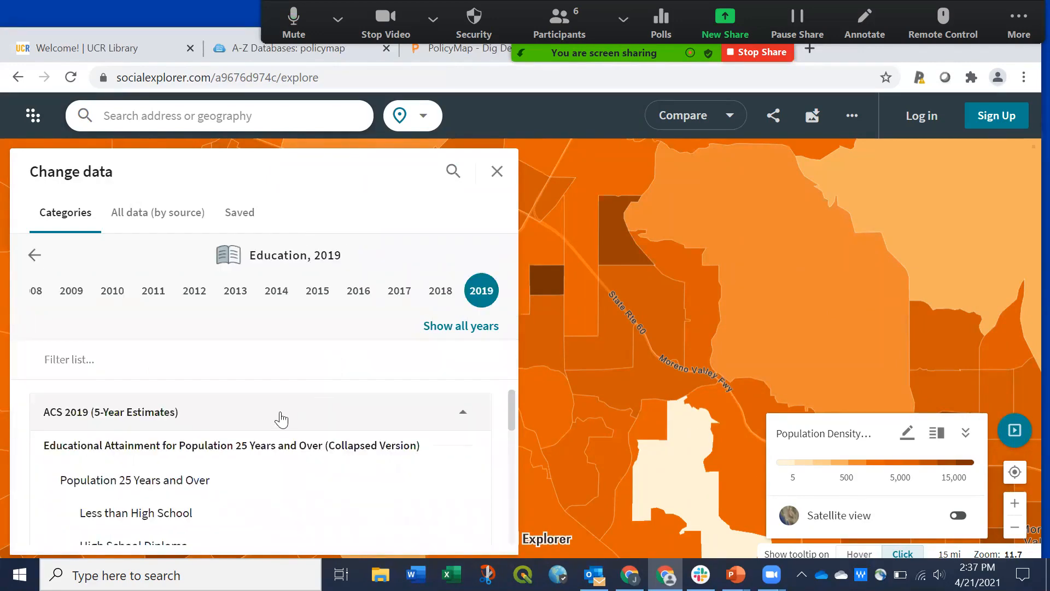
pyautogui.scroll(-3, 277, 418)
pyautogui.scroll(-3, 279, 421)
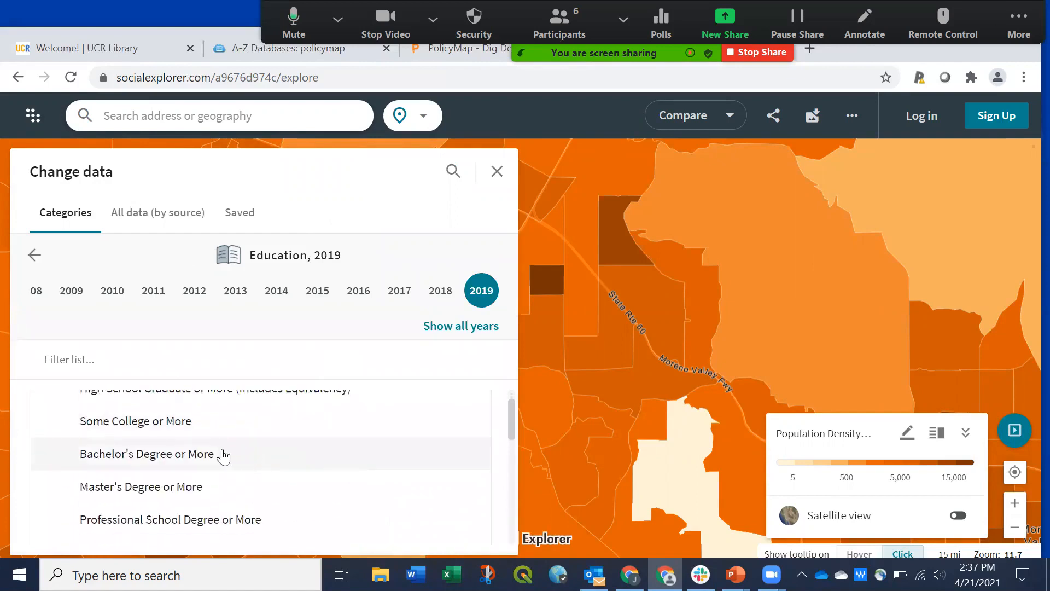
pyautogui.scroll(3, 209, 462)
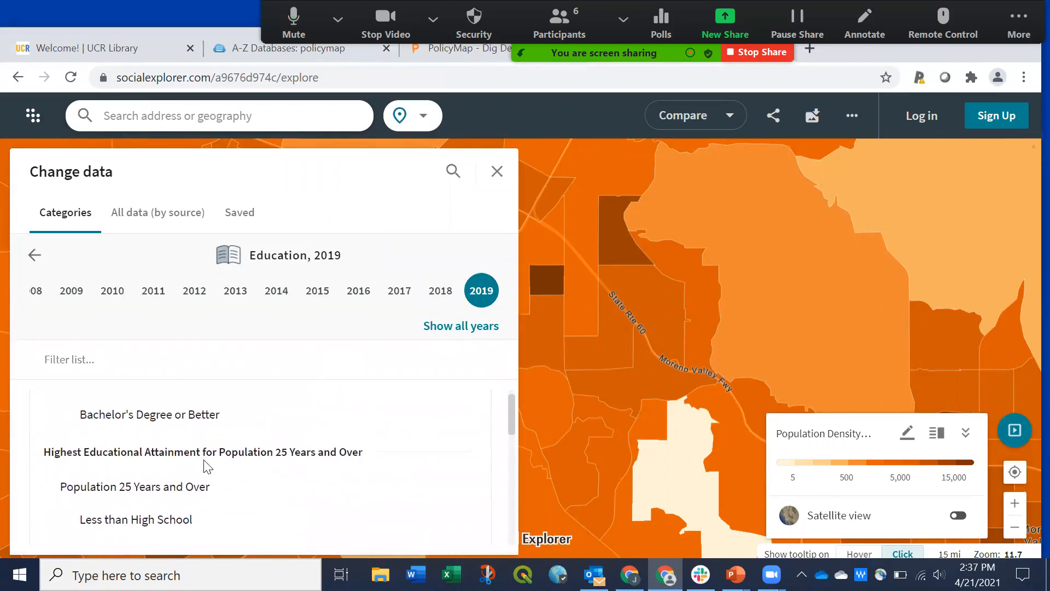
pyautogui.scroll(-1, 206, 466)
pyautogui.scroll(2, 207, 468)
pyautogui.scroll(2, 206, 465)
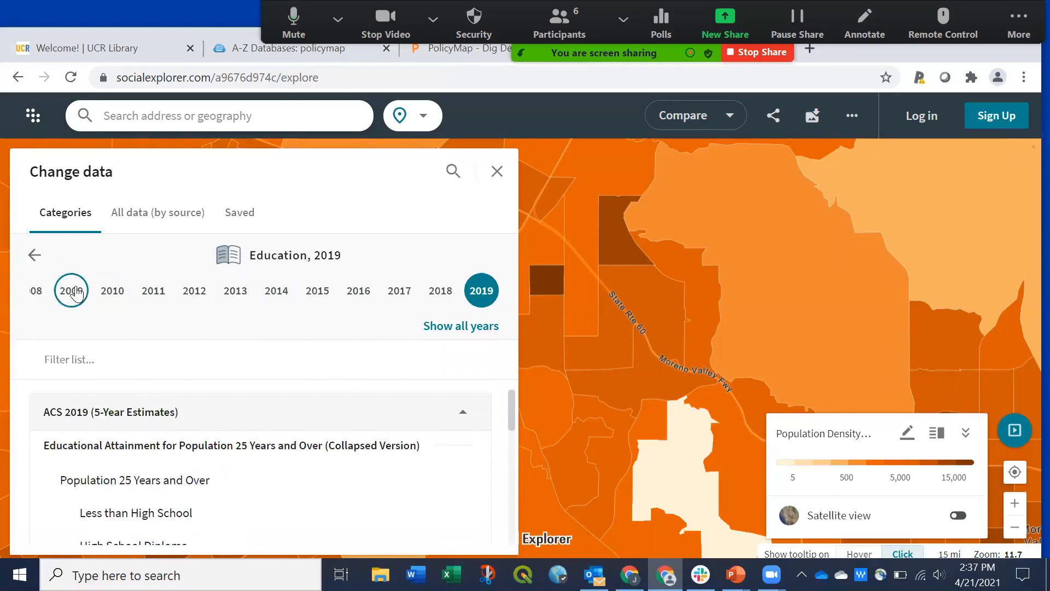
# Step: Return to the category list, bring up the variable search, and close the data chooser without changing the variable
pyautogui.click(36, 257)
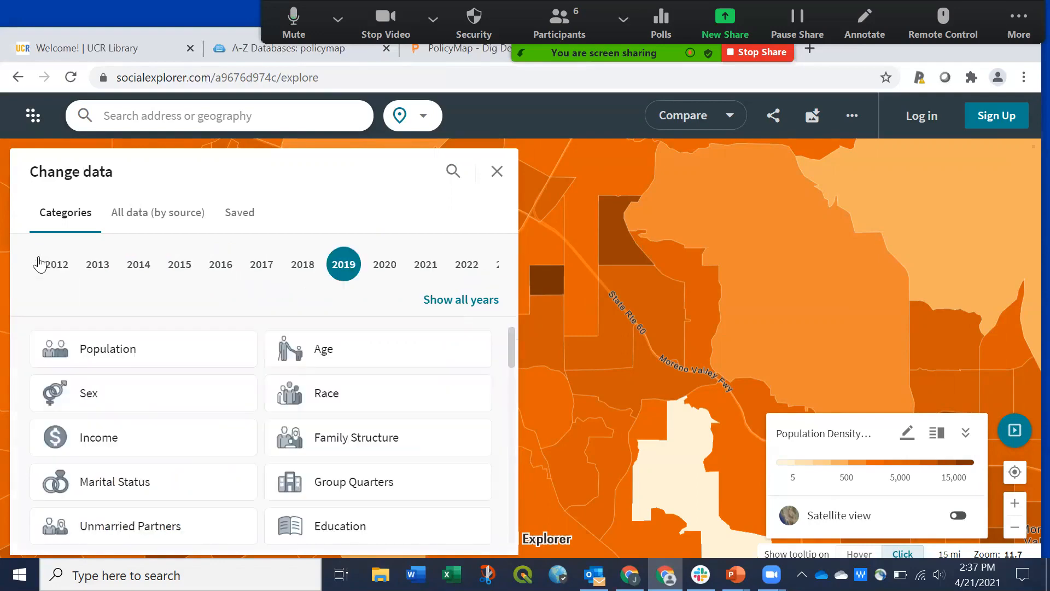
pyautogui.click(452, 174)
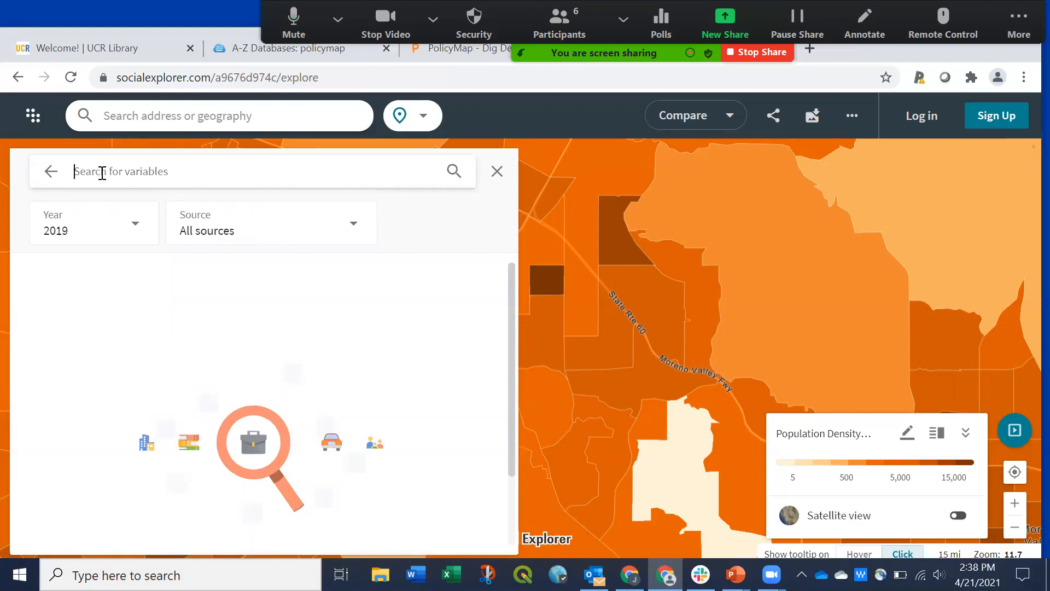
pyautogui.click(497, 173)
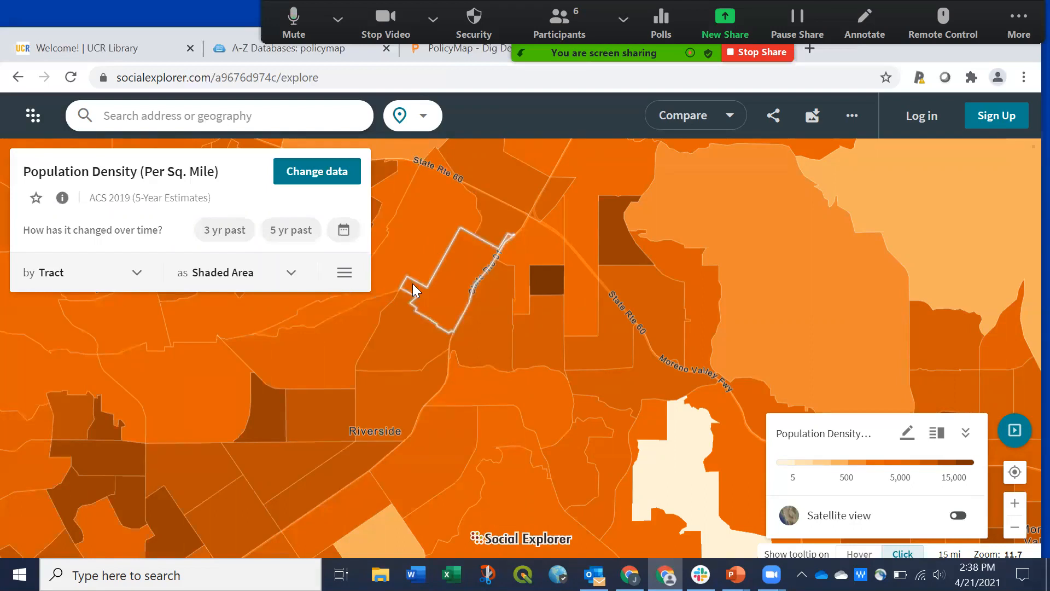
# Step: Browse the available geography levels for the map, from state and census tract to school and legislative districts
pyautogui.click(138, 273)
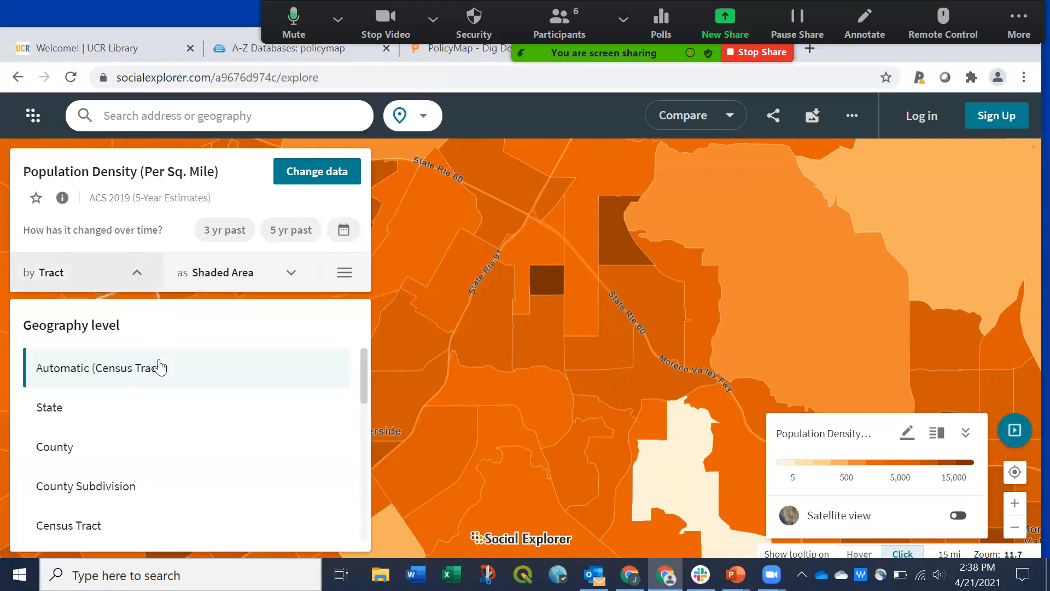
pyautogui.scroll(-3, 176, 406)
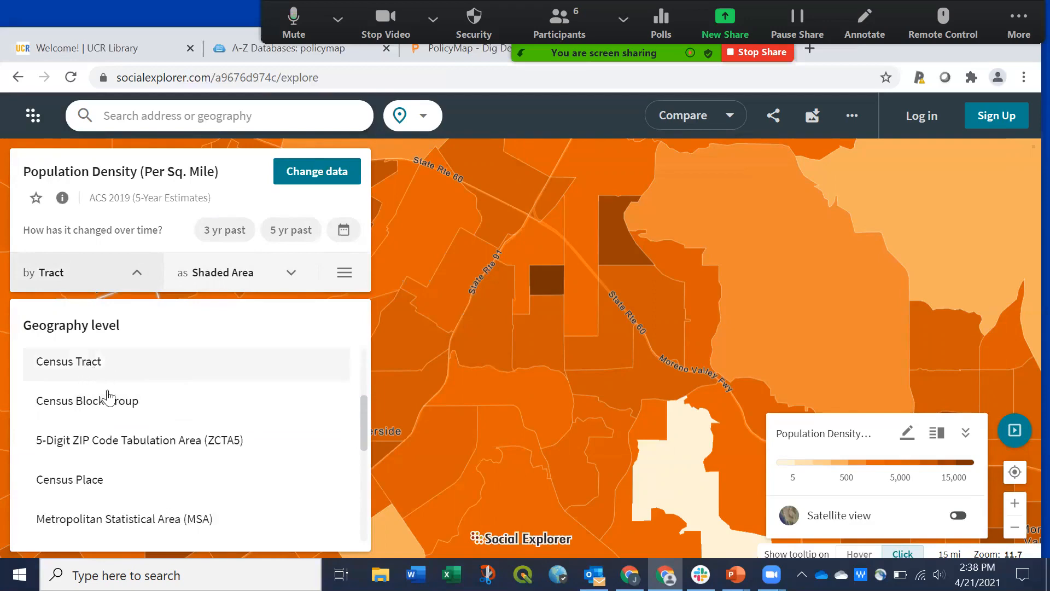
pyautogui.scroll(-5, 118, 504)
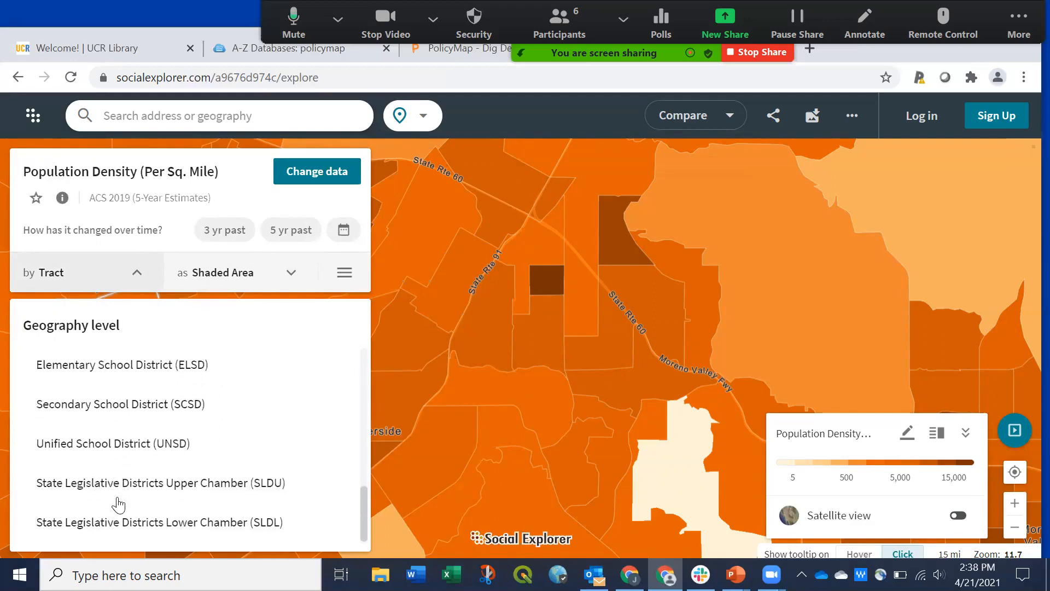
pyautogui.scroll(8, 118, 504)
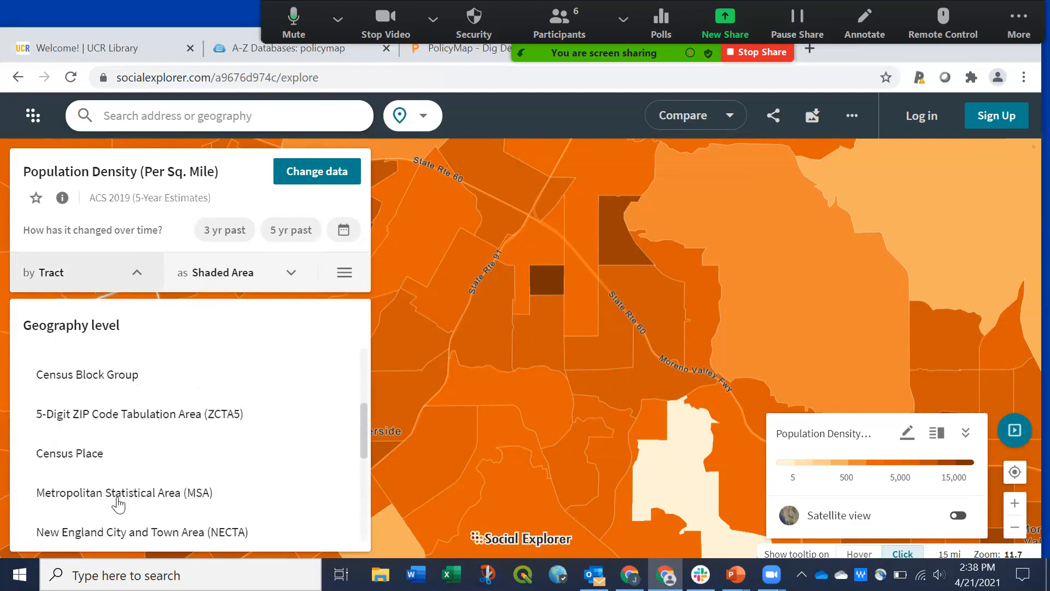
pyautogui.scroll(2, 119, 504)
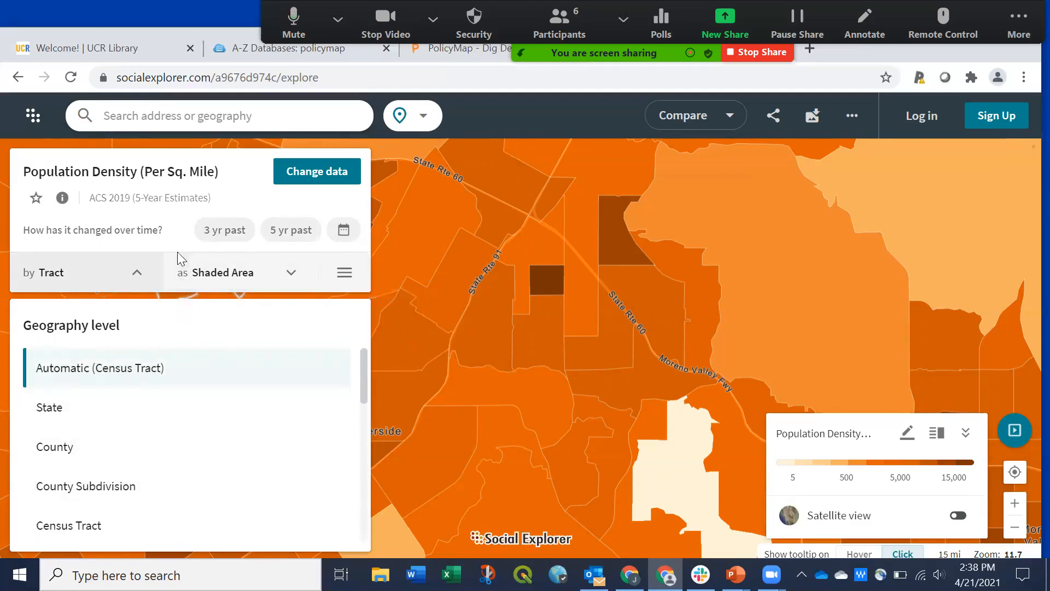
# Step: Review the map's visualization types and browse the full list of sequential and diverging color palettes, keeping SE Orange
pyautogui.click(292, 274)
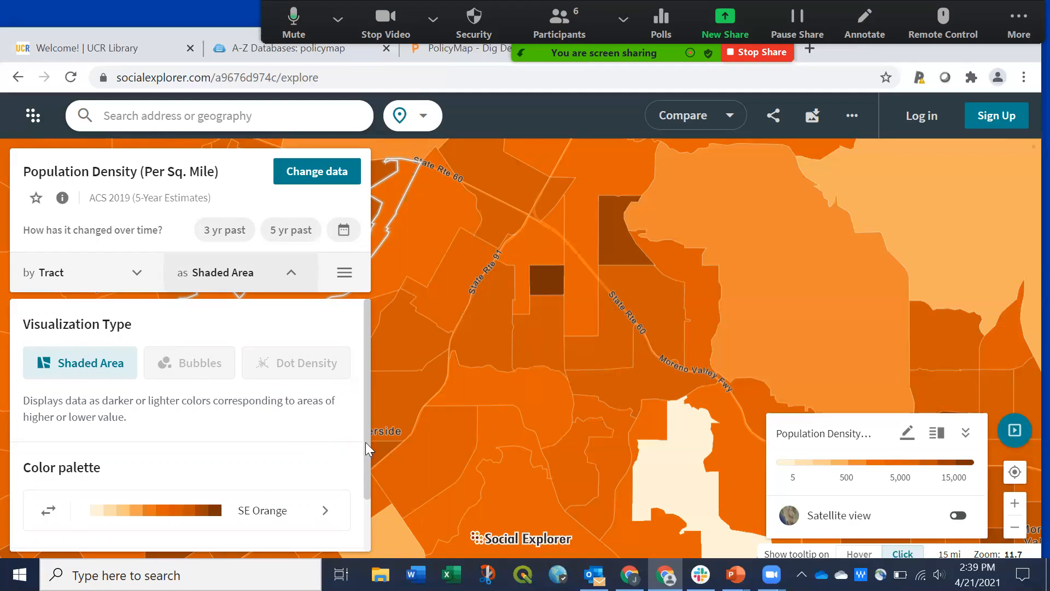
pyautogui.moveTo(366, 450); pyautogui.dragTo(359, 495)
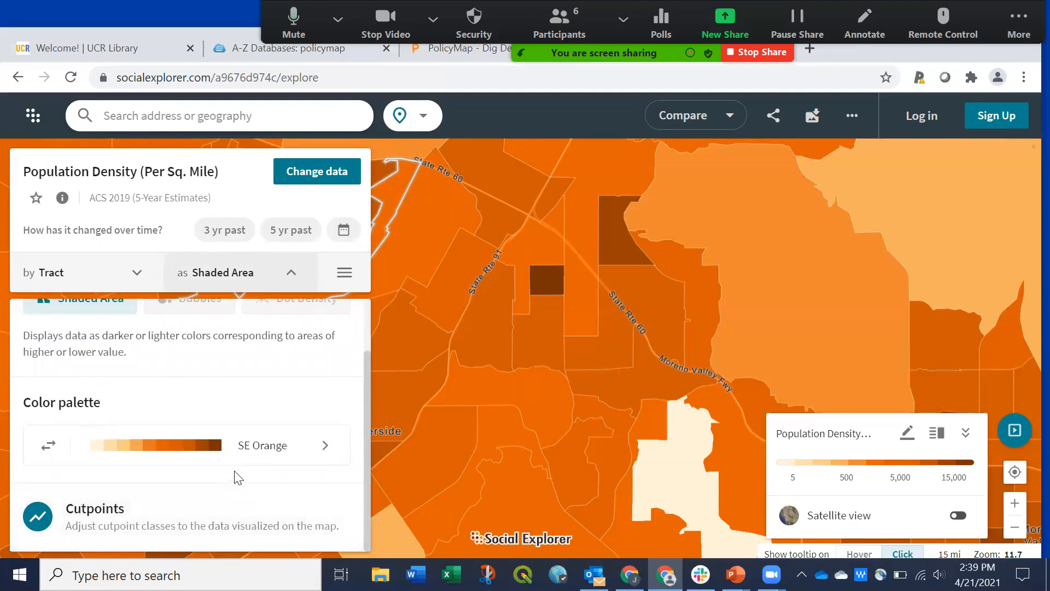
pyautogui.click(208, 452)
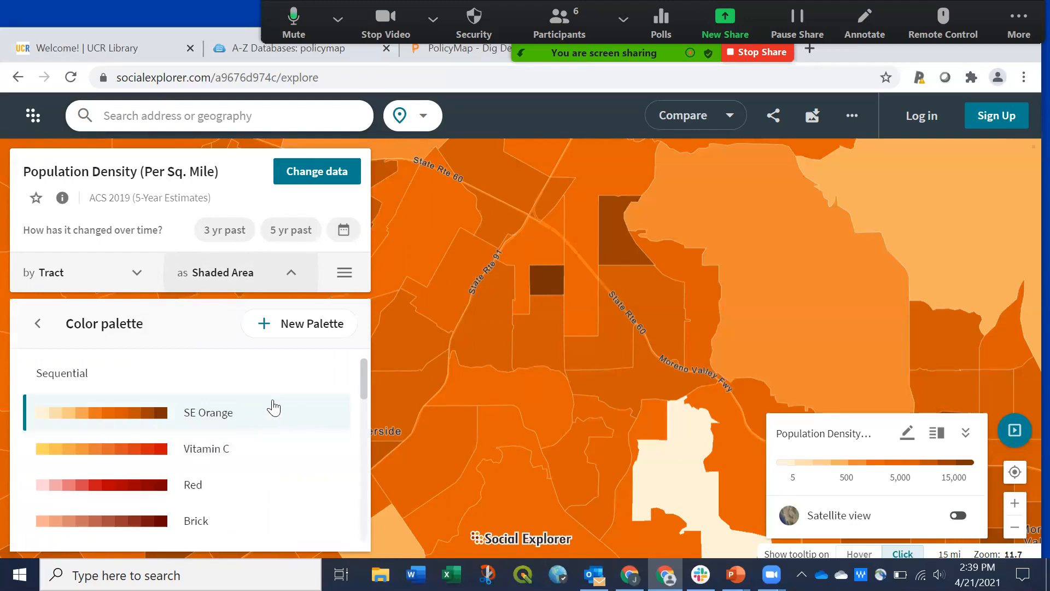
pyautogui.scroll(-2, 273, 407)
pyautogui.scroll(-6, 274, 407)
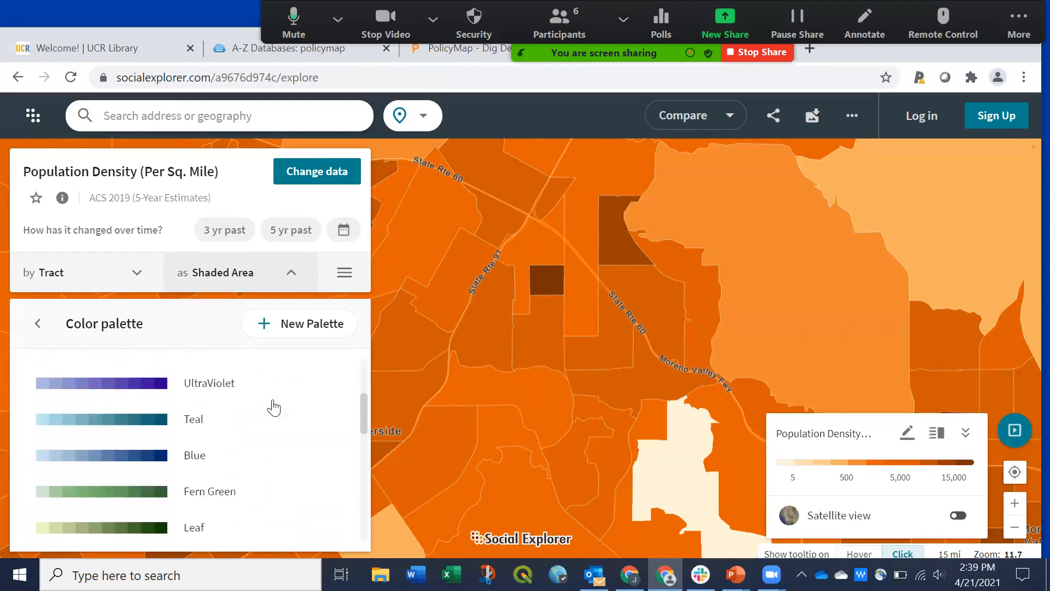
pyautogui.scroll(-6, 274, 408)
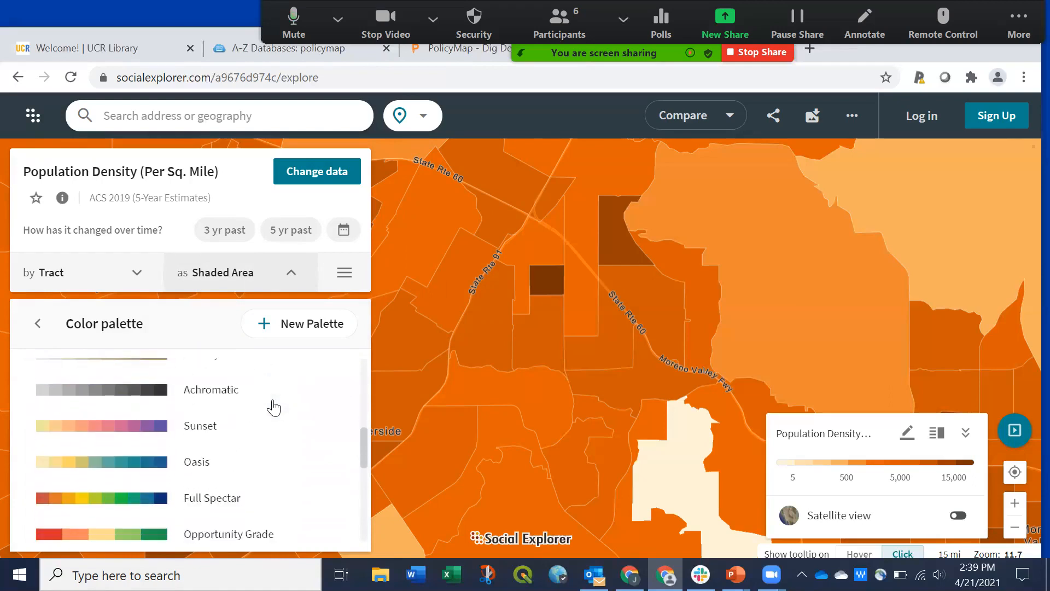
pyautogui.scroll(-4, 274, 407)
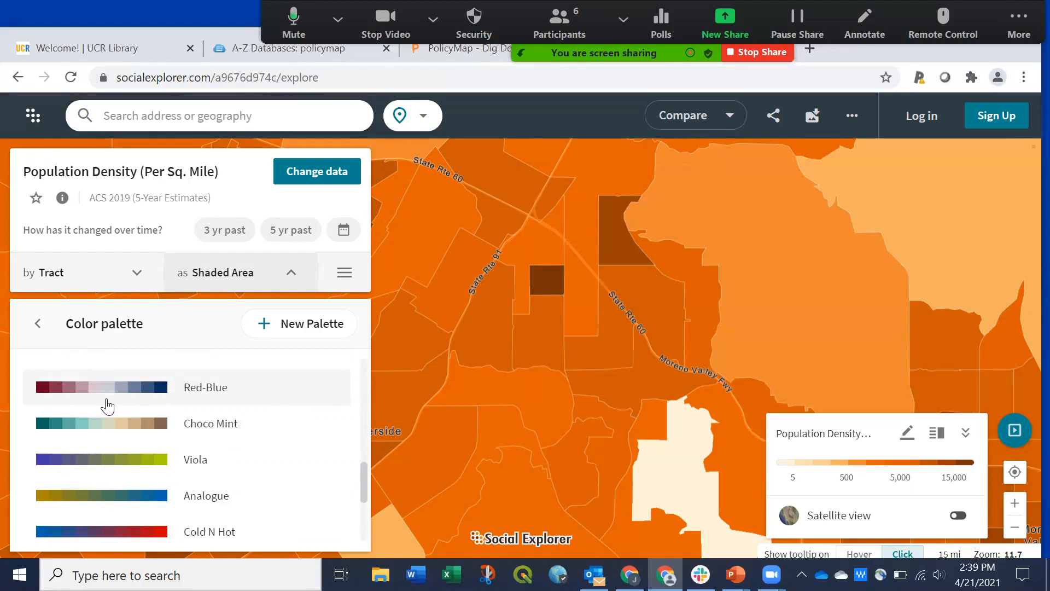
pyautogui.scroll(-2, 169, 428)
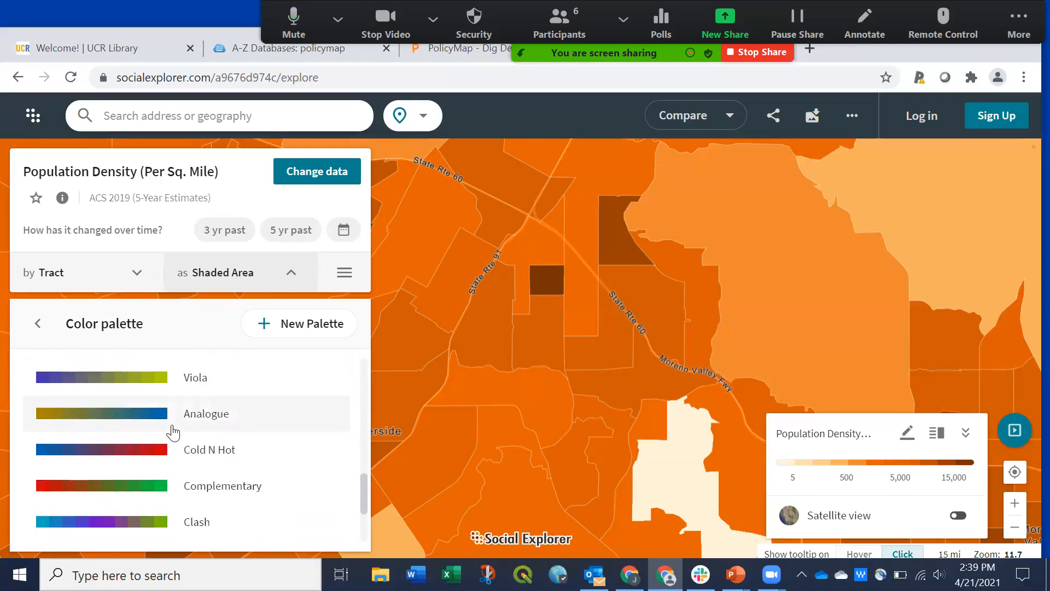
pyautogui.scroll(-2, 173, 432)
pyautogui.scroll(-3, 173, 431)
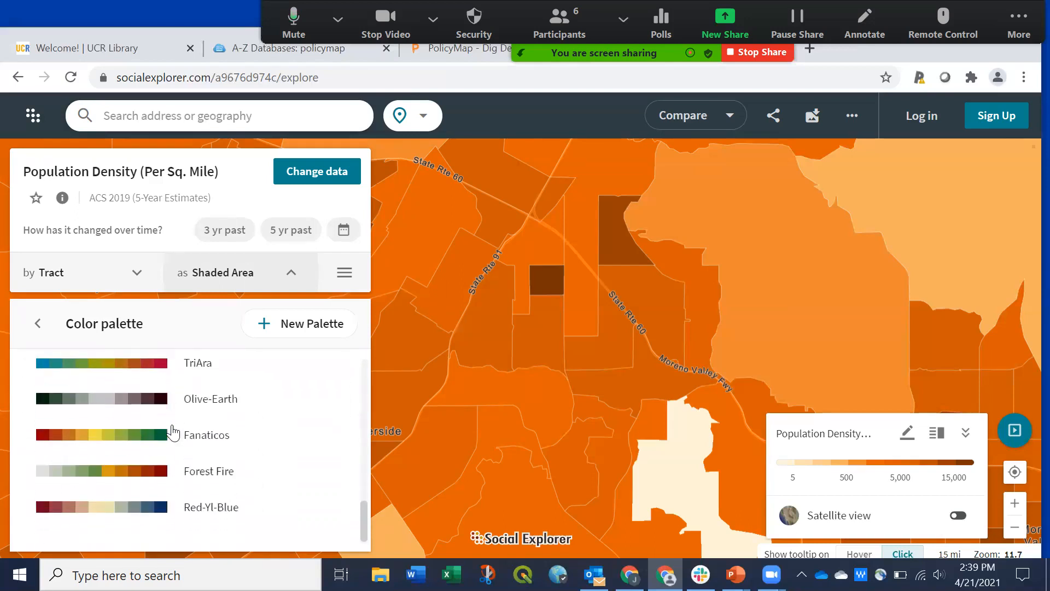
pyautogui.scroll(12, 172, 432)
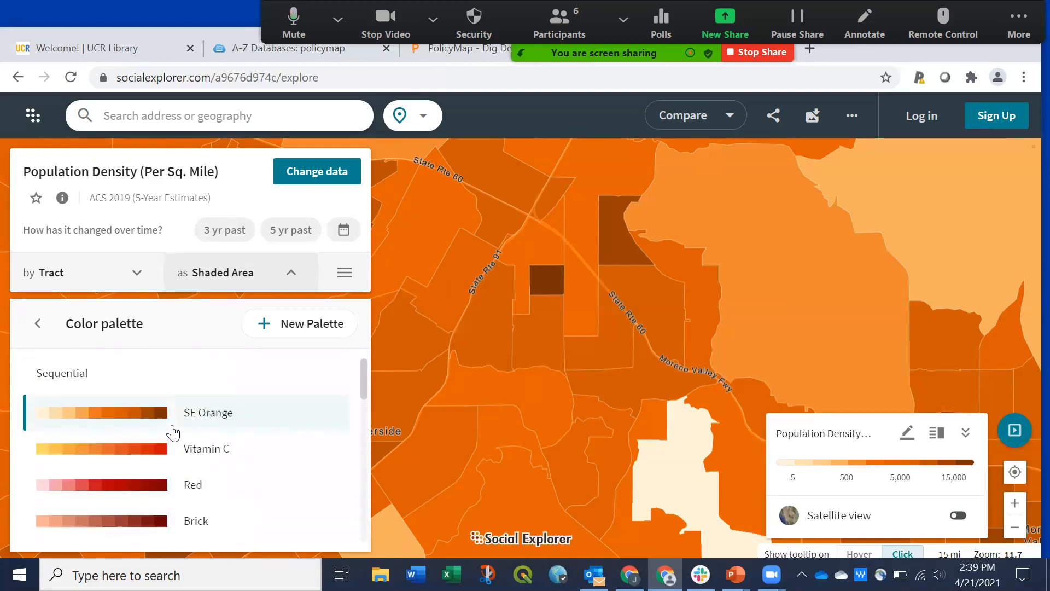
pyautogui.click(39, 325)
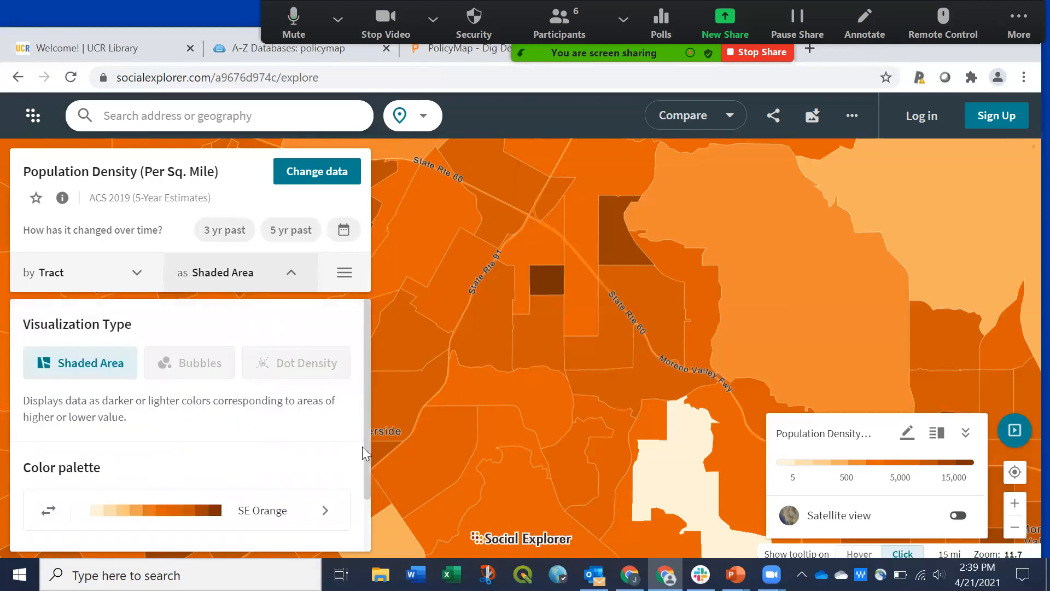
# Step: Examine the cutpoint editor's number of classes and classification methods, keeping 11 classes with the Category (Default) method
pyautogui.scroll(-1, 362, 446)
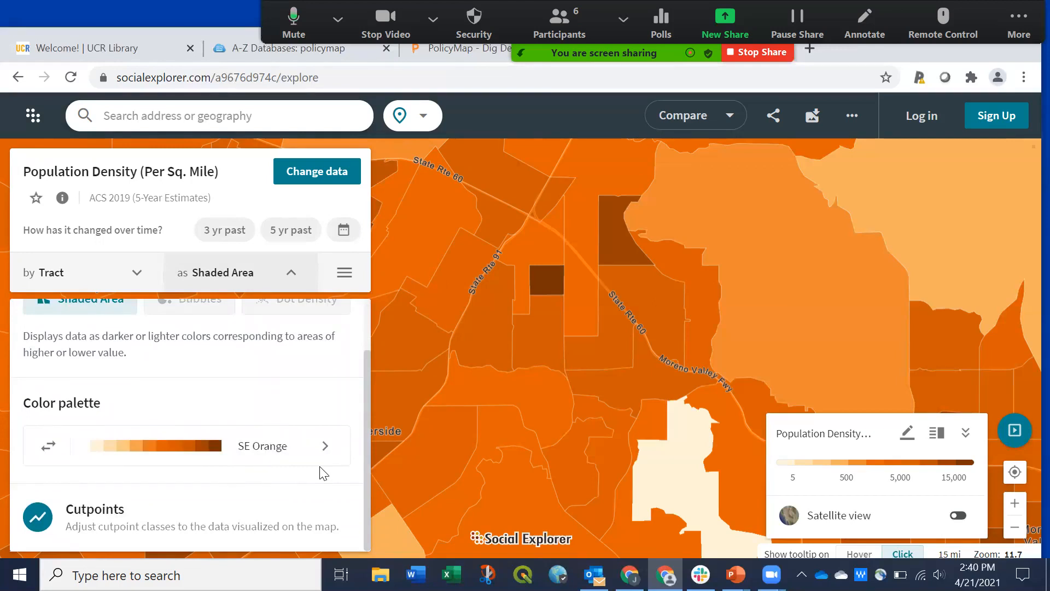
pyautogui.click(123, 516)
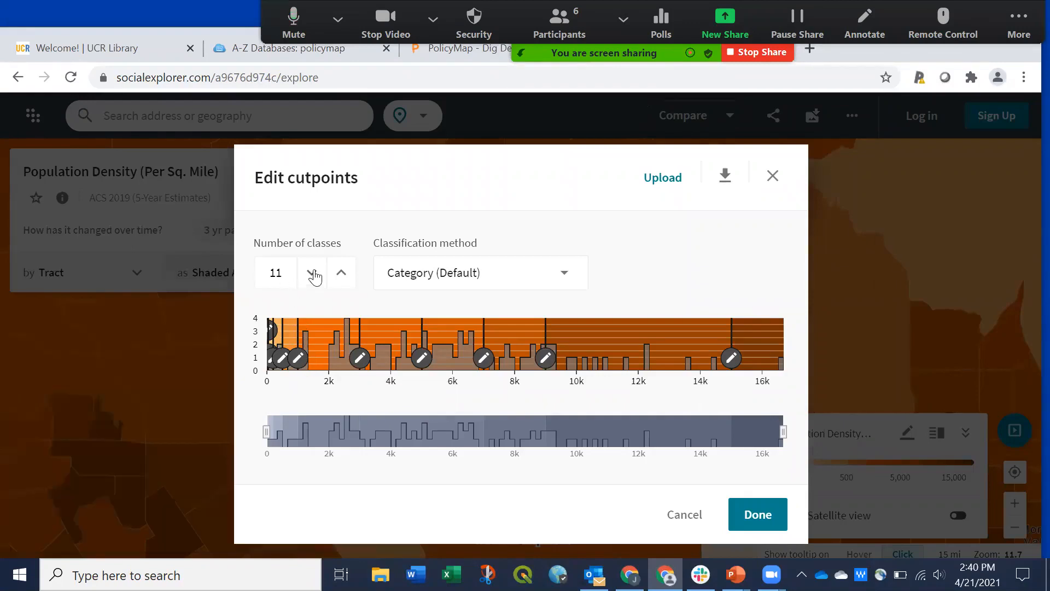
pyautogui.click(311, 273)
pyautogui.click(342, 273)
pyautogui.click(566, 282)
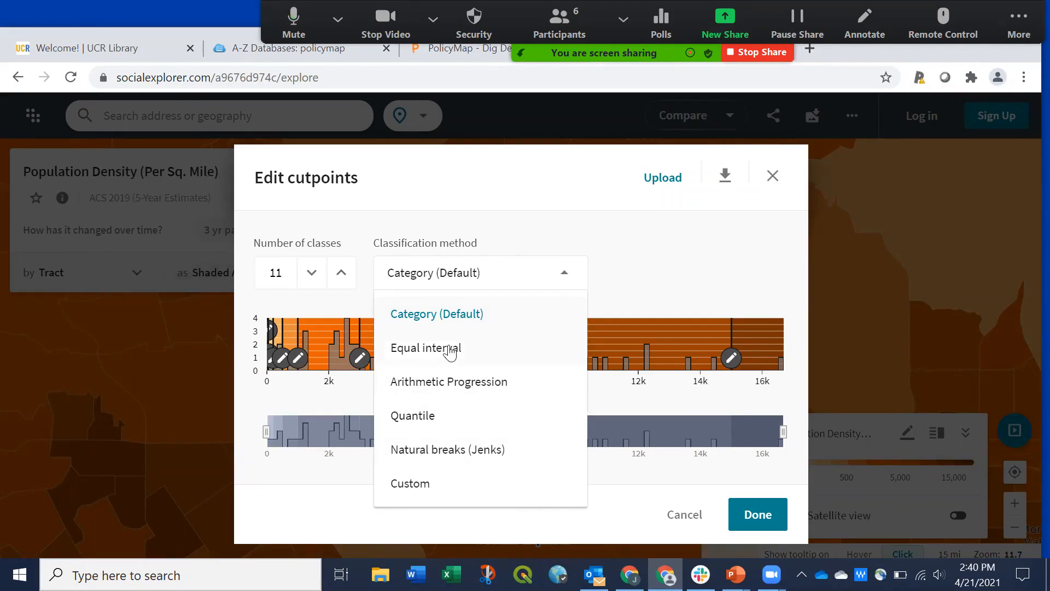
pyautogui.click(562, 281)
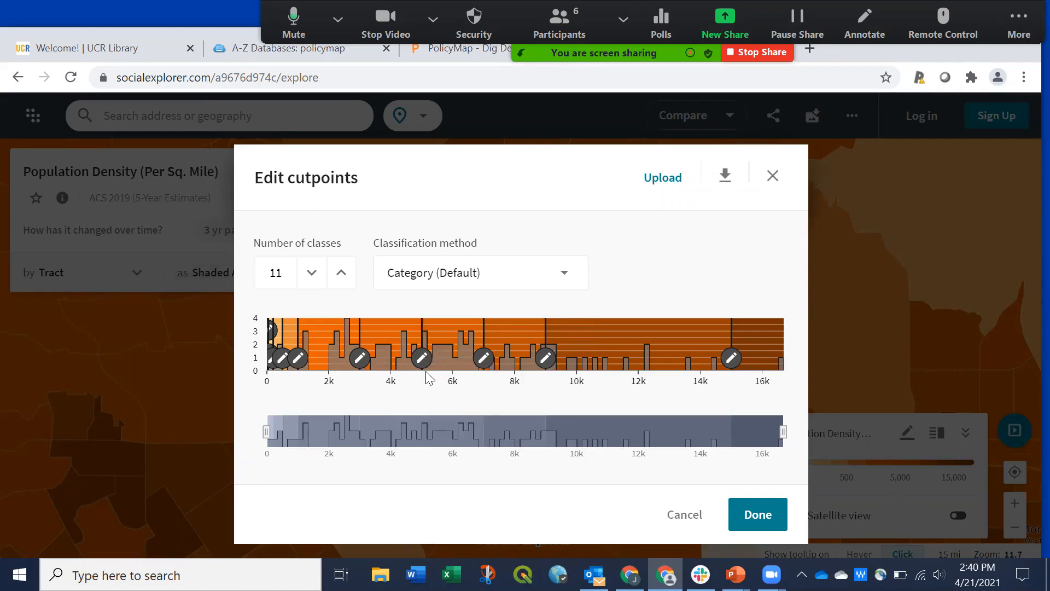
pyautogui.click(757, 514)
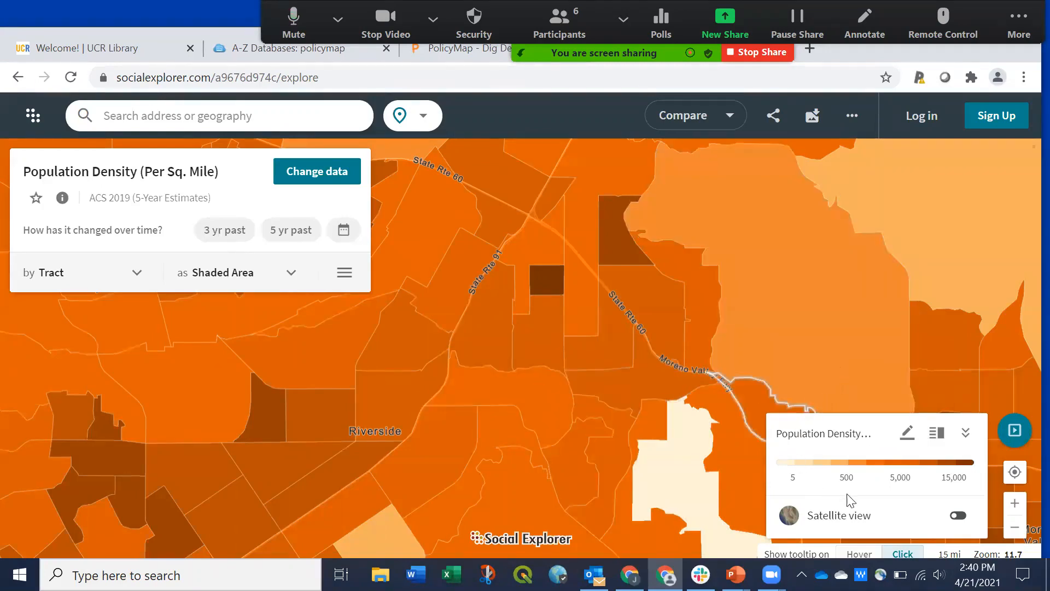
# Step: Try the satellite view in color with 30% data opacity, and return to the plain shaded map
pyautogui.click(964, 517)
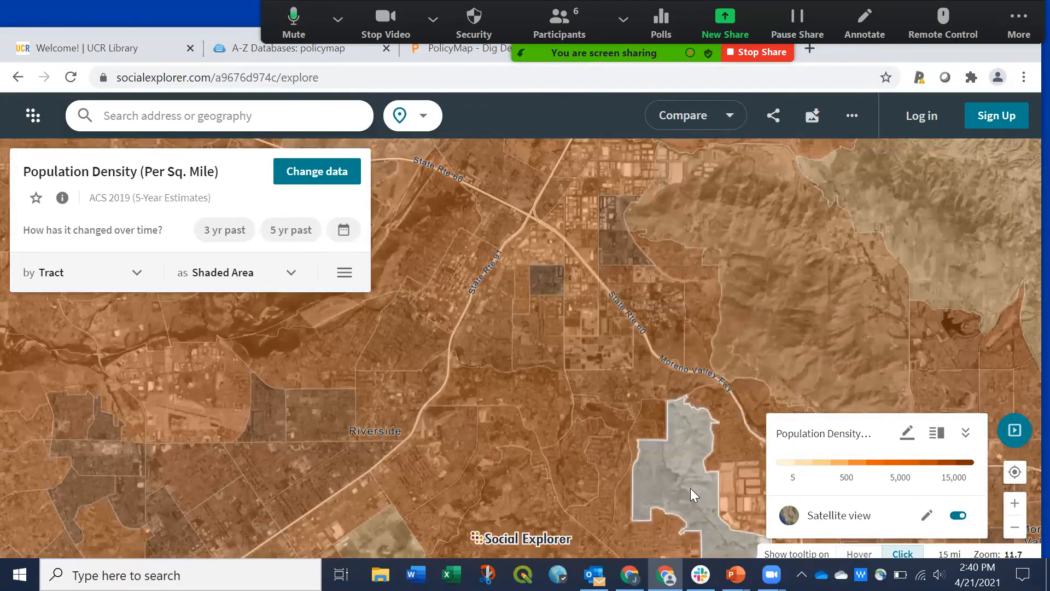
pyautogui.click(927, 516)
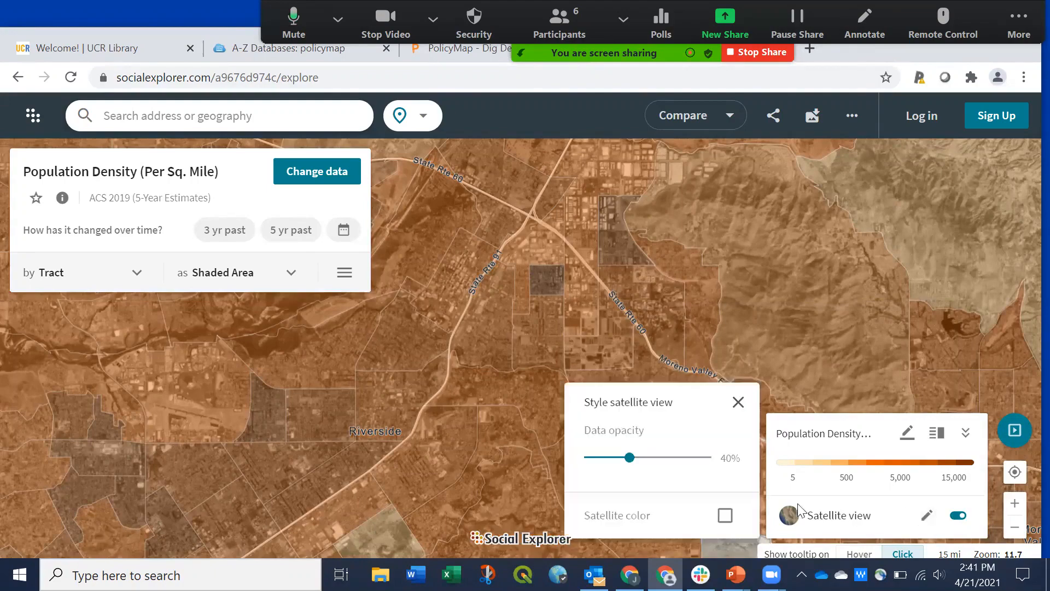
pyautogui.click(726, 517)
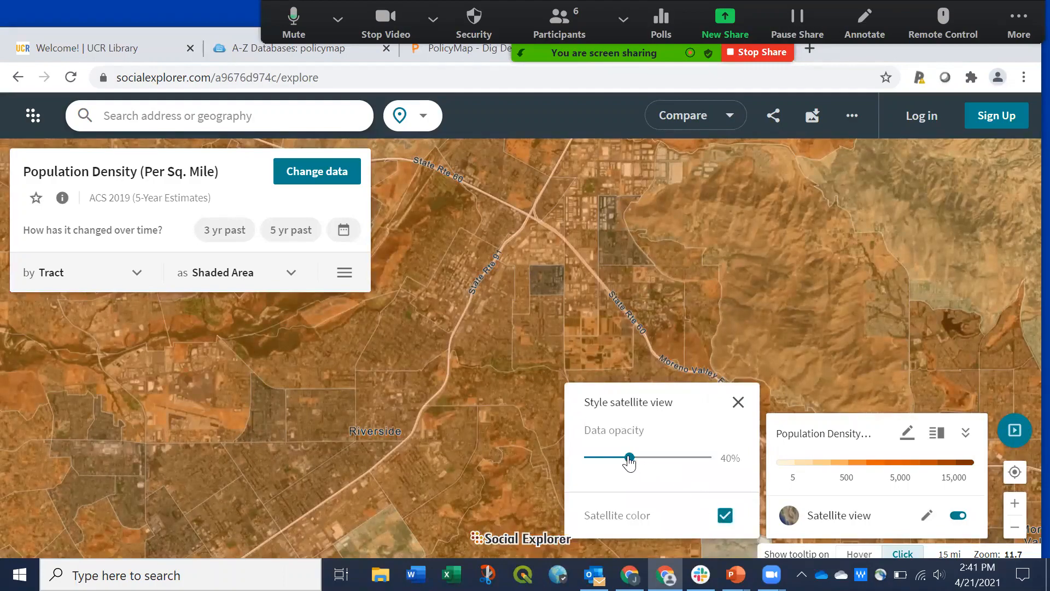
pyautogui.moveTo(628, 462)
pyautogui.mouseDown()
pyautogui.moveTo(614, 461)
pyautogui.moveTo(626, 465)
pyautogui.mouseUp()
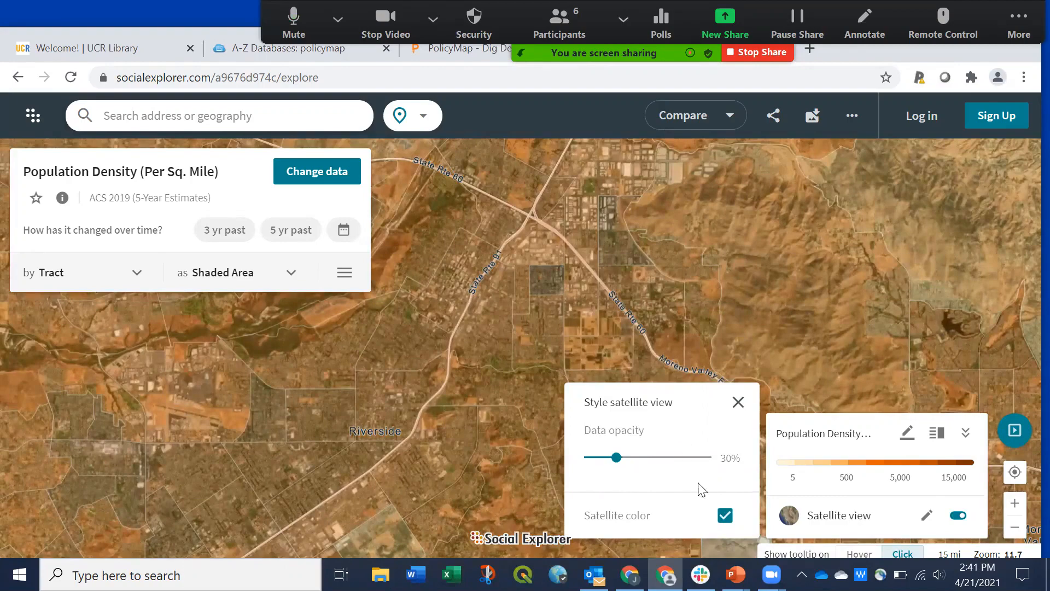
pyautogui.click(725, 516)
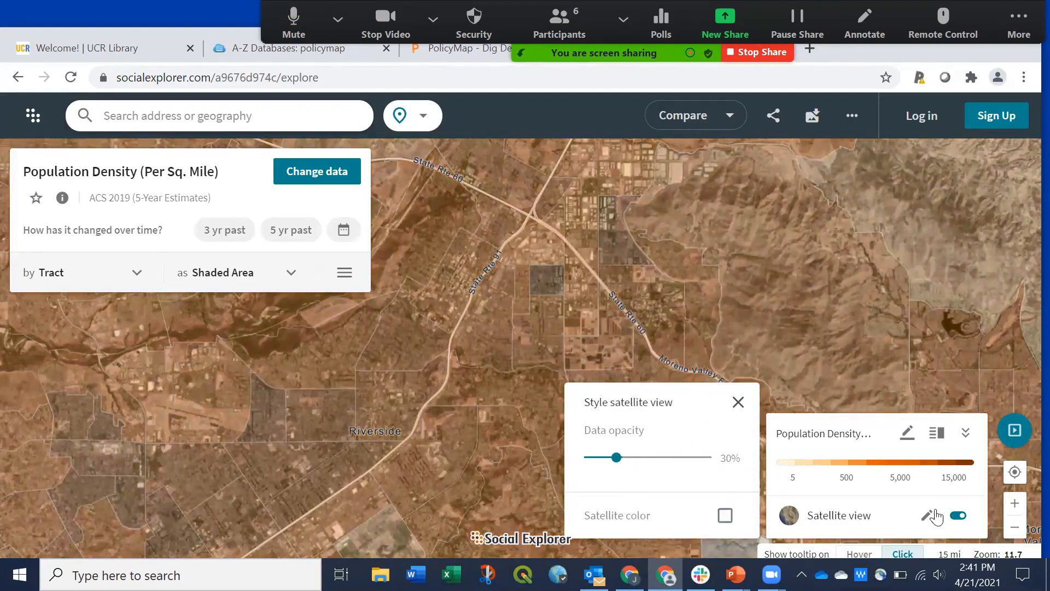
pyautogui.click(956, 516)
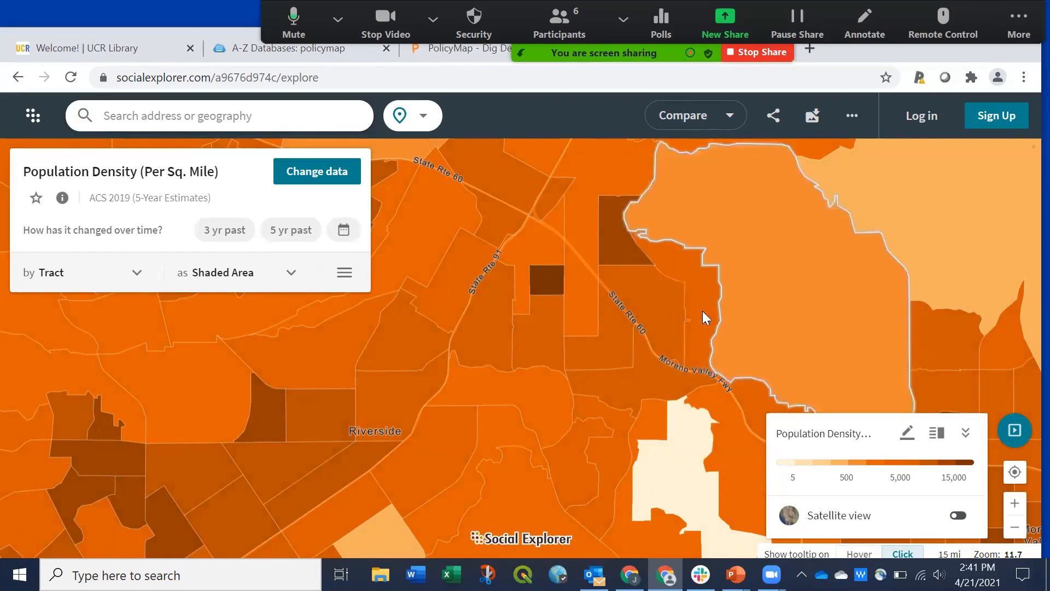
# Step: Start a map-based report and select six neighboring Riverside County census tracts around State Rte 60
pyautogui.click(345, 276)
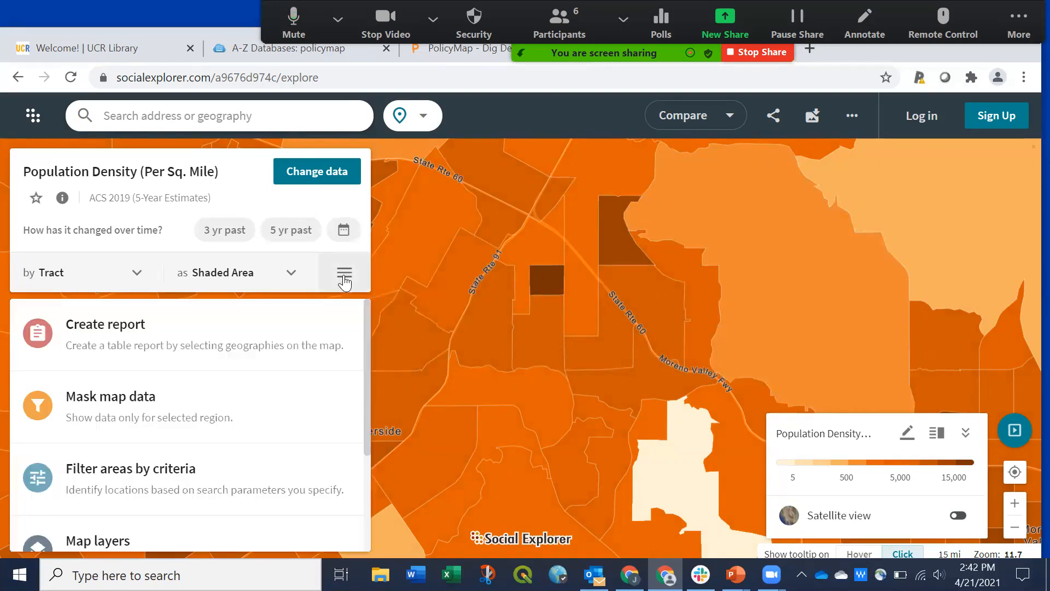
pyautogui.click(148, 335)
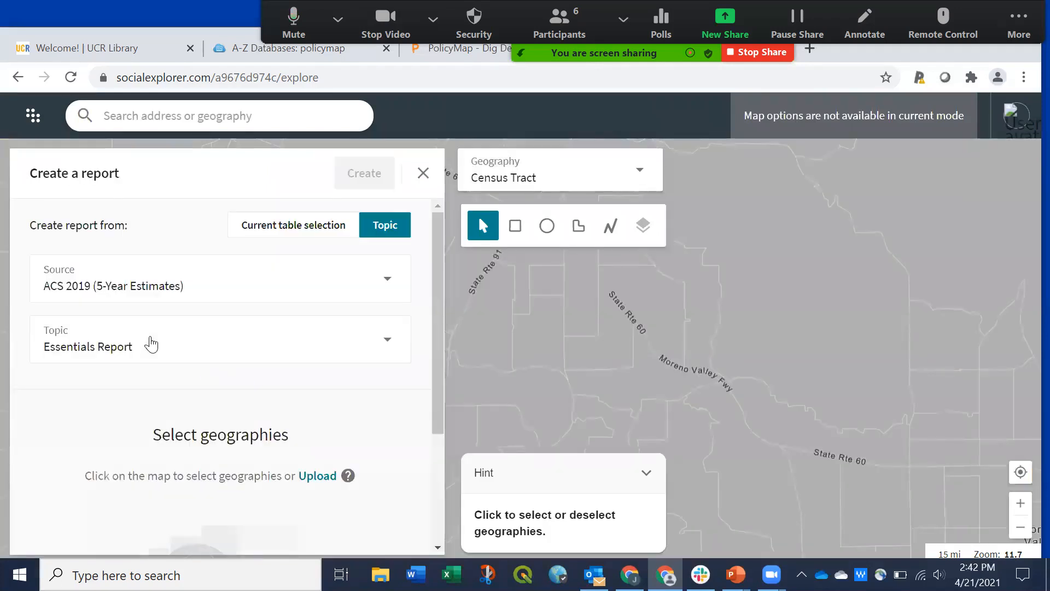
pyautogui.click(539, 331)
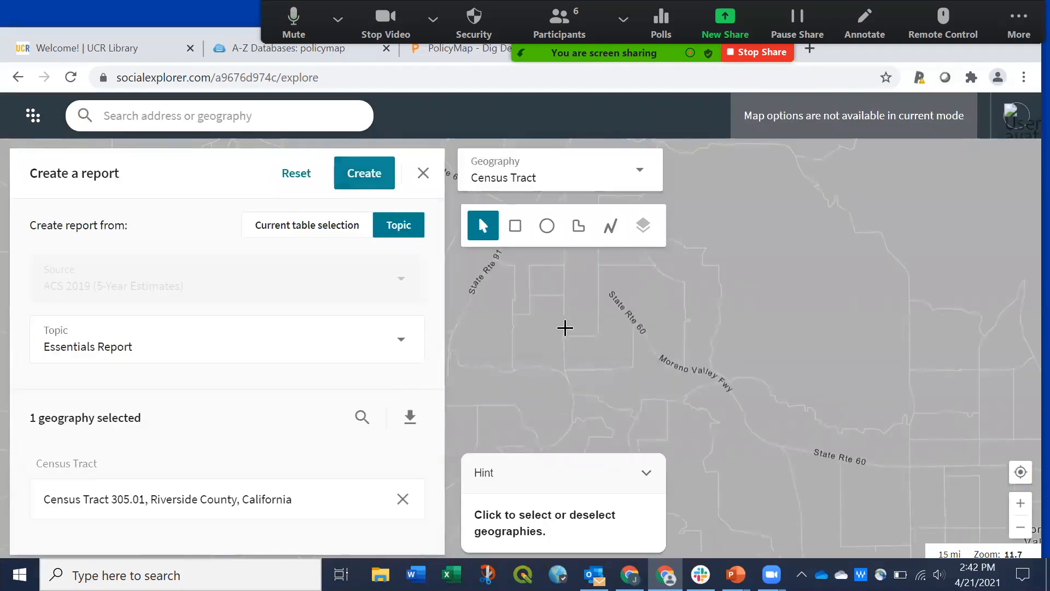
pyautogui.click(582, 309)
pyautogui.click(552, 287)
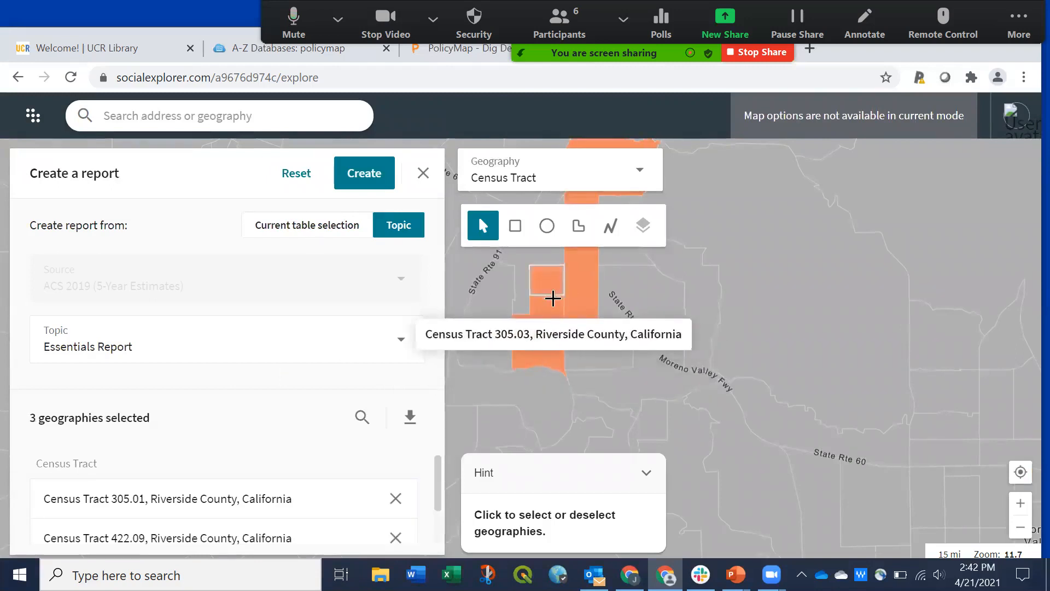
pyautogui.click(596, 351)
pyautogui.click(553, 405)
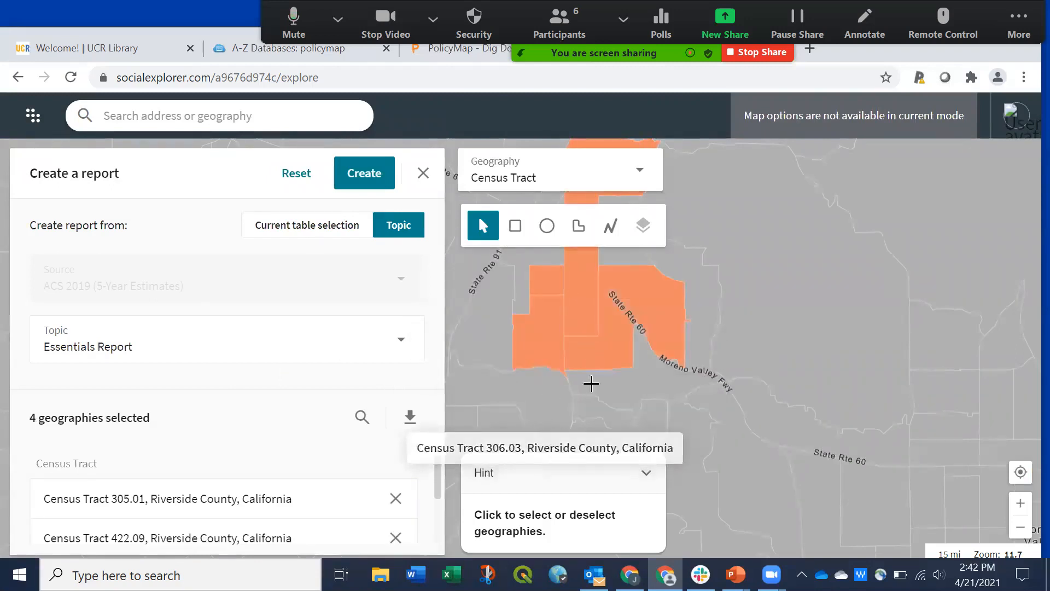
pyautogui.click(615, 386)
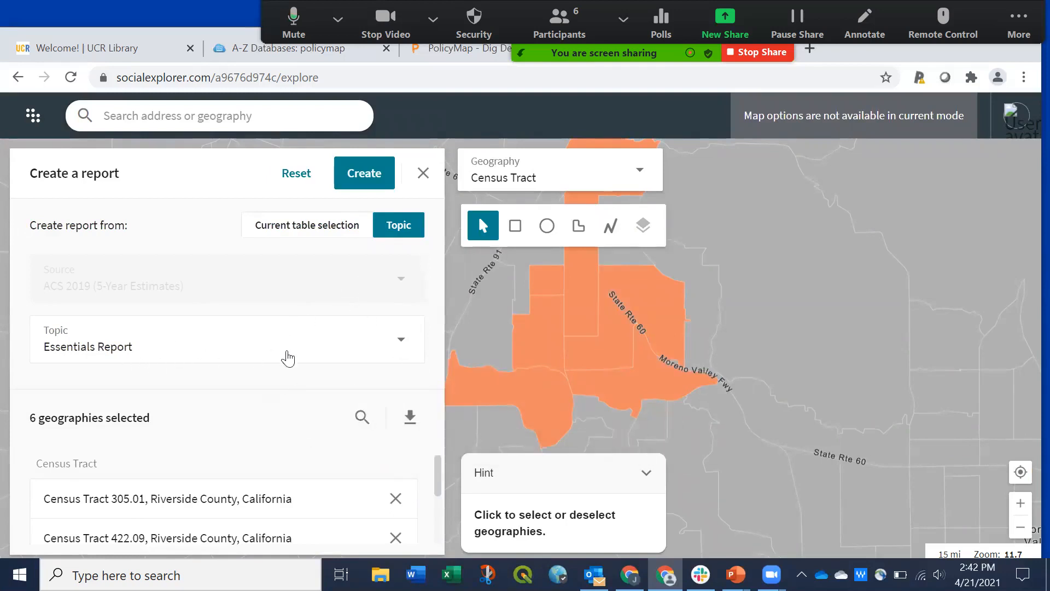
# Step: Browse the report topics available for ACS 2019 (5-Year Estimates), keeping Essentials Report
pyautogui.click(403, 345)
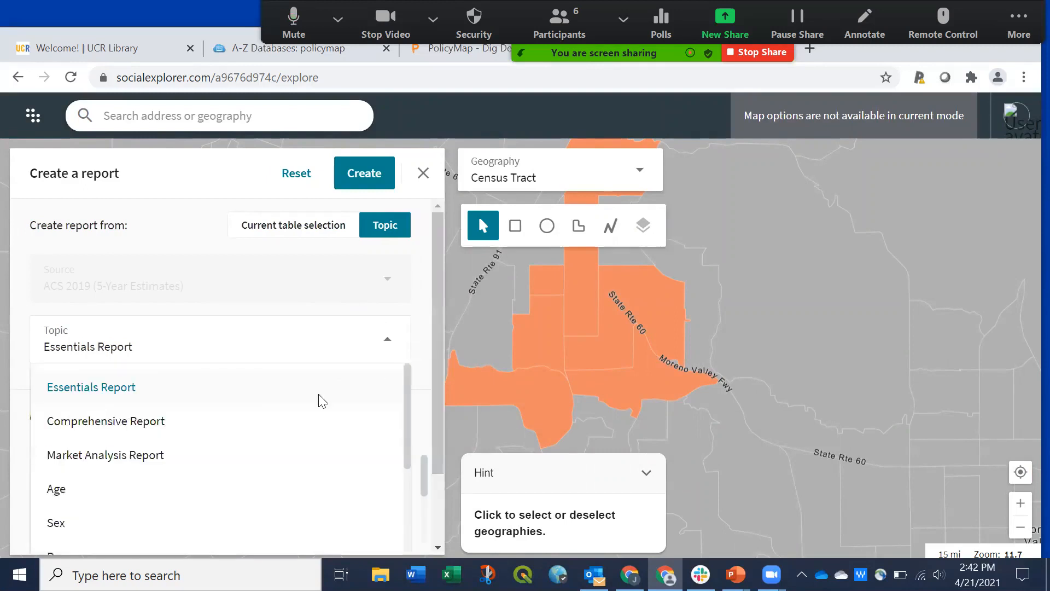
pyautogui.scroll(-5, 320, 399)
pyautogui.scroll(-3, 321, 401)
pyautogui.scroll(10, 321, 401)
pyautogui.click(389, 344)
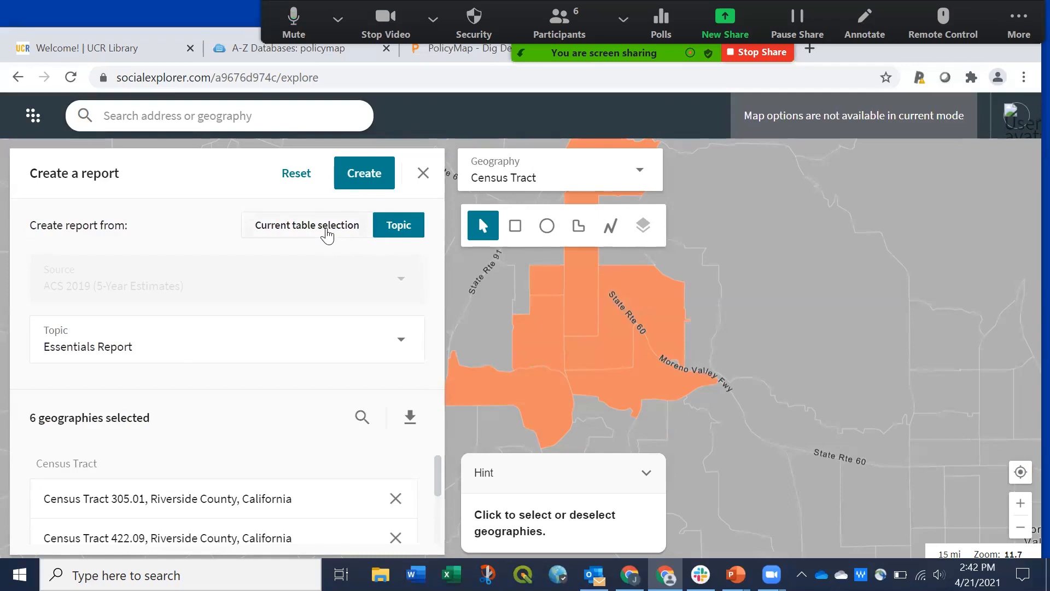
# Step: Base the report on the current table selection and close the report setup without creating it
pyautogui.click(328, 235)
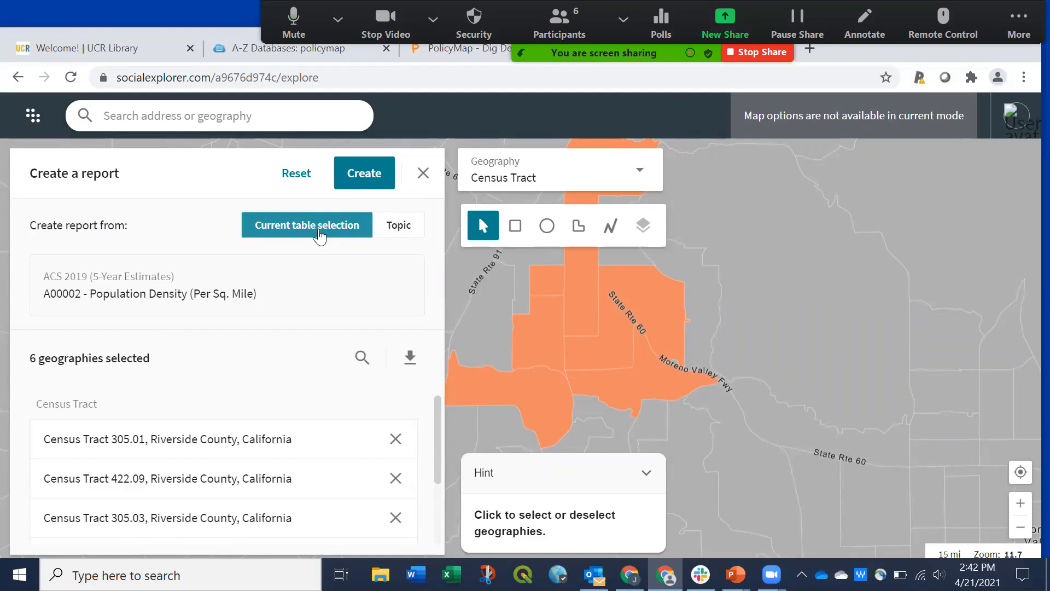
pyautogui.click(432, 175)
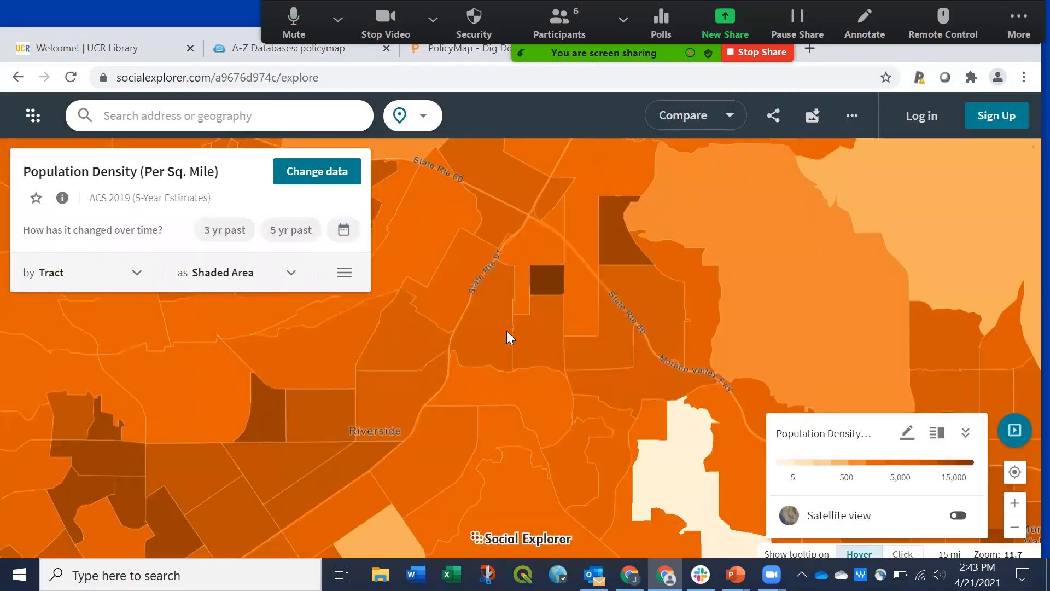
# Step: Review the map's masking, filtering, layer and annotation tools, and open the library of layers that can be added
pyautogui.click(350, 275)
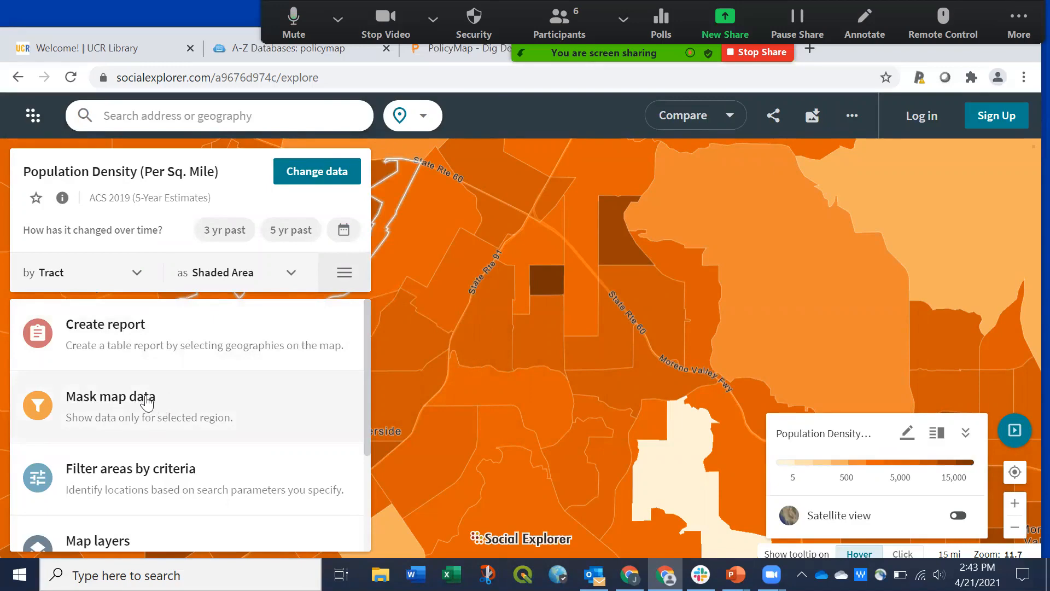
pyautogui.scroll(-2, 147, 401)
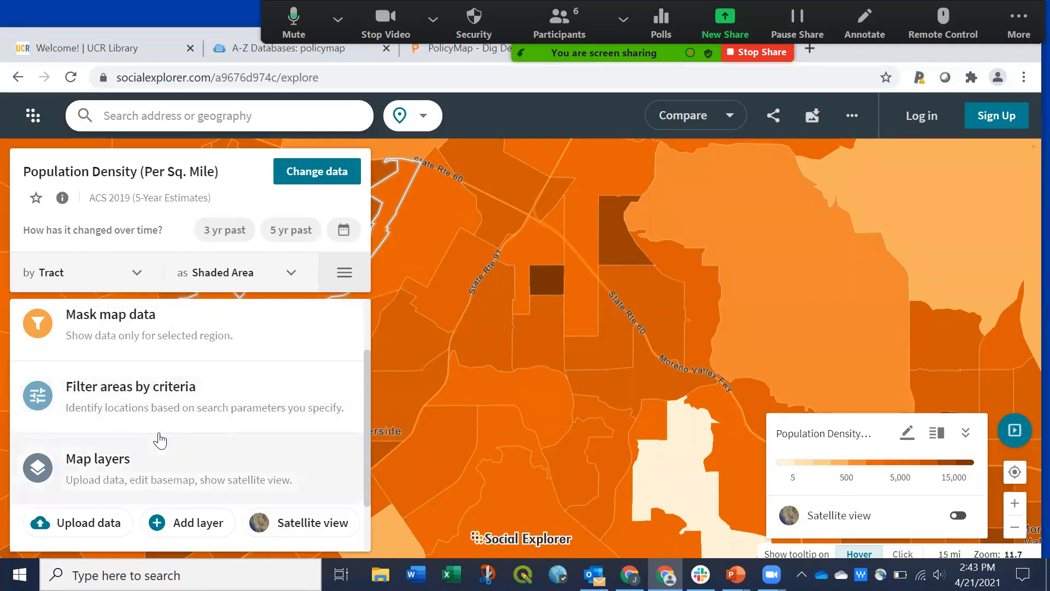
pyautogui.scroll(-1, 157, 437)
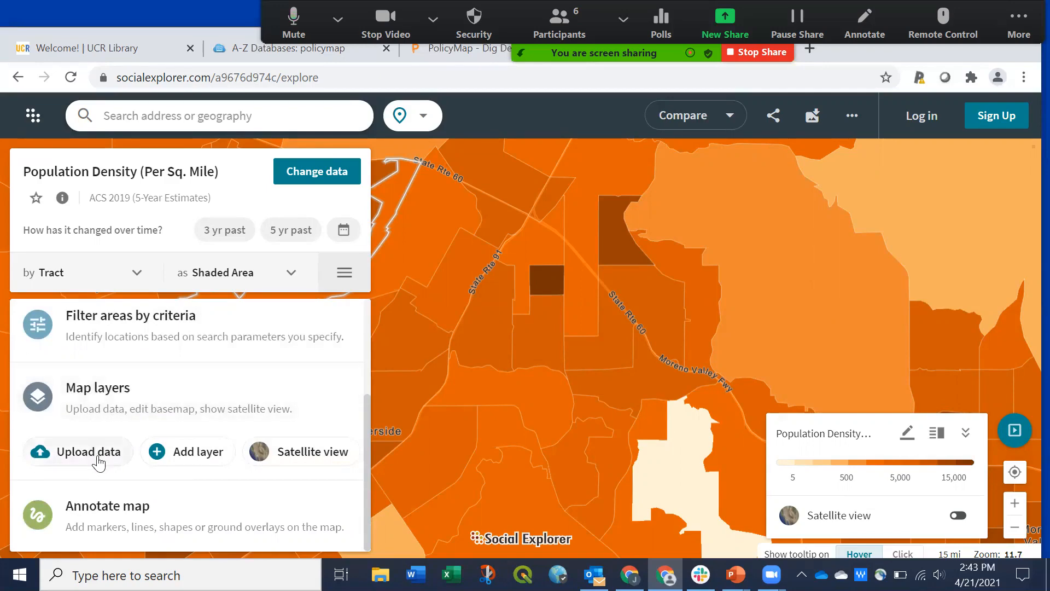
pyautogui.click(189, 458)
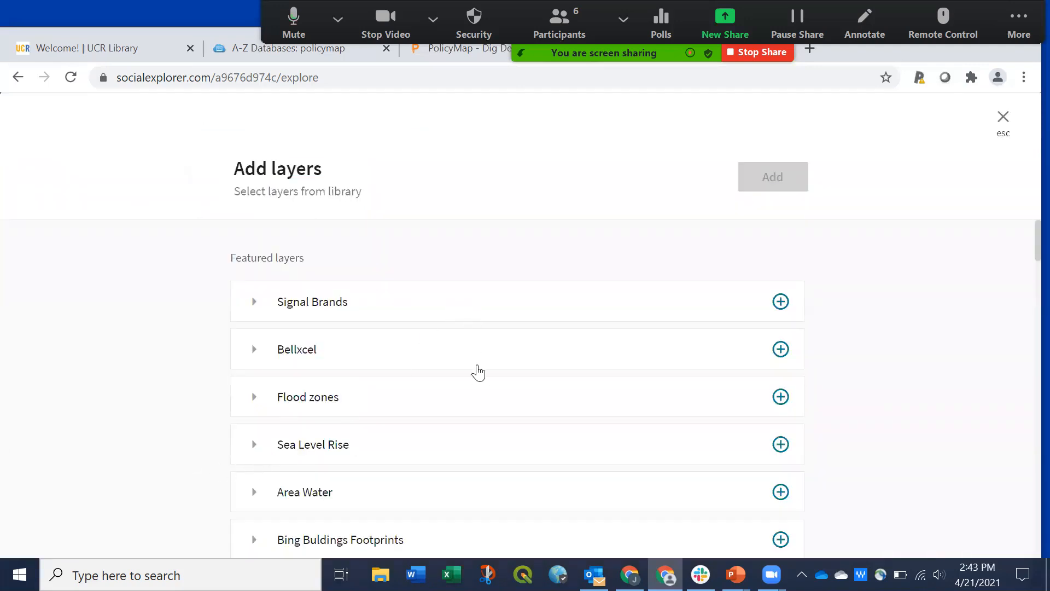
# Step: Browse the featured layers in the layer library, from Signal Brands to HGL Pipelines, and close the library without adding any
pyautogui.scroll(-1, 478, 371)
pyautogui.scroll(-1, 478, 372)
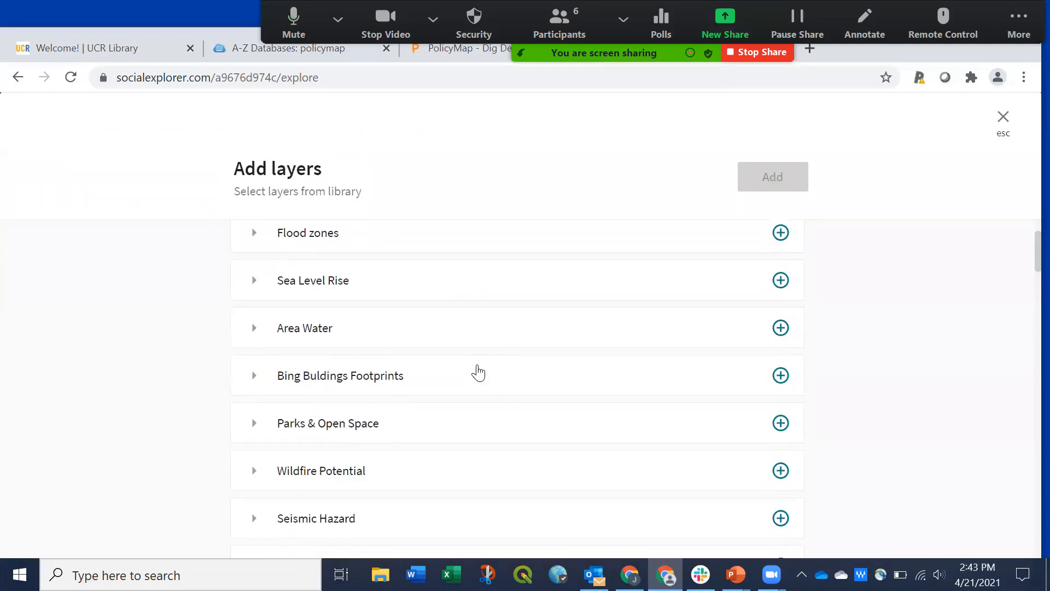
pyautogui.scroll(-1, 478, 372)
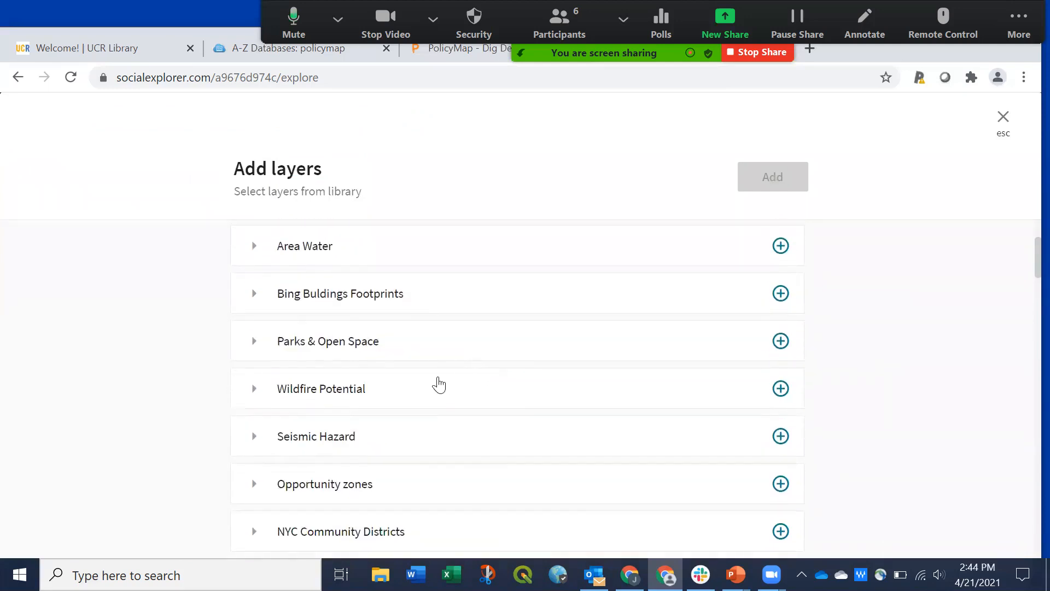
pyautogui.scroll(-15, 441, 384)
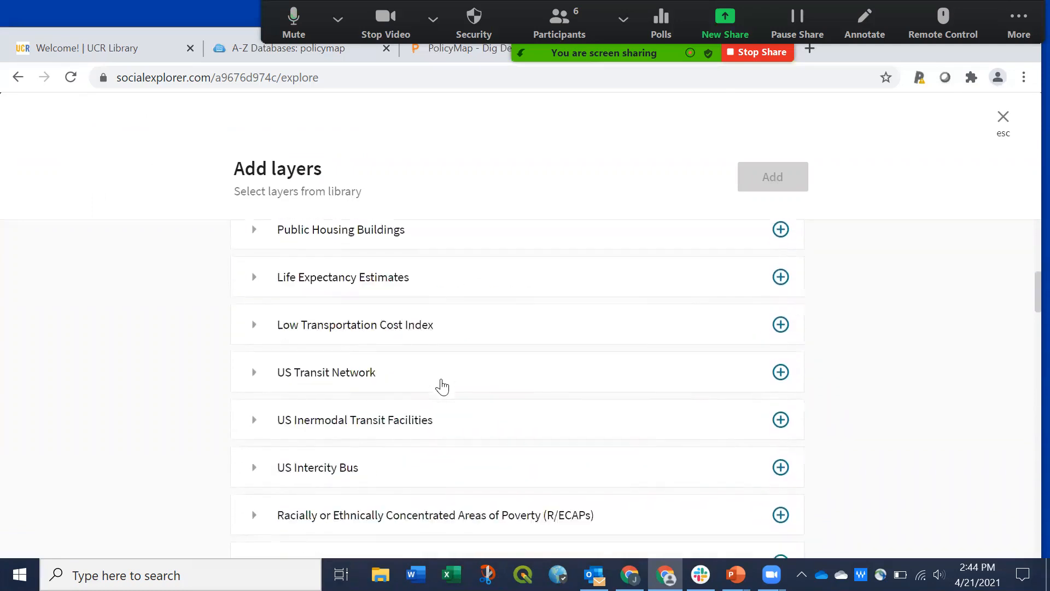
pyautogui.scroll(-5, 441, 387)
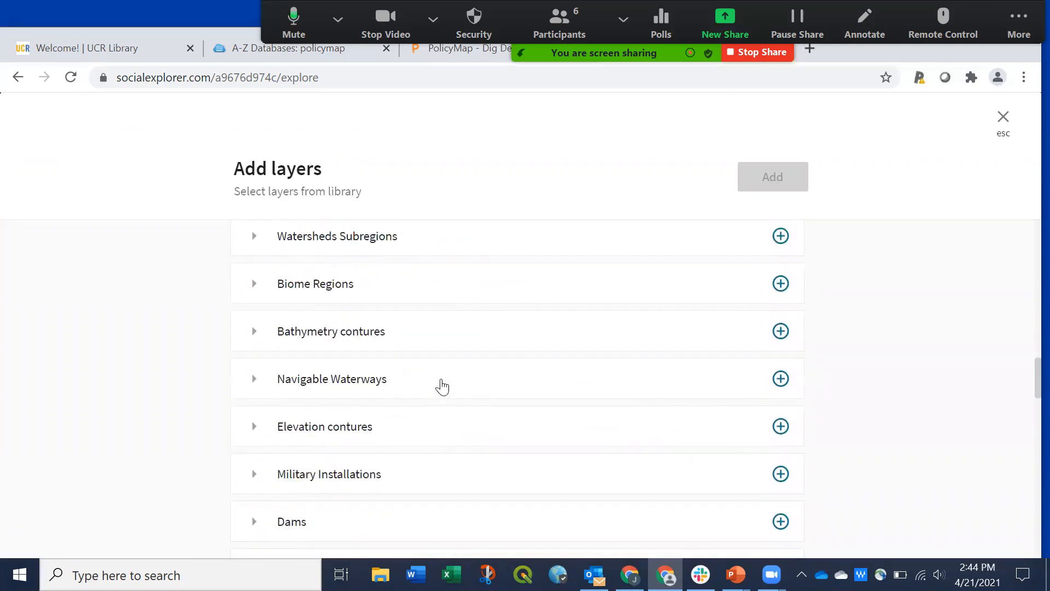
pyautogui.scroll(-6, 441, 387)
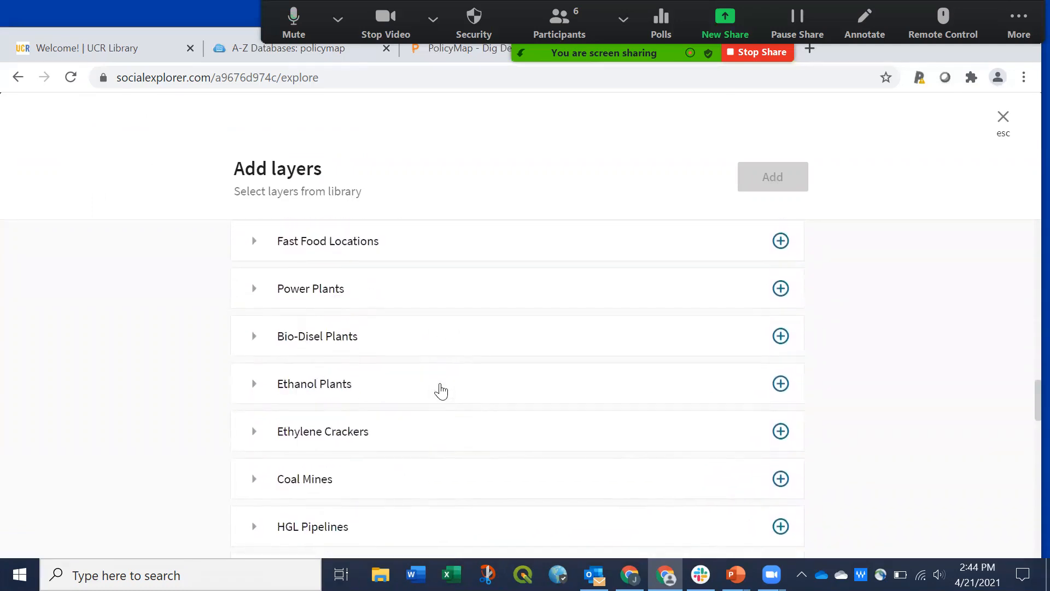
pyautogui.scroll(3, 441, 389)
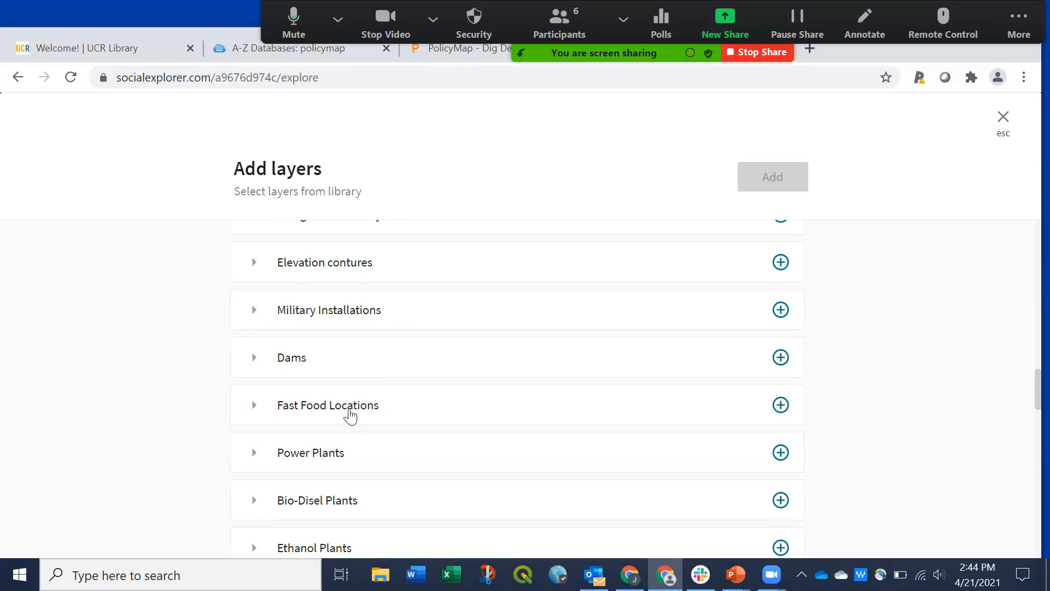
pyautogui.scroll(10, 348, 417)
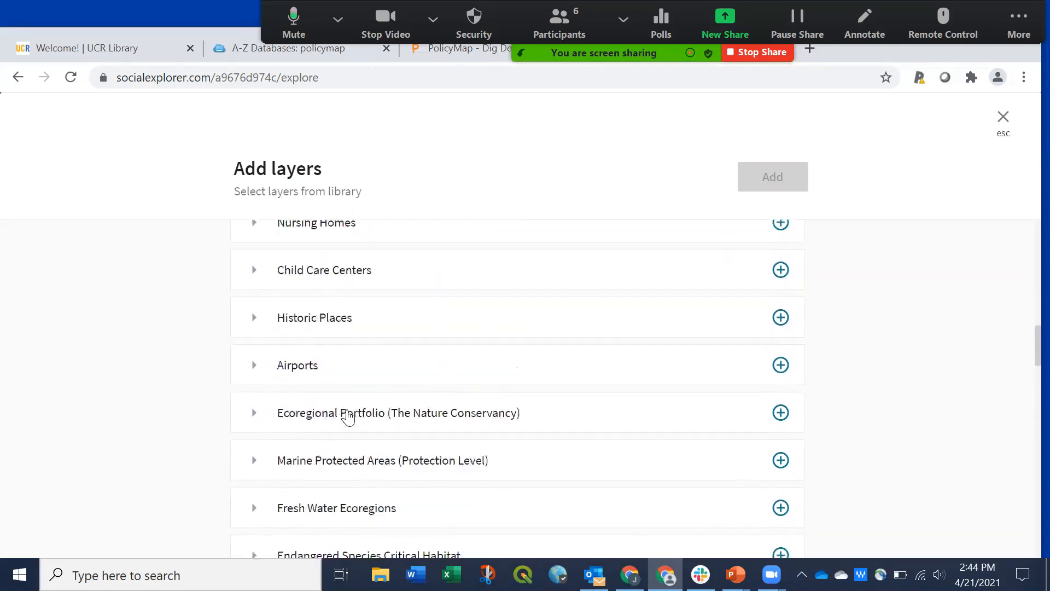
pyautogui.scroll(10, 350, 413)
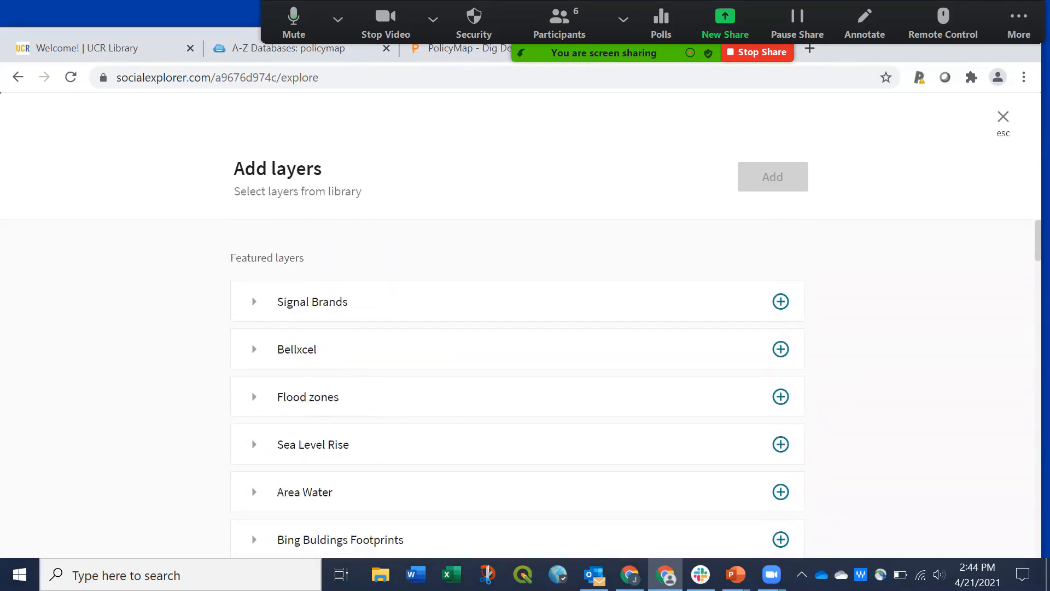
pyautogui.click(1025, 42)
pyautogui.click(690, 176)
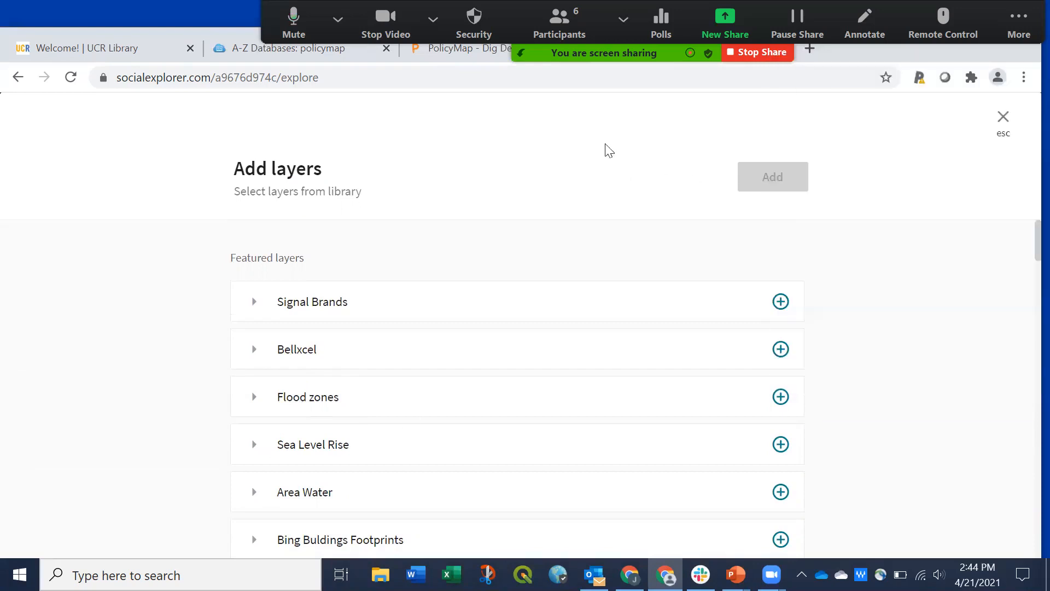
pyautogui.click(1003, 121)
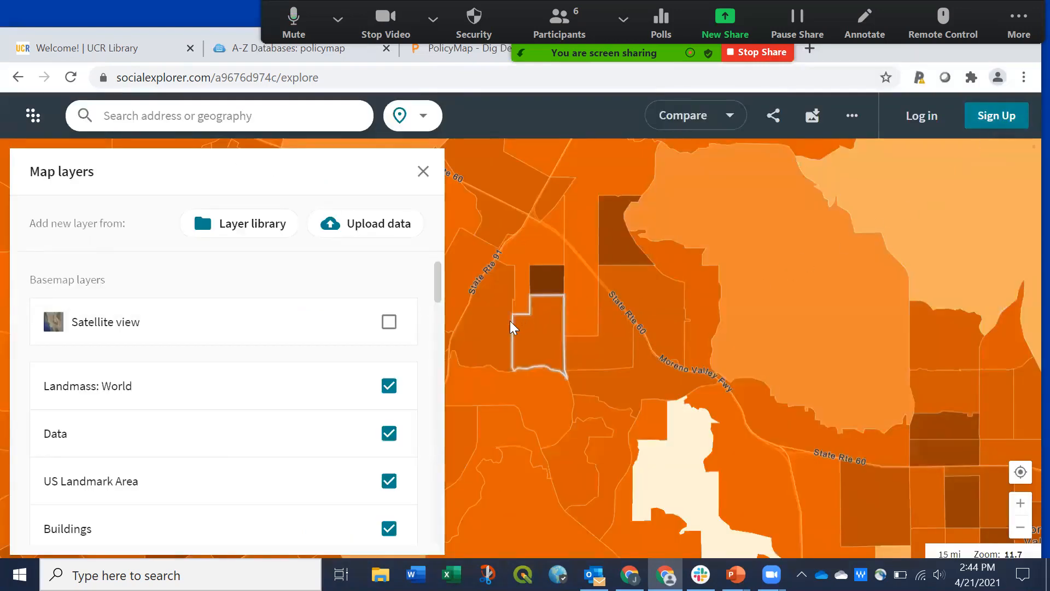
# Step: Review the basemap layers list, close it, and look through the map's report, masking, filtering, layer and annotation tools
pyautogui.scroll(-2, 400, 298)
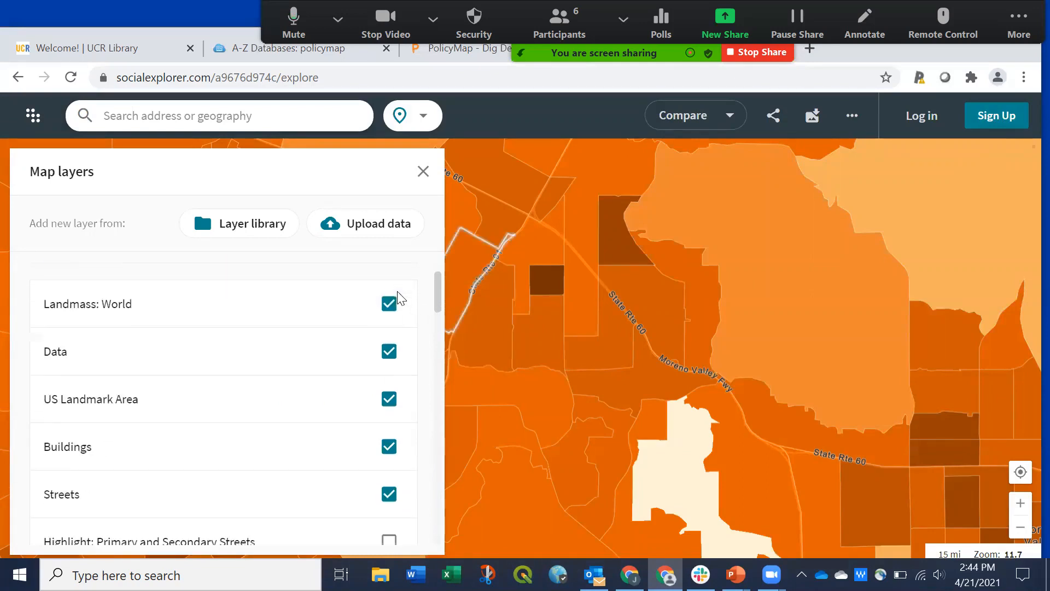
pyautogui.scroll(2, 400, 298)
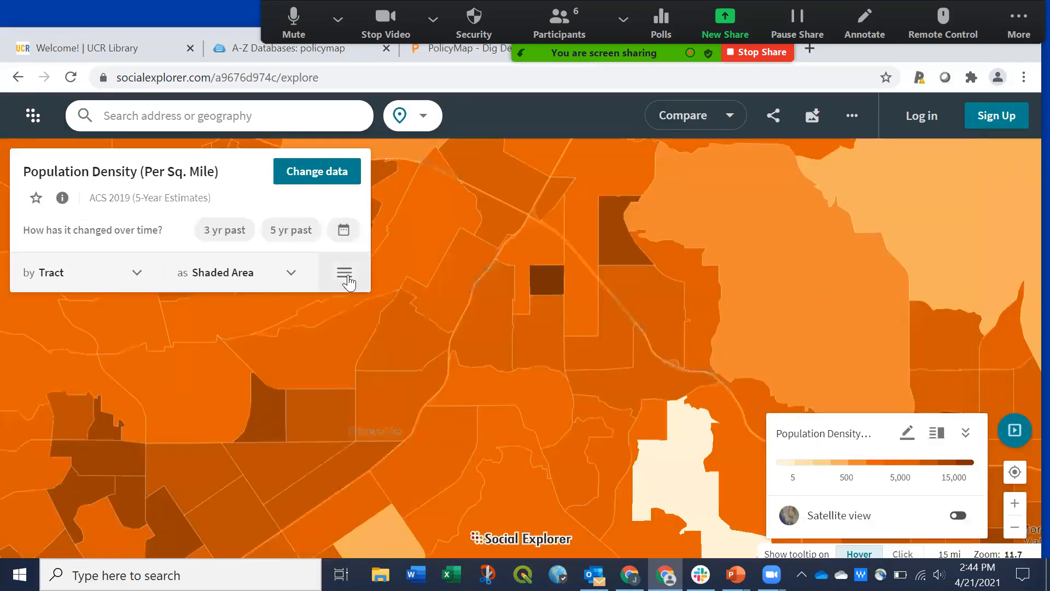
pyautogui.click(345, 274)
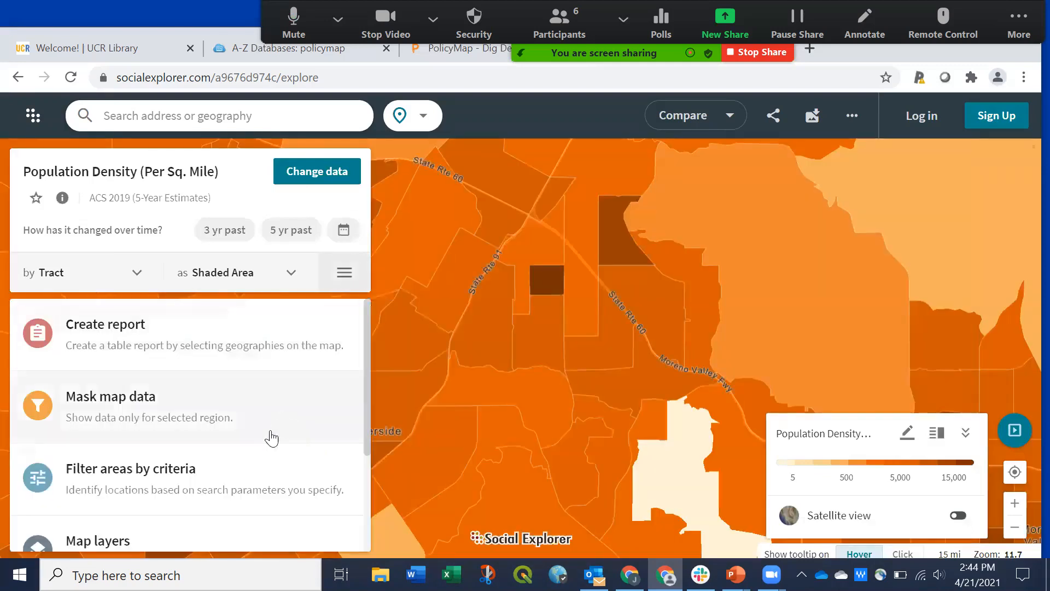
pyautogui.scroll(-3, 270, 436)
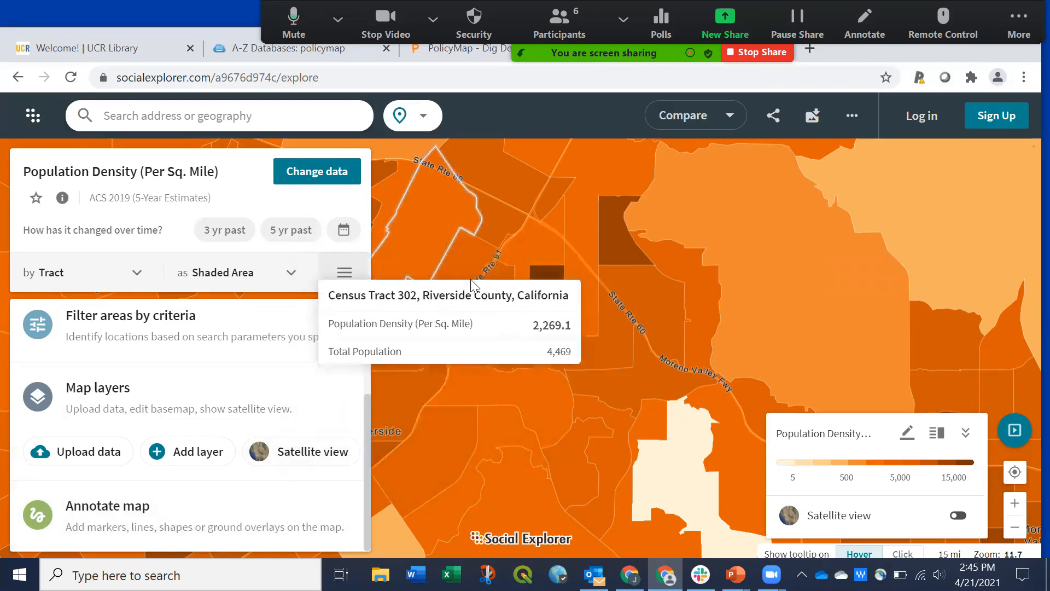
# Step: Make map tooltips show on click and set the compare view to Swipe
pyautogui.click(903, 554)
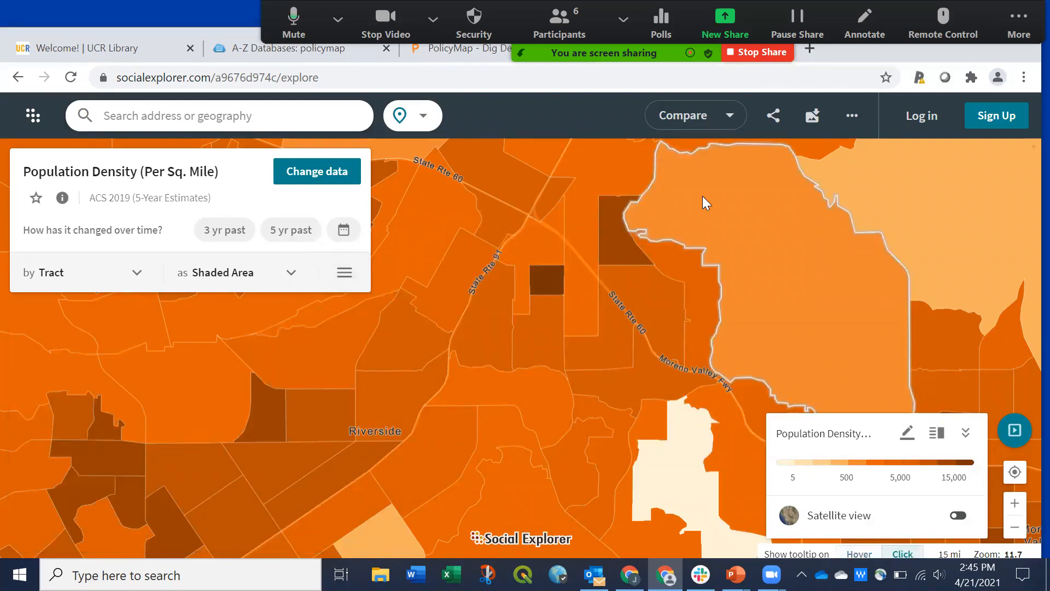
pyautogui.click(718, 119)
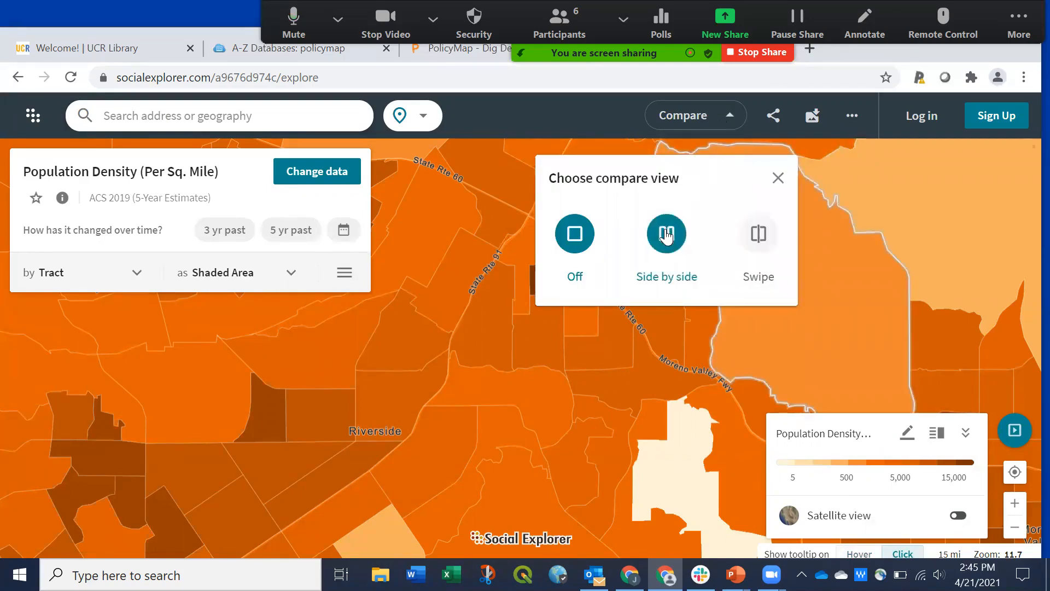
pyautogui.click(760, 240)
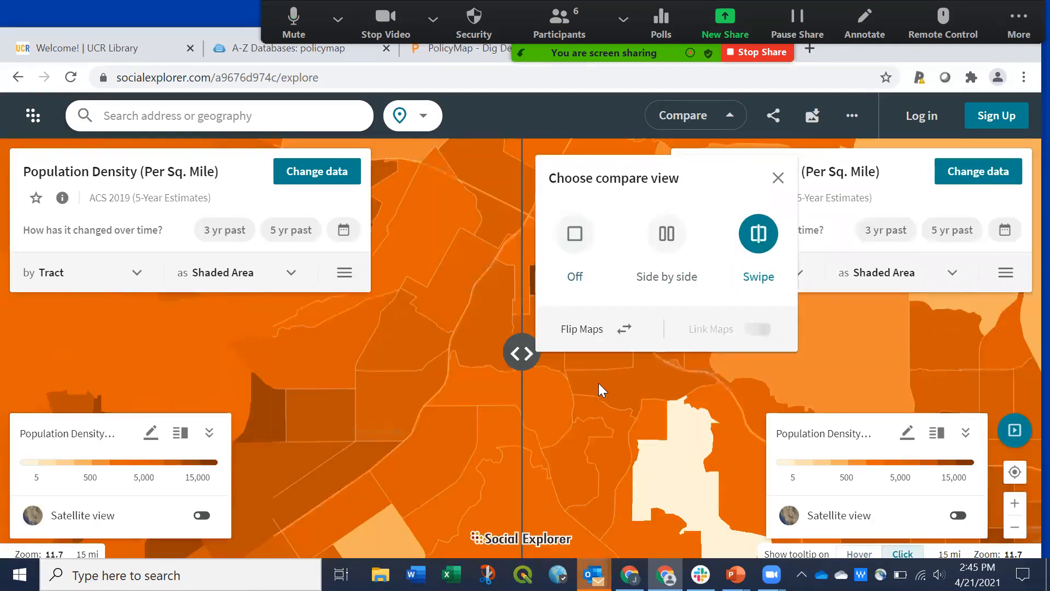
pyautogui.click(778, 179)
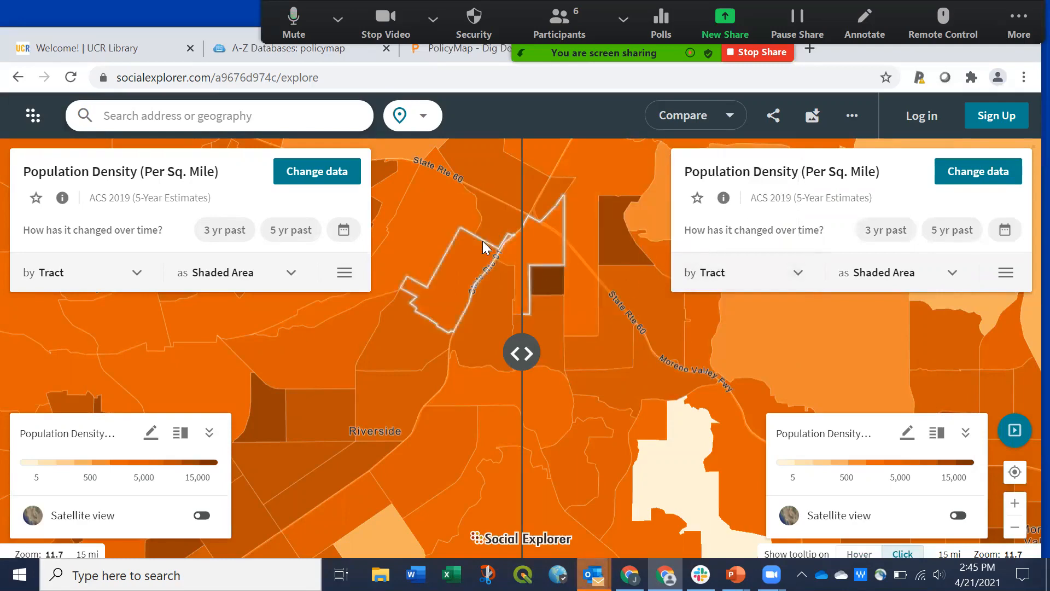
# Step: Browse the ACS data sources available for the left comparison map, keeping ACS 2019 (5-Year Estimates)
pyautogui.click(318, 178)
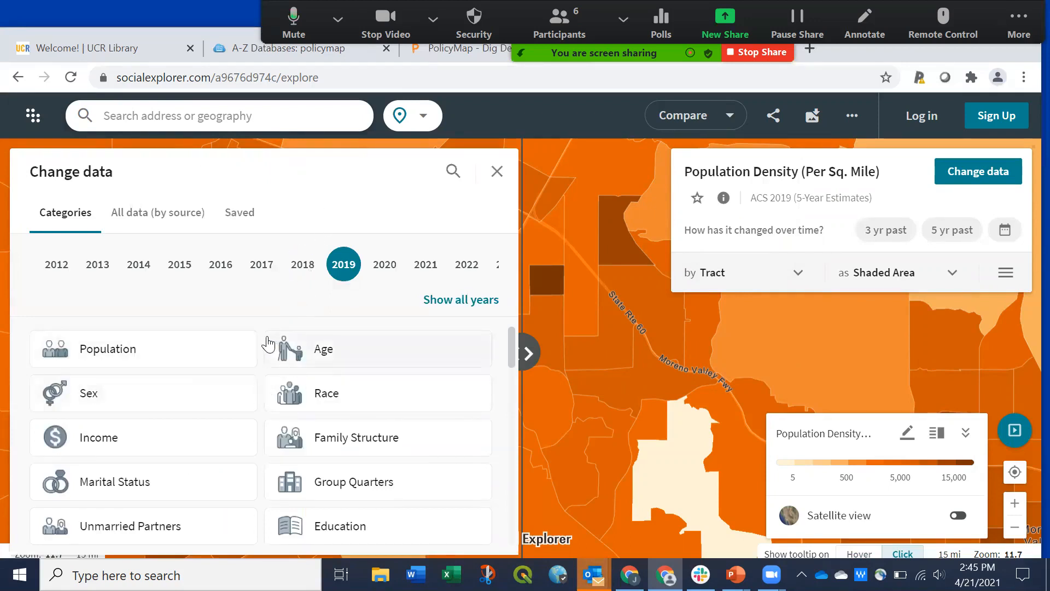
pyautogui.click(153, 216)
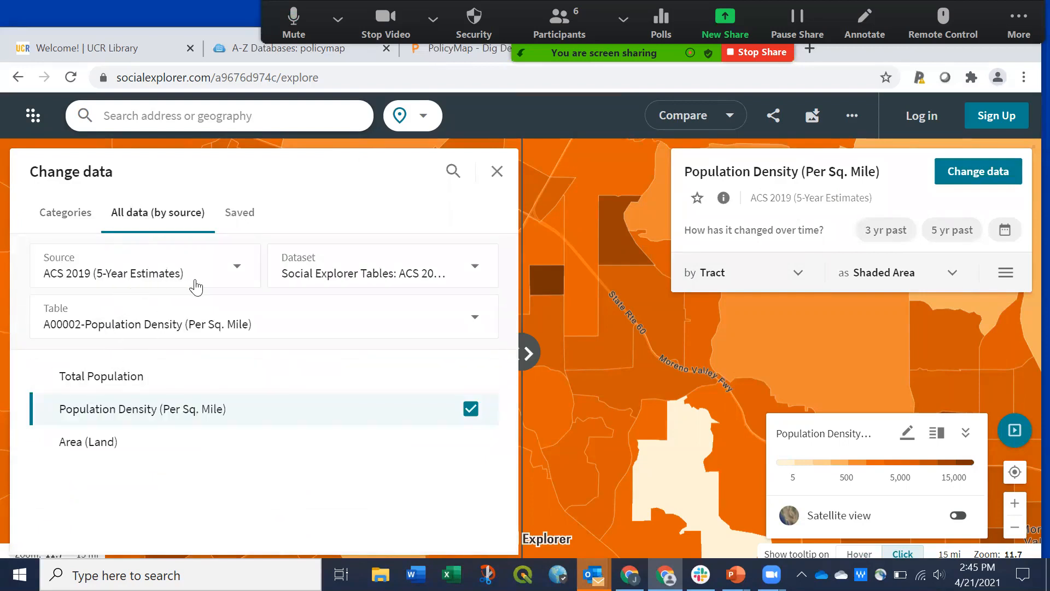
pyautogui.click(237, 268)
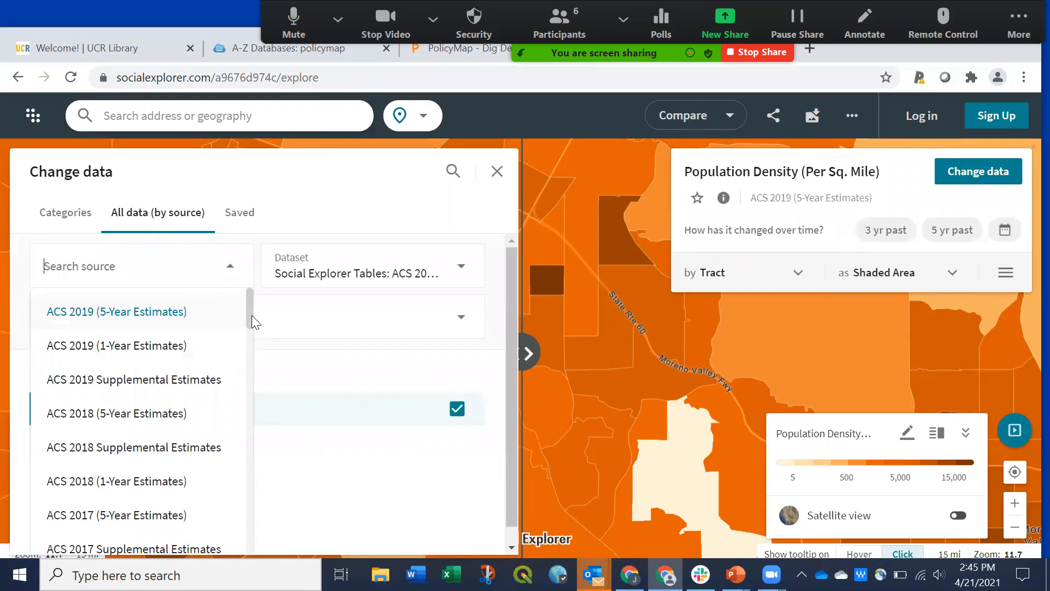
pyautogui.scroll(-2, 251, 316)
pyautogui.scroll(-5, 251, 314)
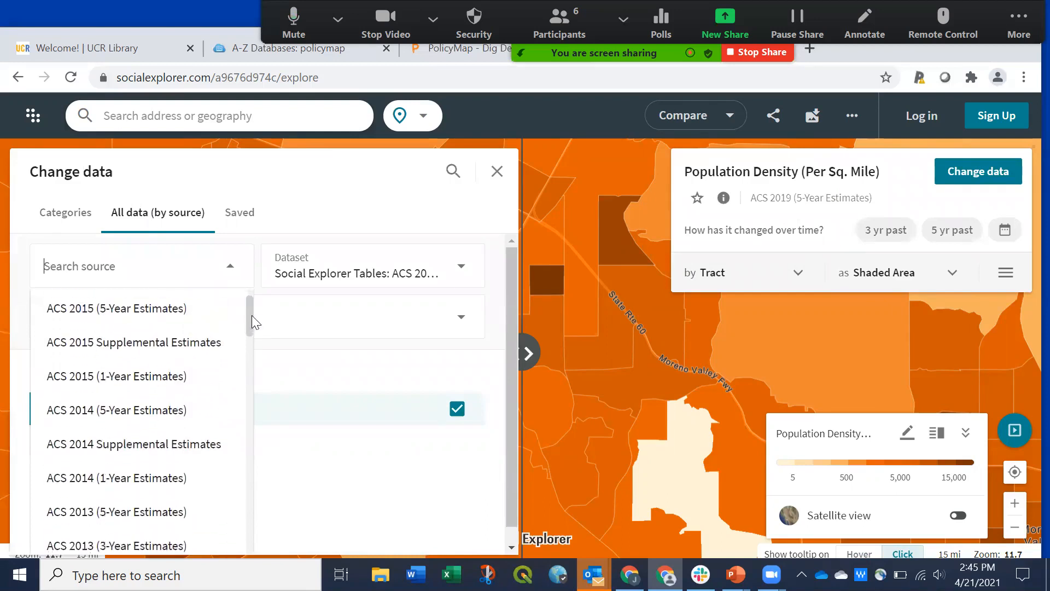
pyautogui.click(228, 268)
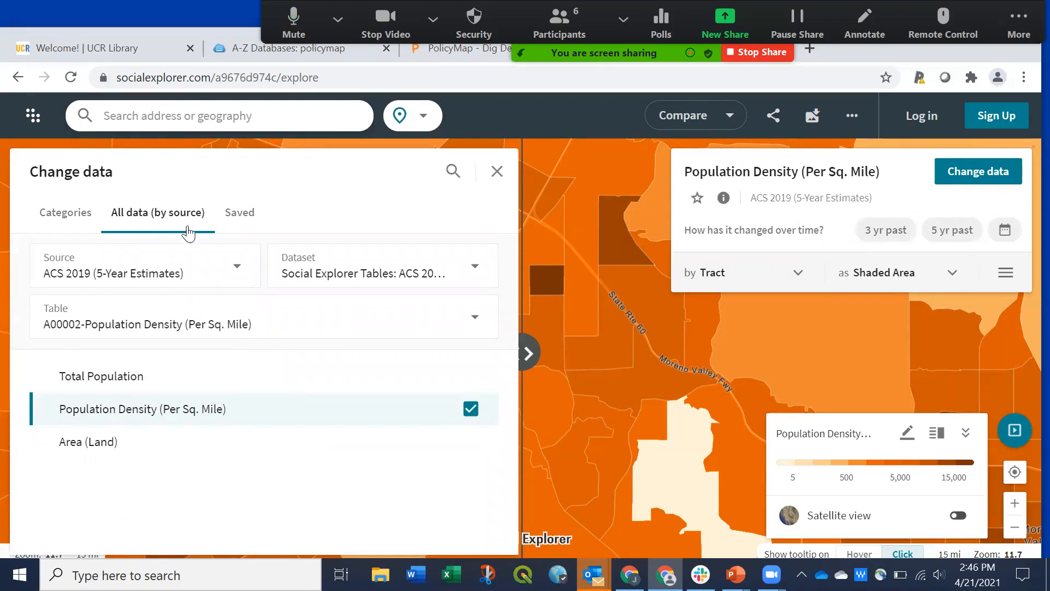
# Step: Go back through the years in the left comparison map's data categories and select 1990
pyautogui.click(68, 214)
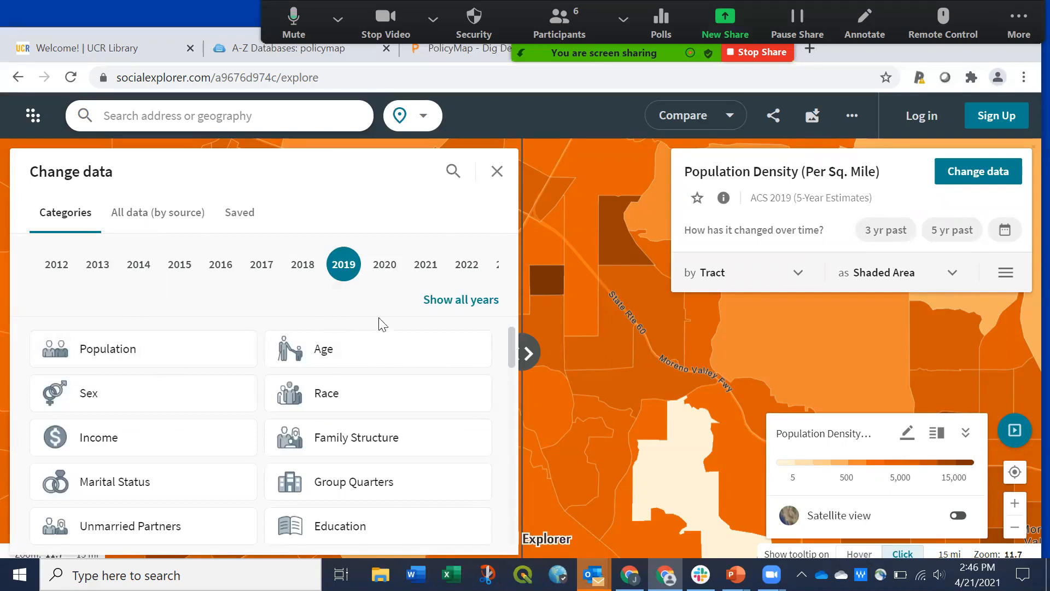
pyautogui.click(57, 264)
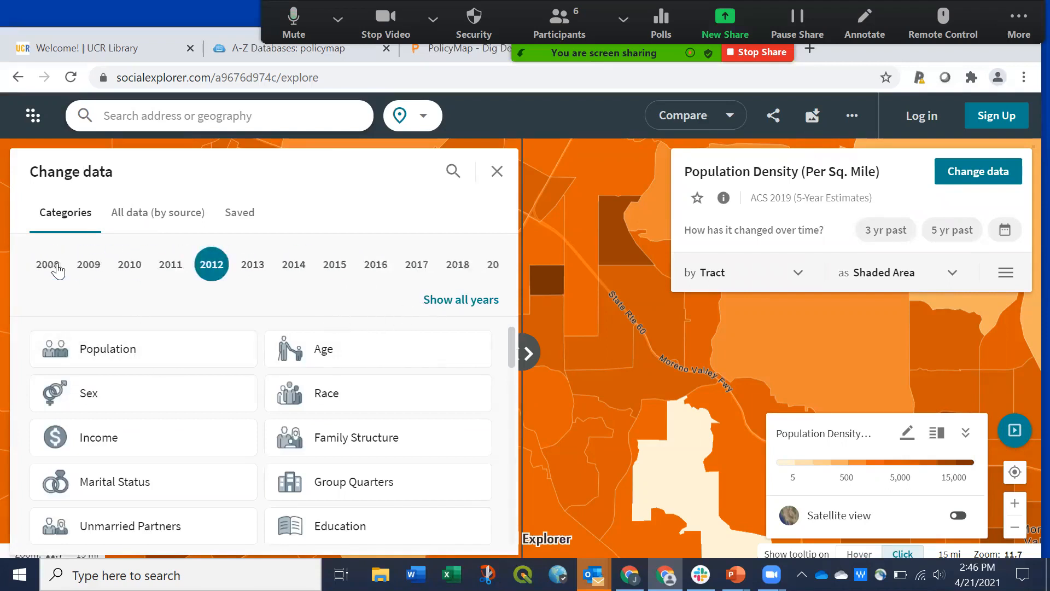
pyautogui.click(34, 268)
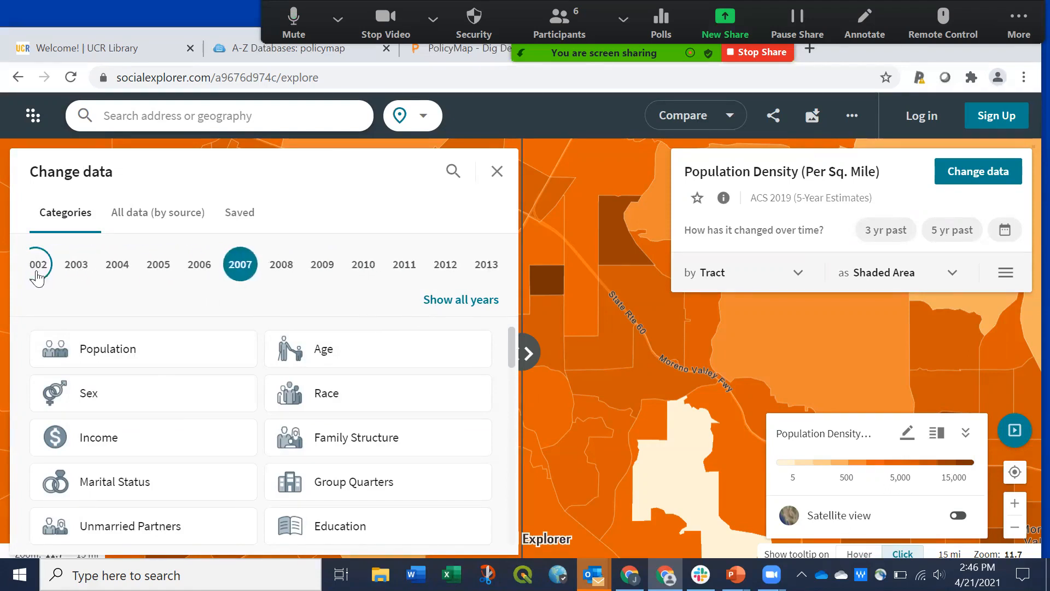
pyautogui.click(35, 267)
pyautogui.click(37, 268)
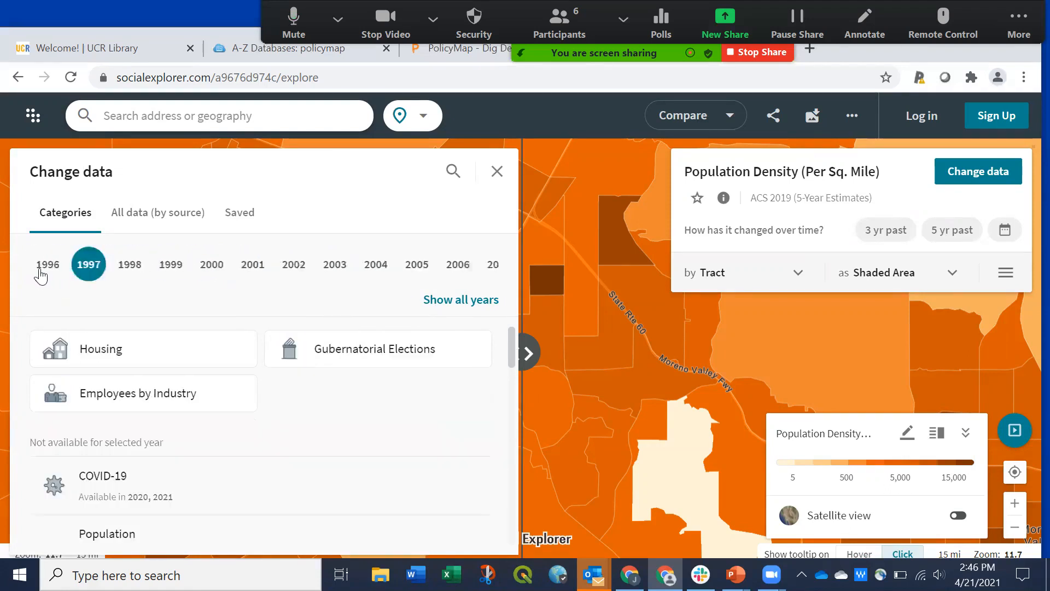
pyautogui.click(39, 266)
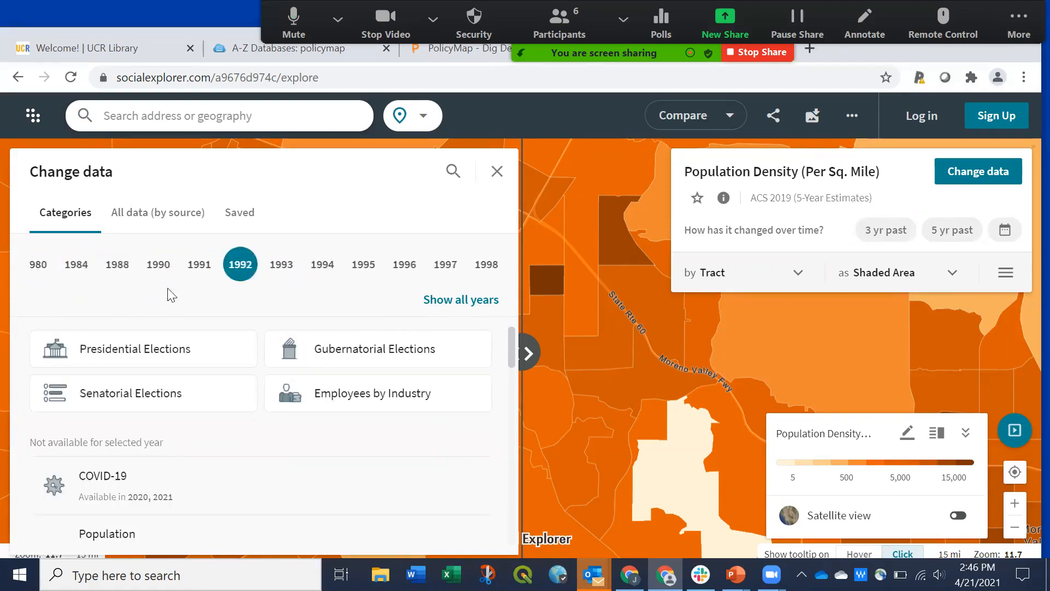
pyautogui.click(155, 270)
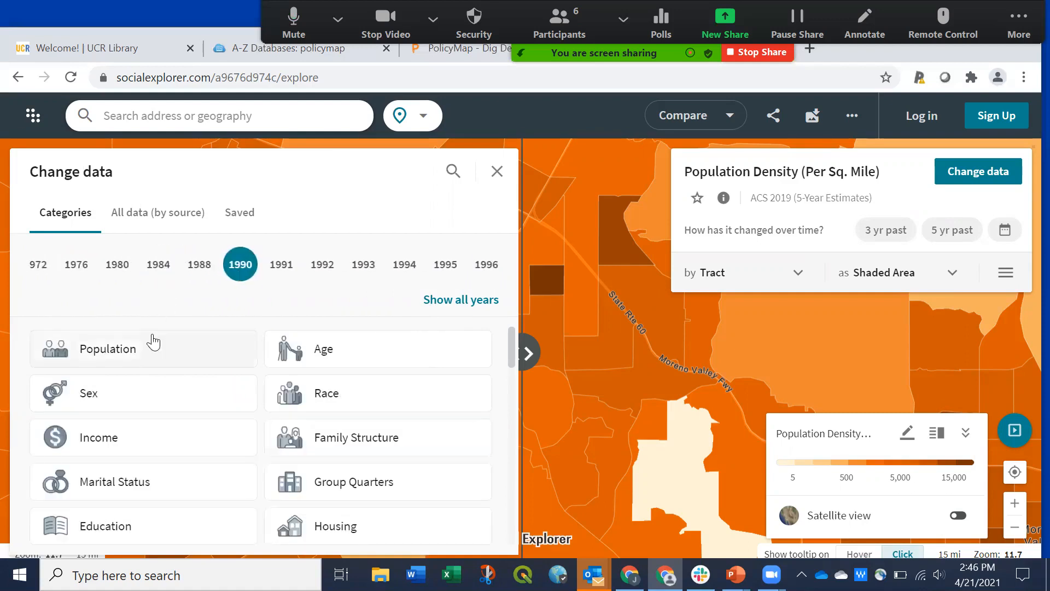
# Step: Map Population Density (per sq. mile) from Census 1990 on the left comparison map and close the data selection
pyautogui.click(148, 359)
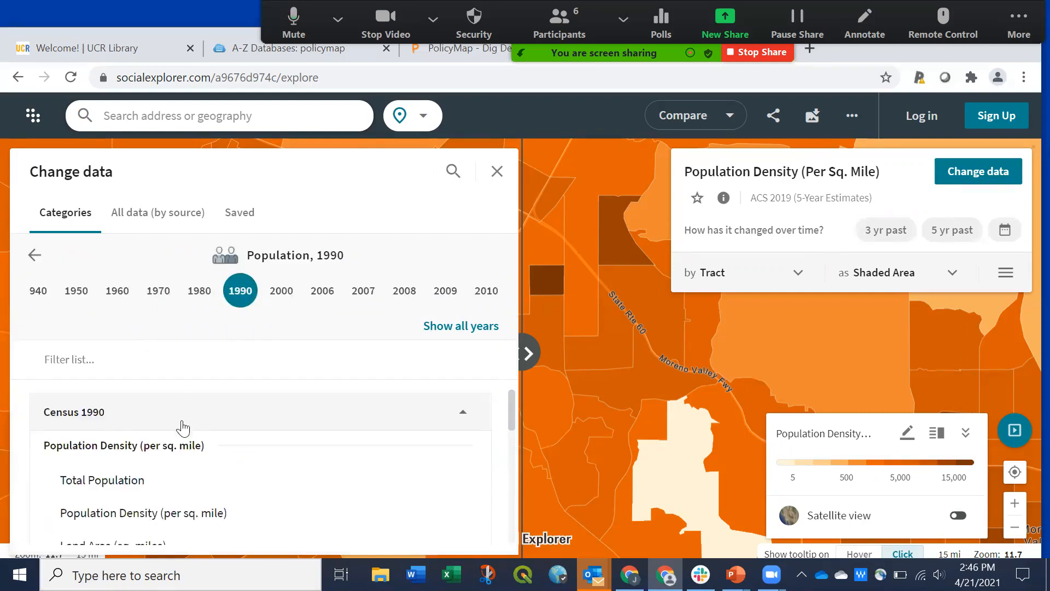
pyautogui.scroll(-1, 183, 436)
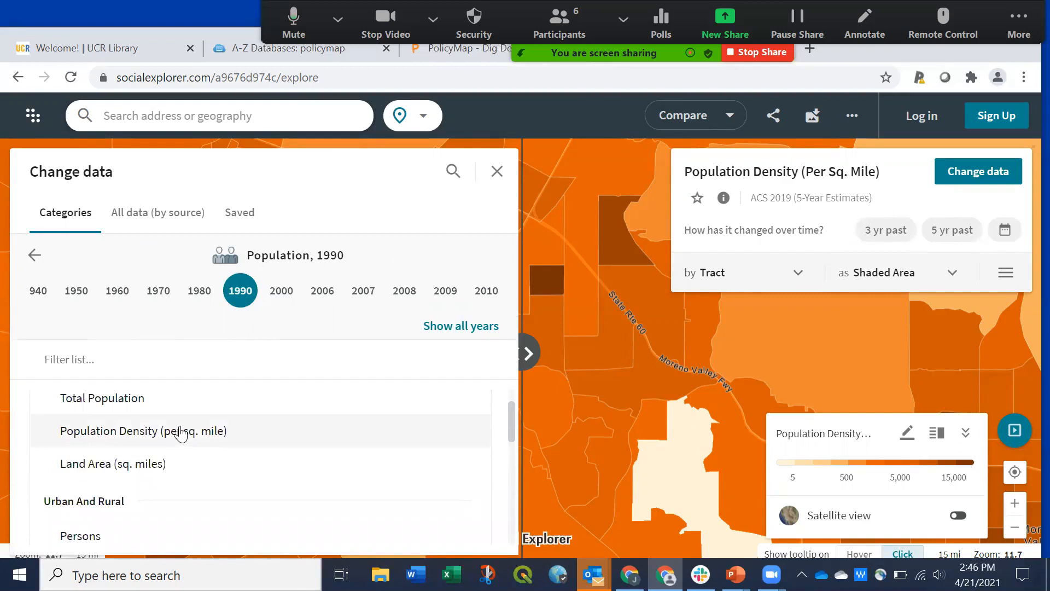
pyautogui.click(181, 431)
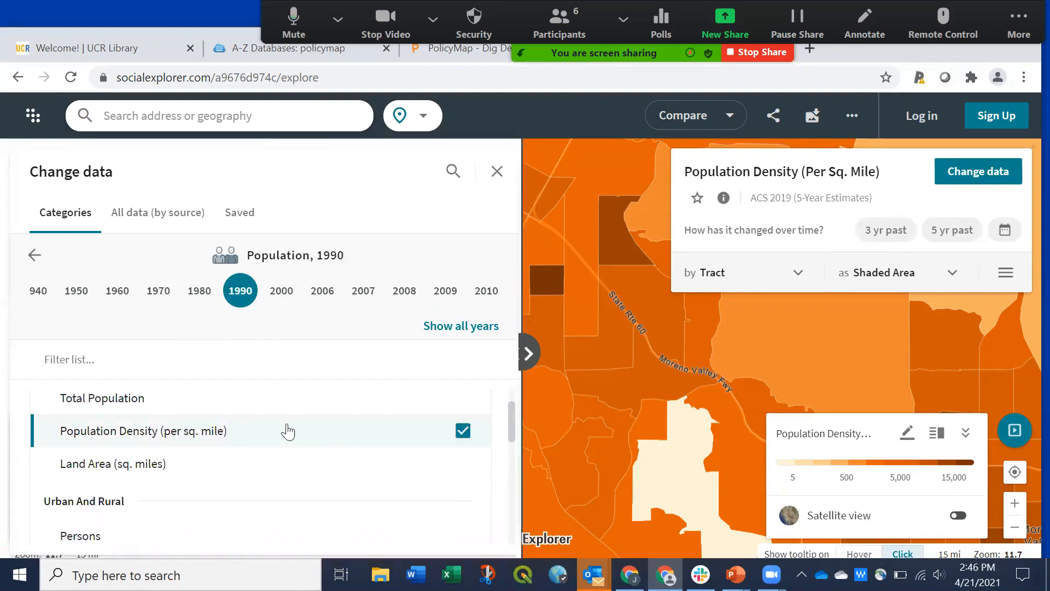
pyautogui.click(496, 175)
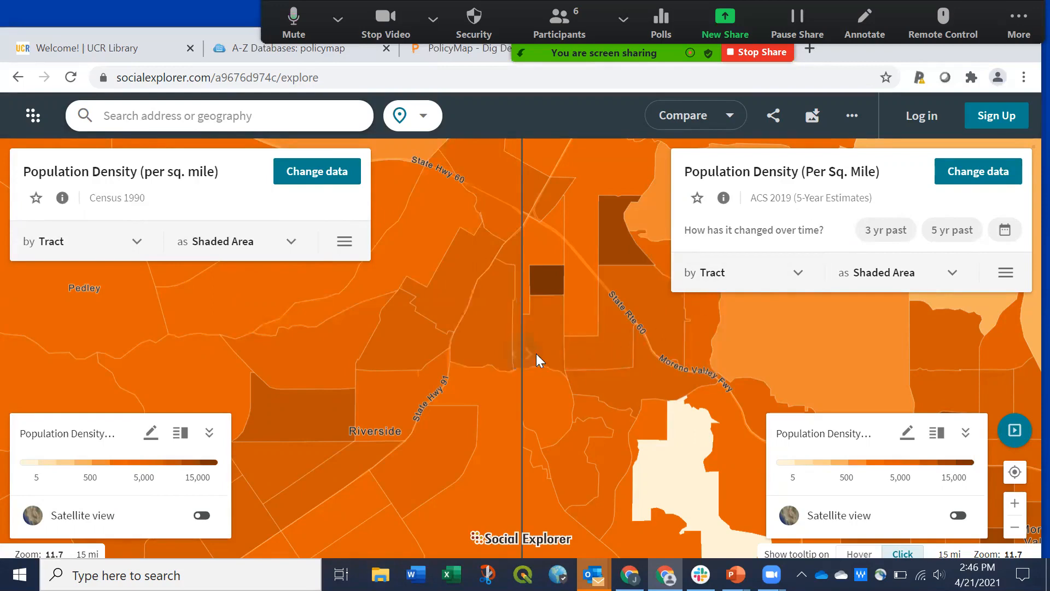
# Step: Compare the 1990 and 2019 population density maps with the swipe divider, then in the Side by side view with linked maps
pyautogui.moveTo(536, 353)
pyautogui.mouseDown()
pyautogui.moveTo(581, 360)
pyautogui.moveTo(524, 354)
pyautogui.moveTo(637, 365)
pyautogui.moveTo(302, 338)
pyautogui.moveTo(639, 381)
pyautogui.moveTo(539, 368)
pyautogui.mouseUp()
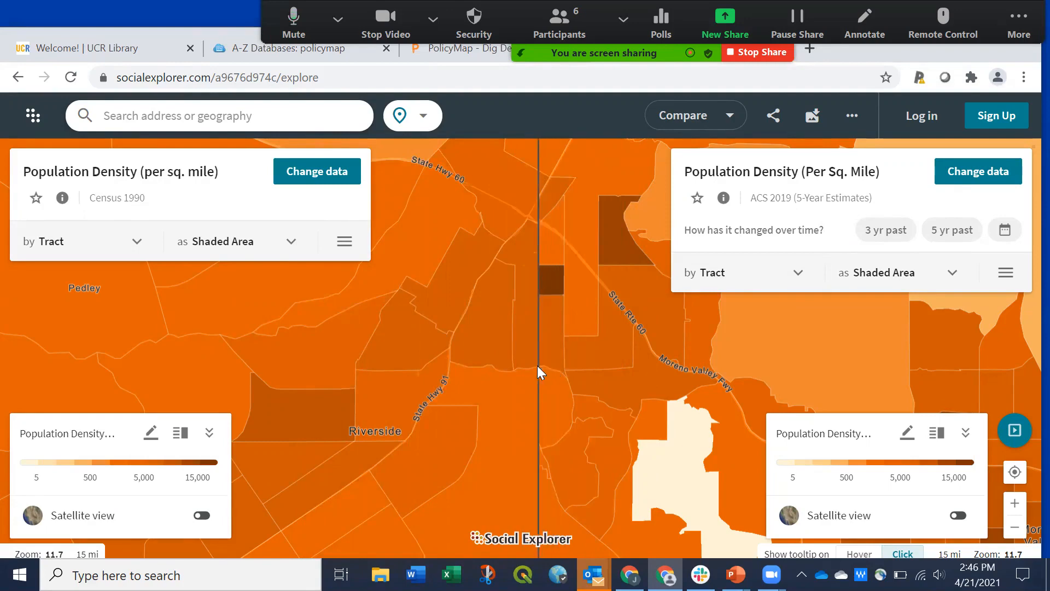
pyautogui.click(731, 116)
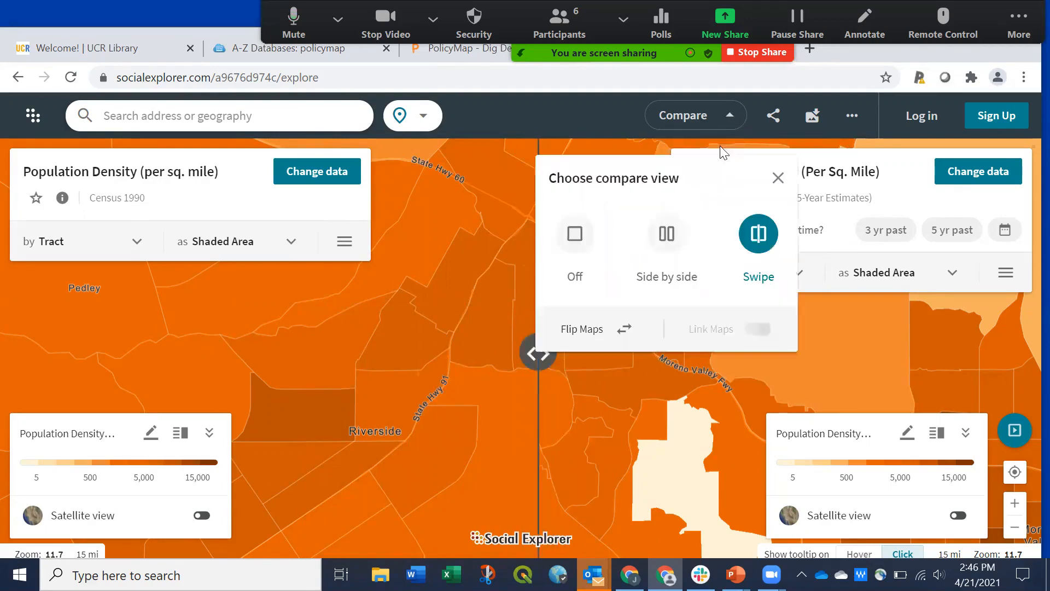
pyautogui.click(666, 236)
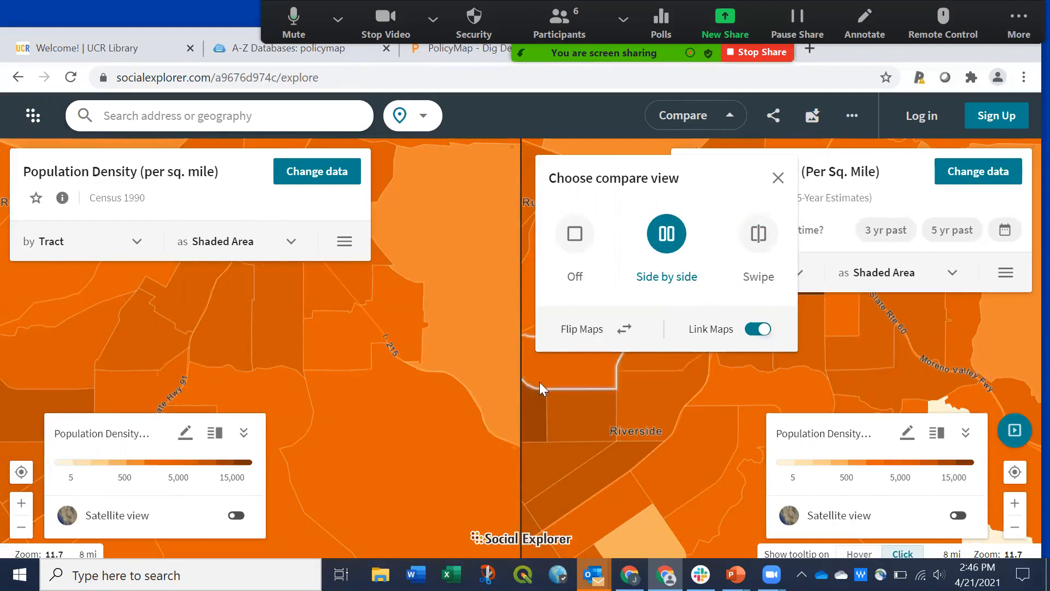
pyautogui.moveTo(420, 422); pyautogui.dragTo(377, 430)
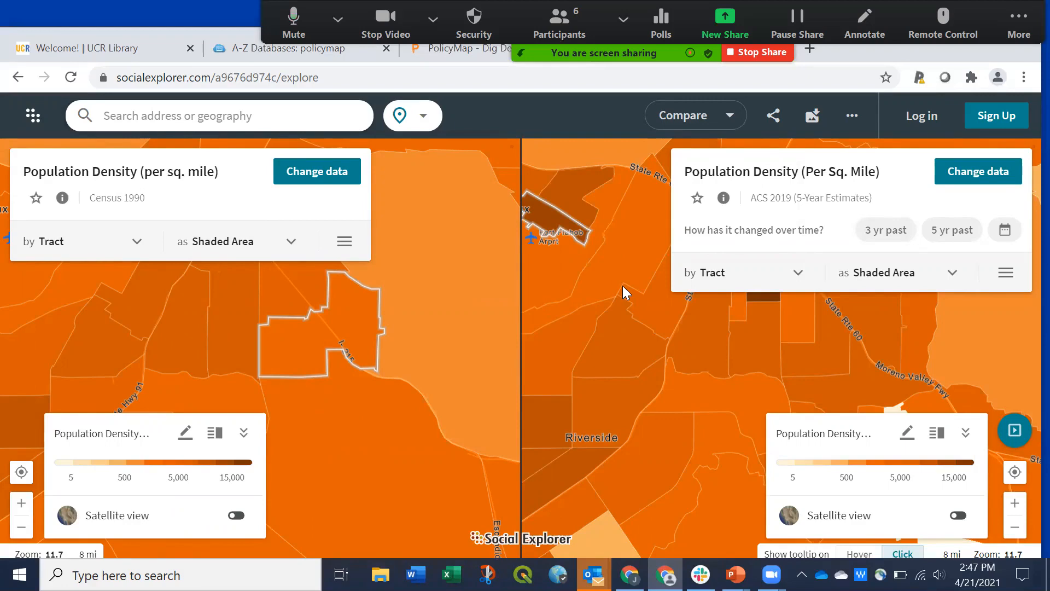
# Step: Turn off the comparison view to return to a single population density map
pyautogui.click(732, 121)
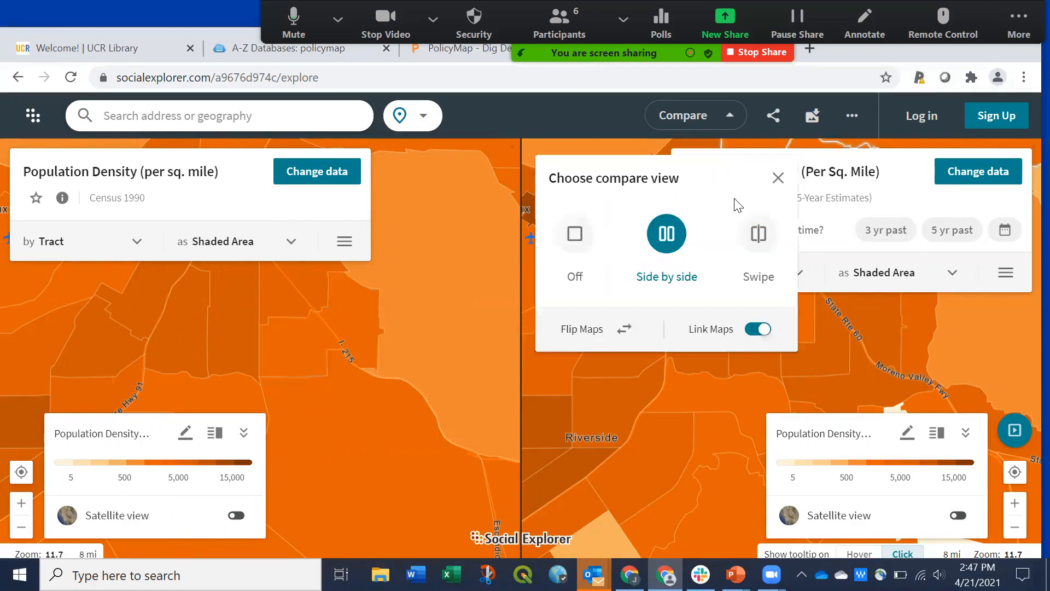
pyautogui.click(579, 236)
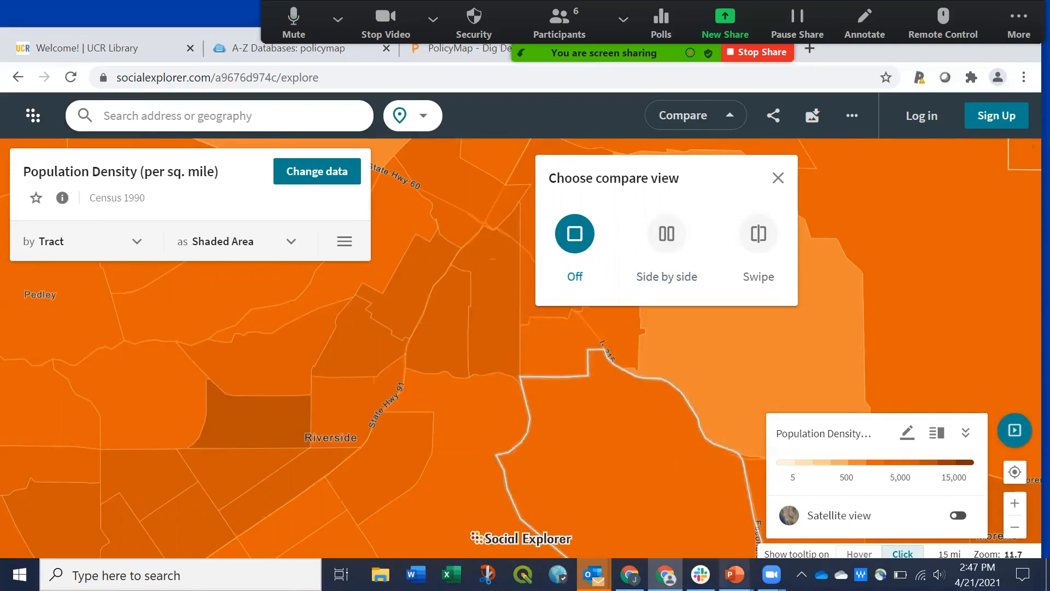
# Step: Switch to the PowerPoint slide show and advance from the Social Explorer title slide to the data overview slide
pyautogui.moveTo(735, 574)
pyautogui.click(825, 503)
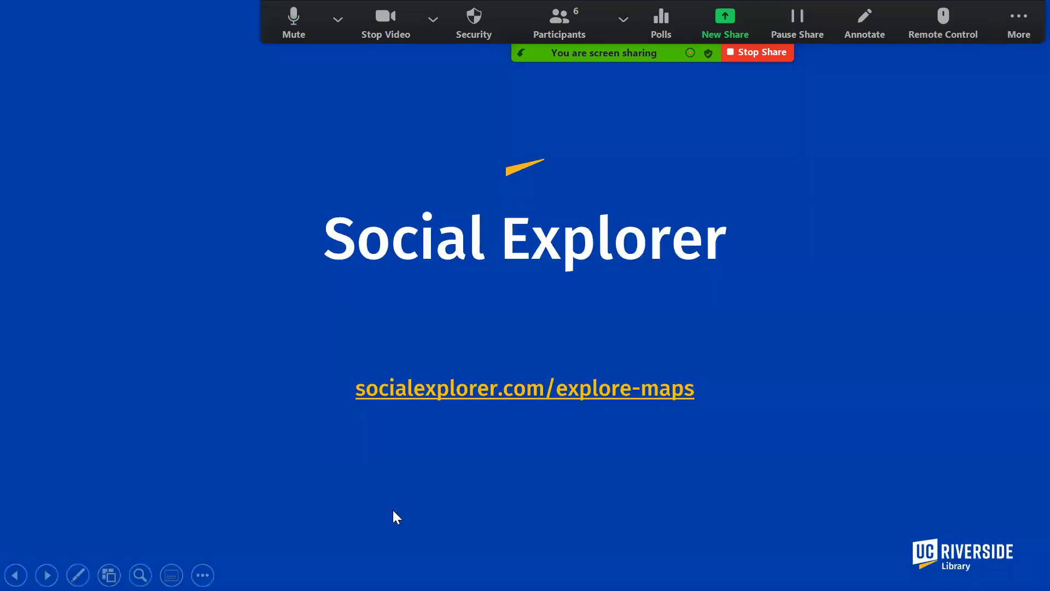
pyautogui.click(458, 491)
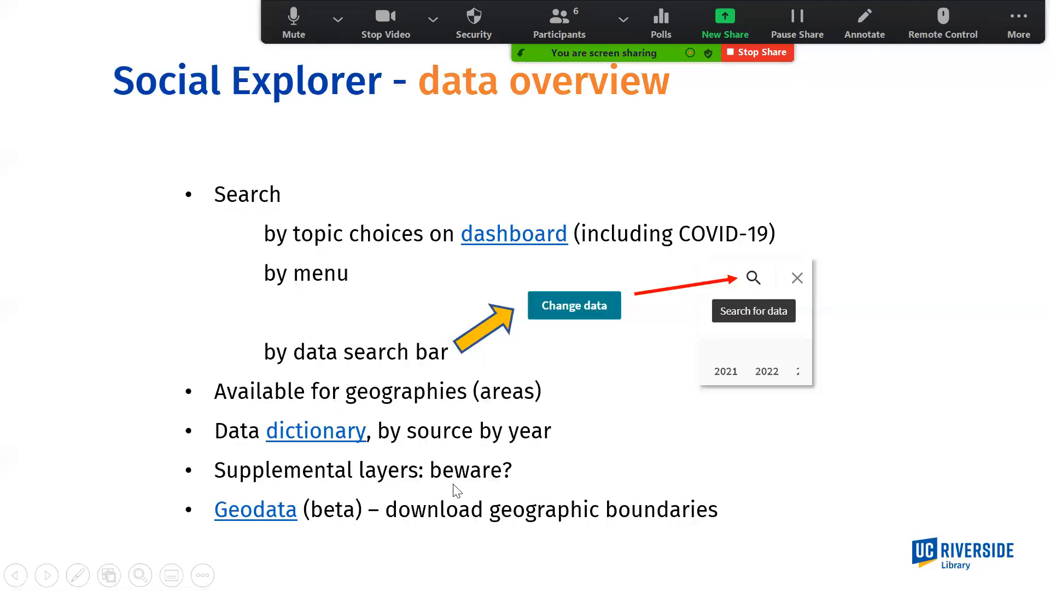